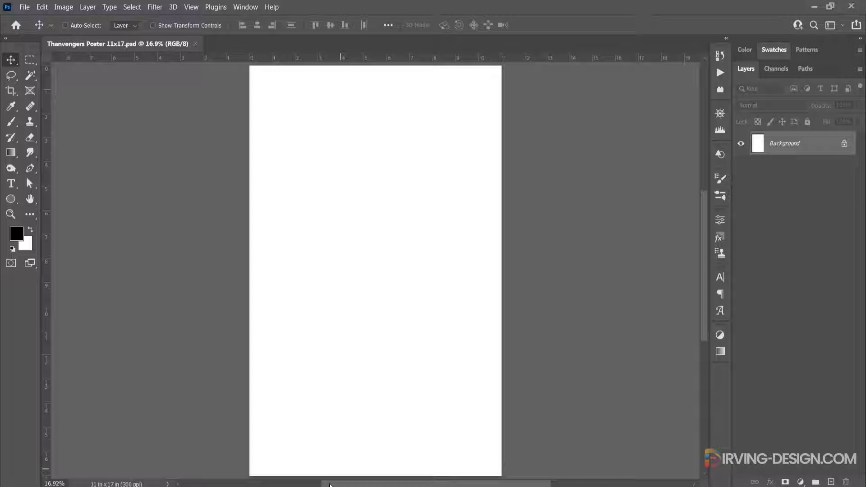
Place wp5235121-war-background from the Assets folder into the poster and scale it to about 28.26% so it covers the canvas
mouse_move(320, 485)
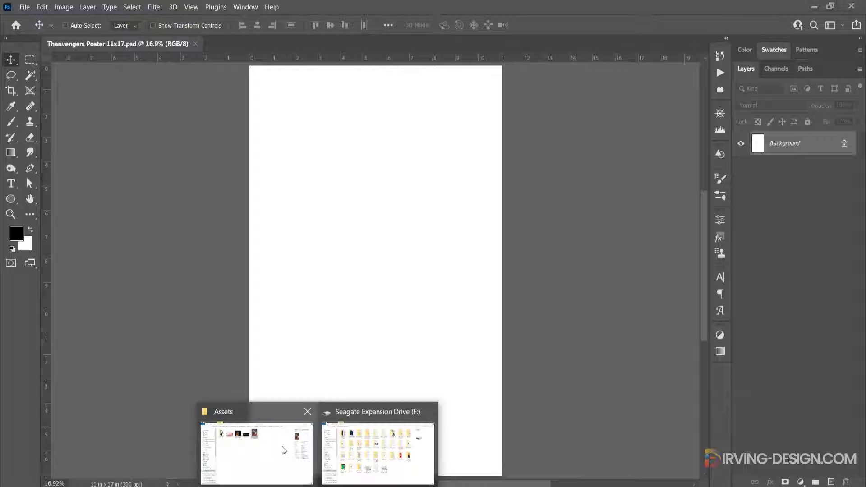
click(283, 447)
drag(411, 92, 404, 285)
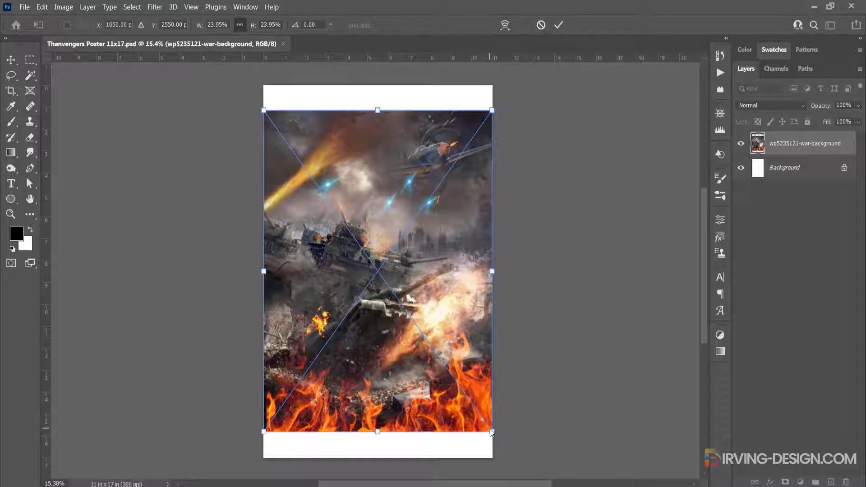
drag(492, 431, 512, 460)
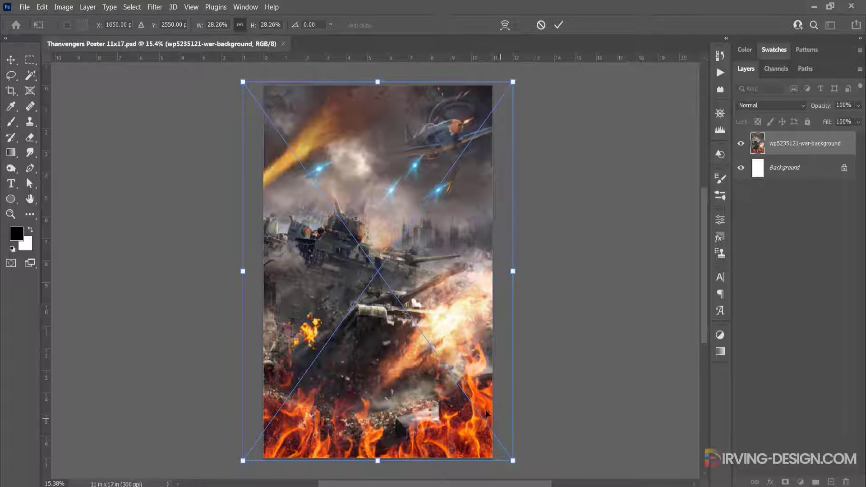
click(558, 25)
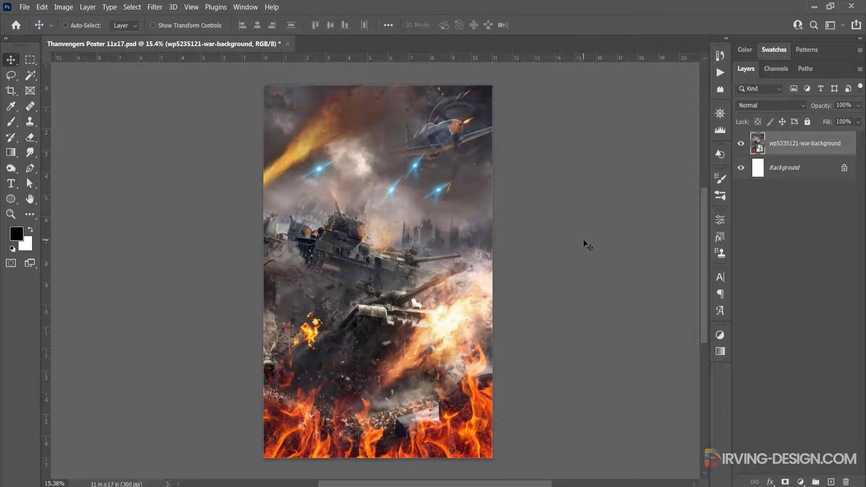
Apply Levels to the war background with black input 22, white input 237 and slightly brighter midtones
key(ctrl+l)
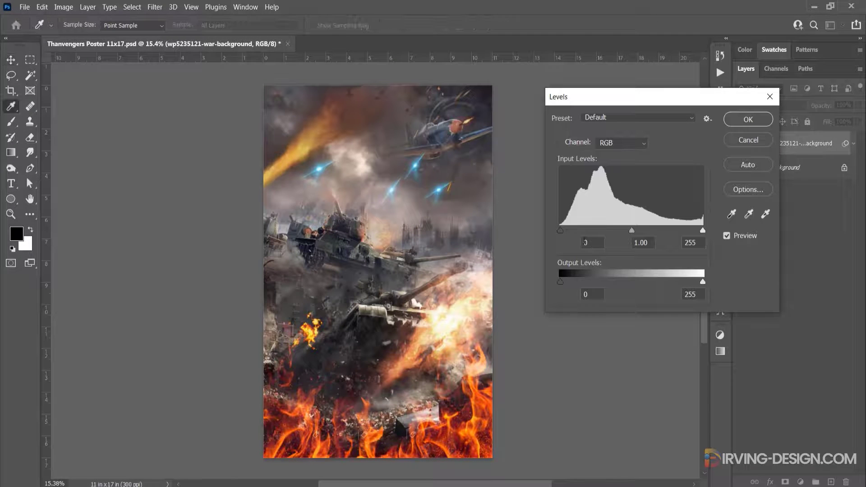
drag(563, 232, 570, 232)
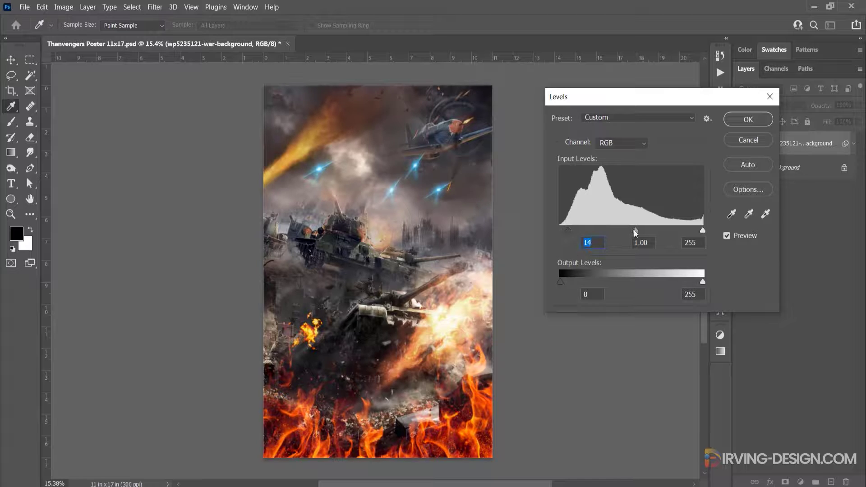
click(629, 231)
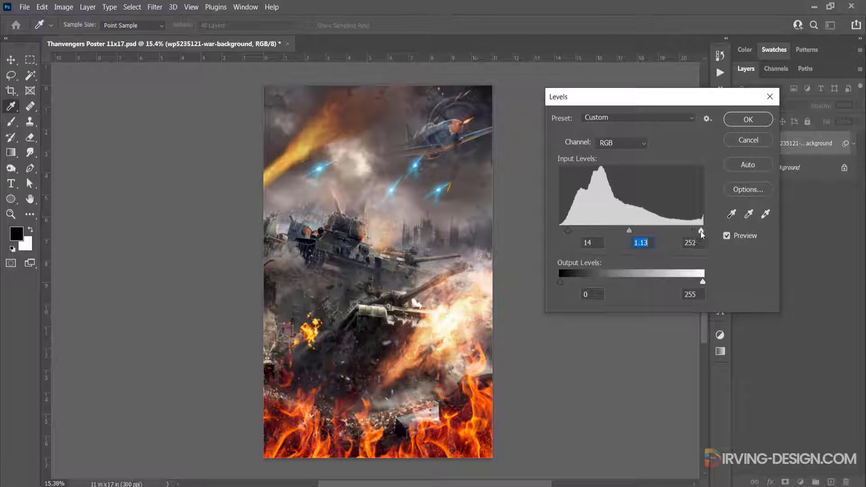
drag(700, 232, 691, 231)
drag(568, 232, 573, 232)
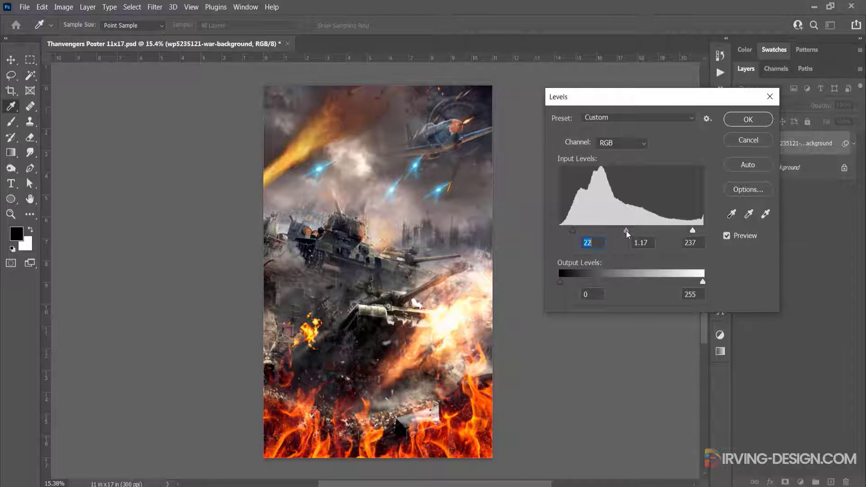
click(627, 231)
click(748, 119)
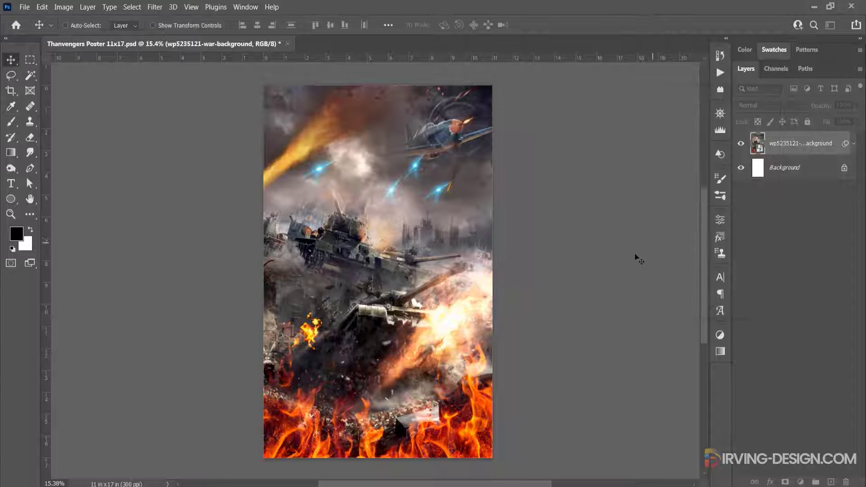
Apply Color Balance to the war background's midtones, shifting toward cyan, with green at +15 and blue at +1
key(ctrl+b)
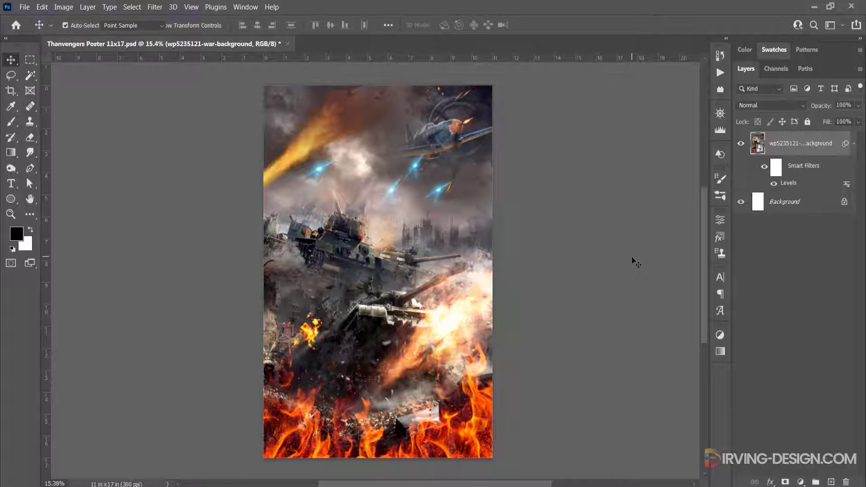
drag(432, 108, 633, 94)
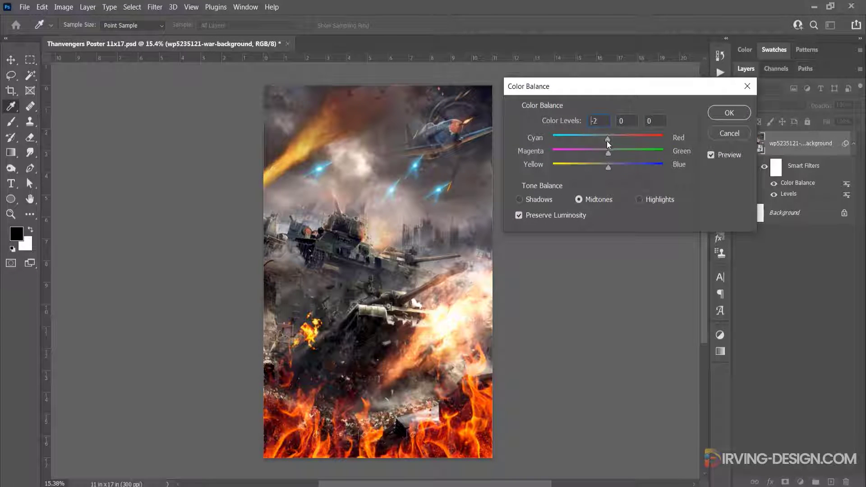
drag(607, 166, 615, 151)
click(616, 150)
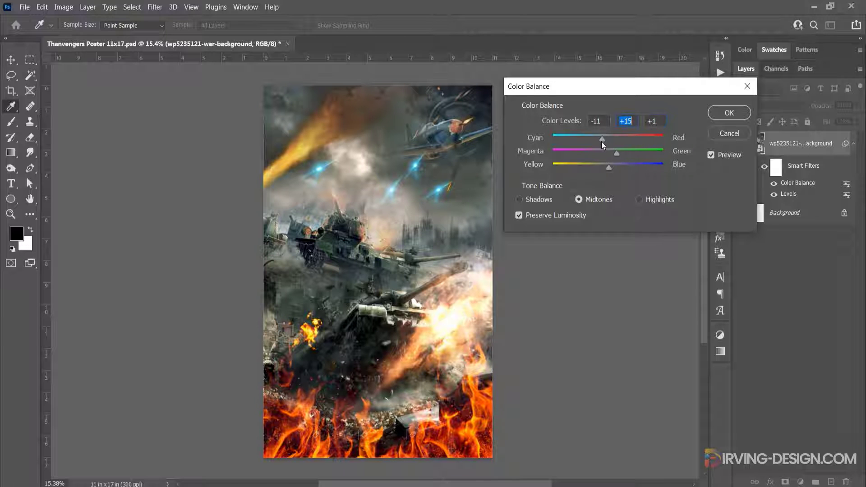
click(598, 139)
click(717, 113)
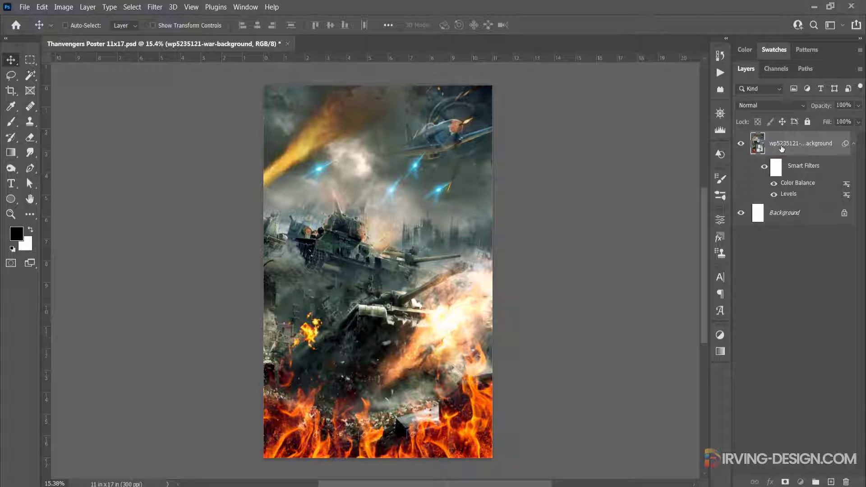
Put the war background layer in a new group named BG and collapse the group
drag(781, 148, 815, 482)
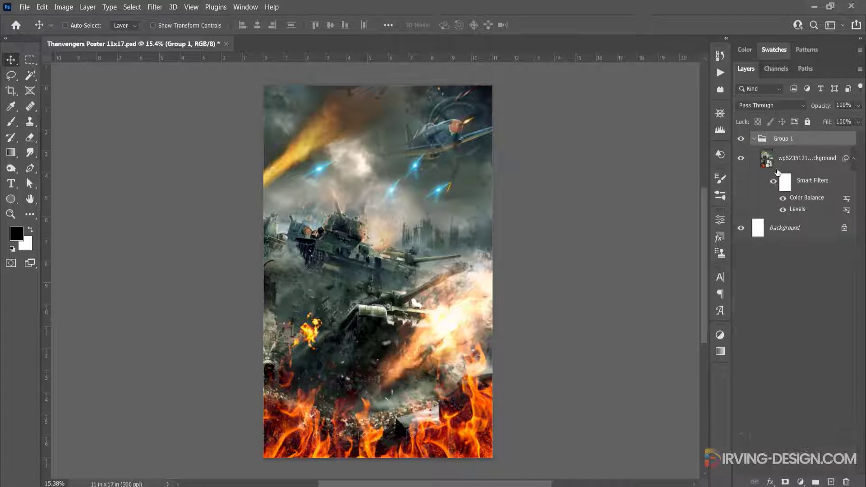
double_click(782, 140)
text(BG)
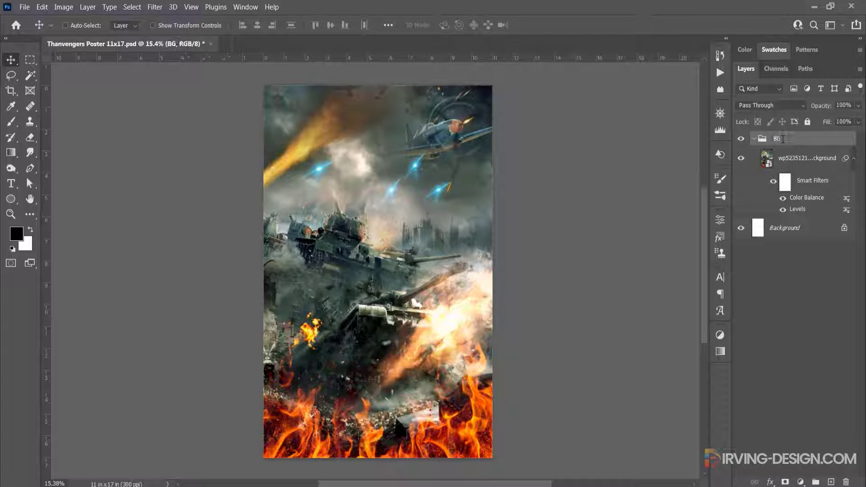
click(754, 140)
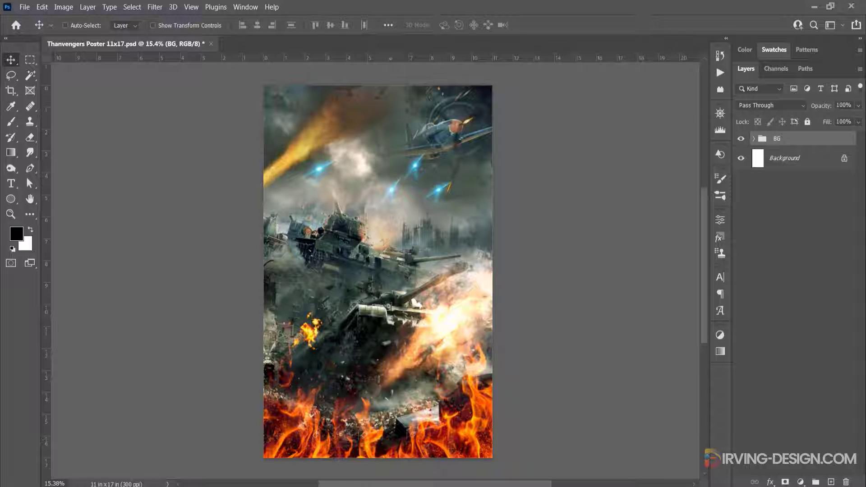
Place the Pexels fire-sparks photo from the Assets folder over the poster's lower-left corner, rotated about 19.3°
click(286, 455)
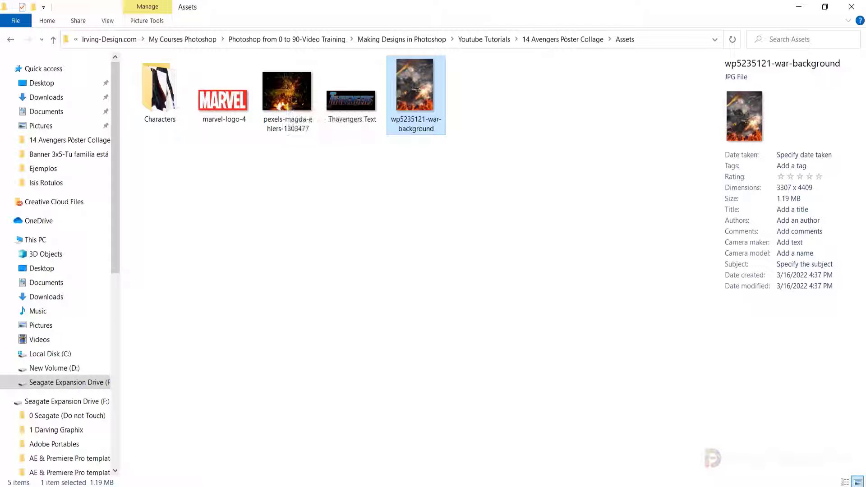
click(294, 96)
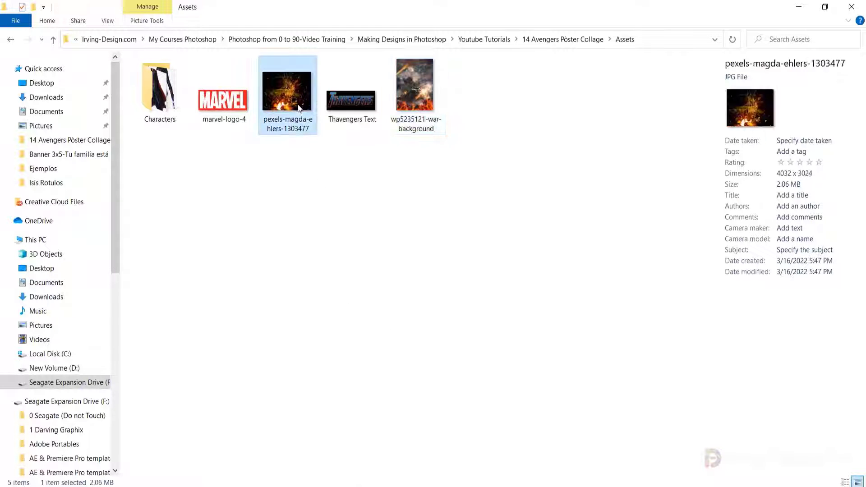
drag(291, 90, 342, 419)
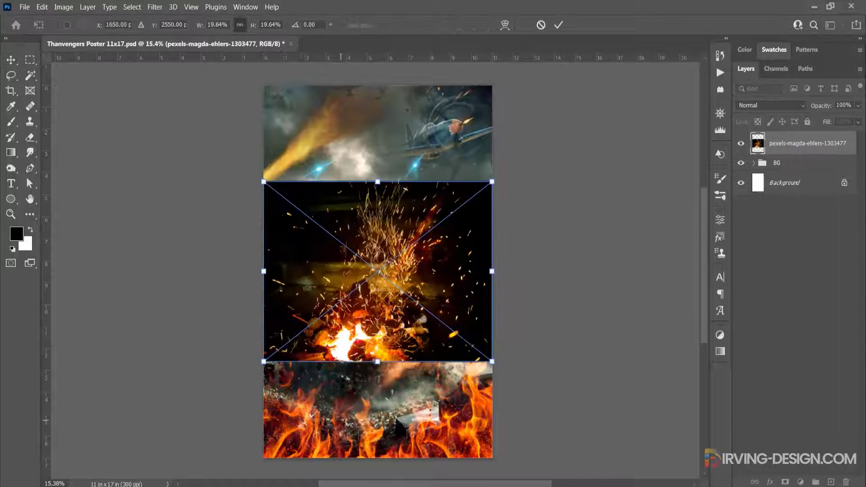
drag(366, 336, 323, 469)
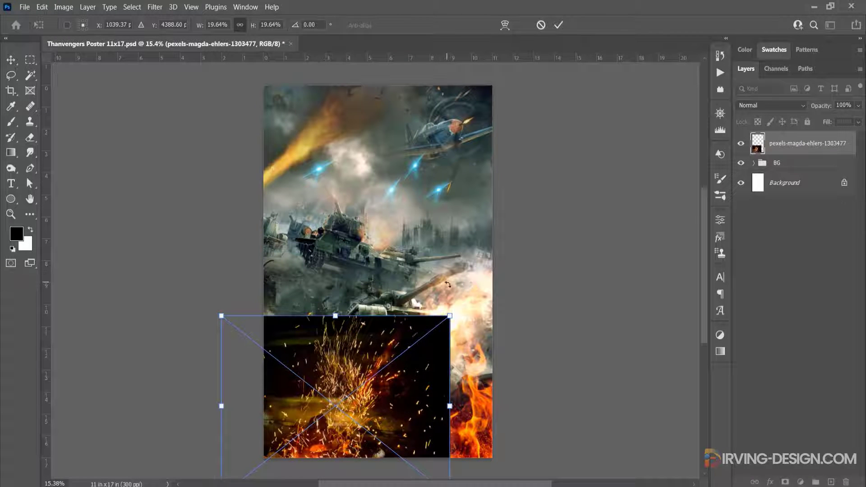
drag(444, 291, 473, 338)
drag(374, 377, 336, 384)
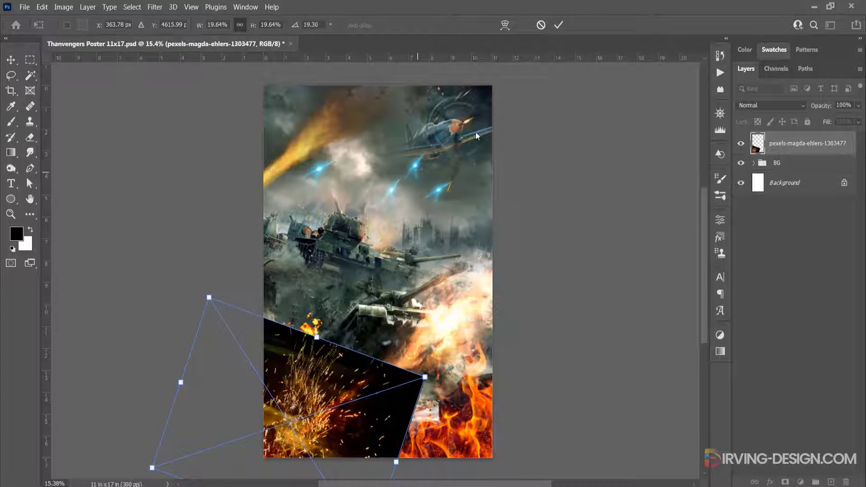
click(558, 25)
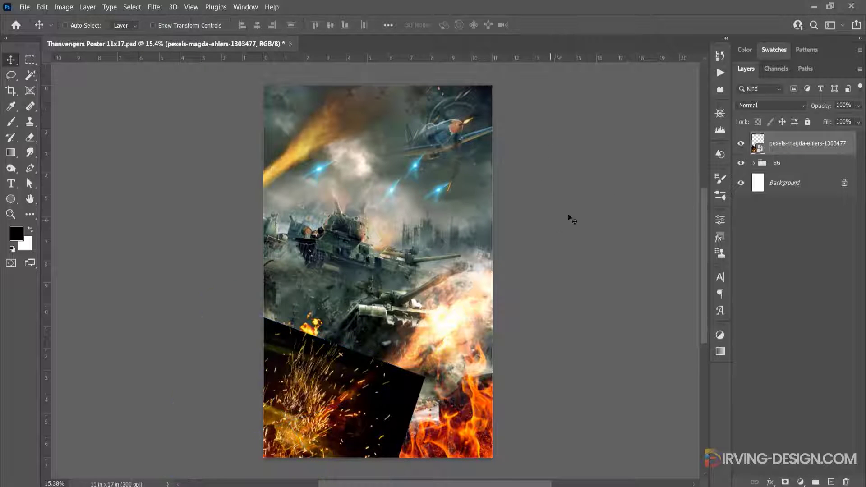
Set the sparks layer's blend mode to Screen and move it slightly up in the poster's lower-left corner
click(795, 107)
click(771, 203)
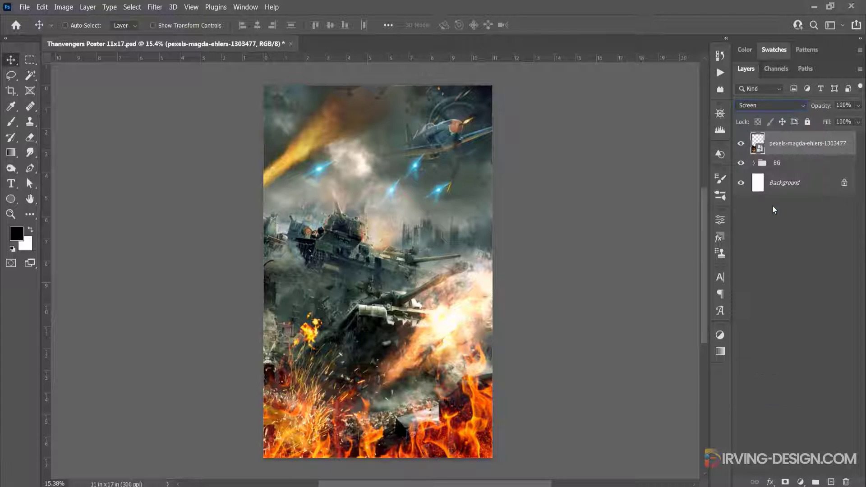
drag(324, 409, 327, 385)
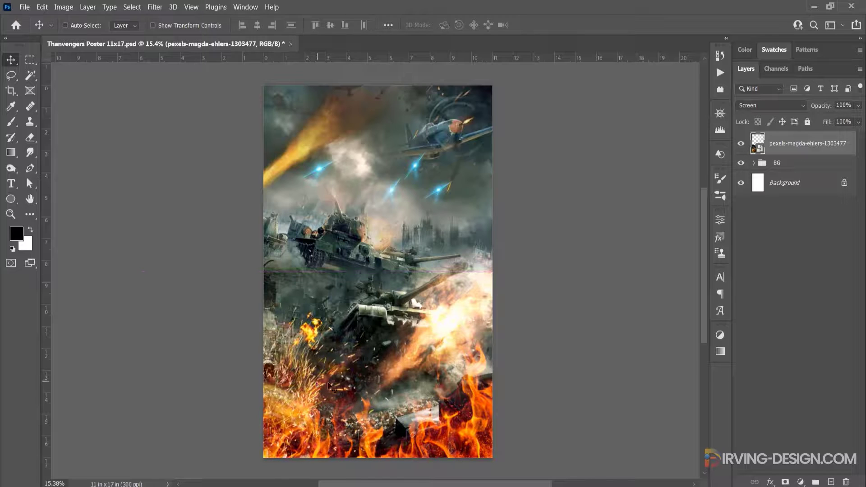
click(741, 144)
Duplicate the sparks layer to the poster's lower-right side and transform the copy to fit that corner
drag(333, 376, 491, 388)
key(ctrl+t)
drag(397, 362, 375, 354)
drag(457, 392, 456, 374)
click(558, 25)
Group the two sparks layers together, undoing the extra group wrapped around them
shift+click(793, 169)
drag(793, 170, 815, 481)
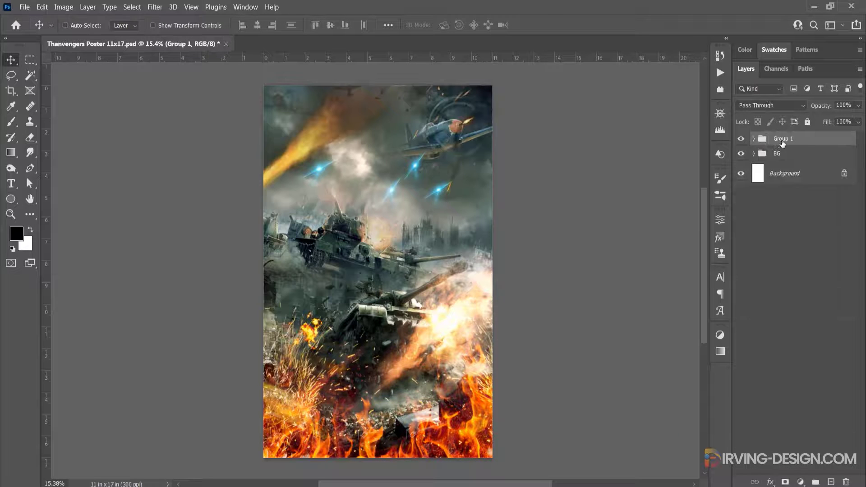
drag(781, 142, 815, 481)
key(ctrl+z)
Duplicate the sparks group, move the copy to the top of the poster and flip it vertically
key(ctrl+j)
drag(456, 357, 447, 151)
key(ctrl+t)
right_click(446, 151)
click(467, 394)
click(558, 25)
Rename the upper sparks group Above and the original sparks group Below
double_click(790, 139)
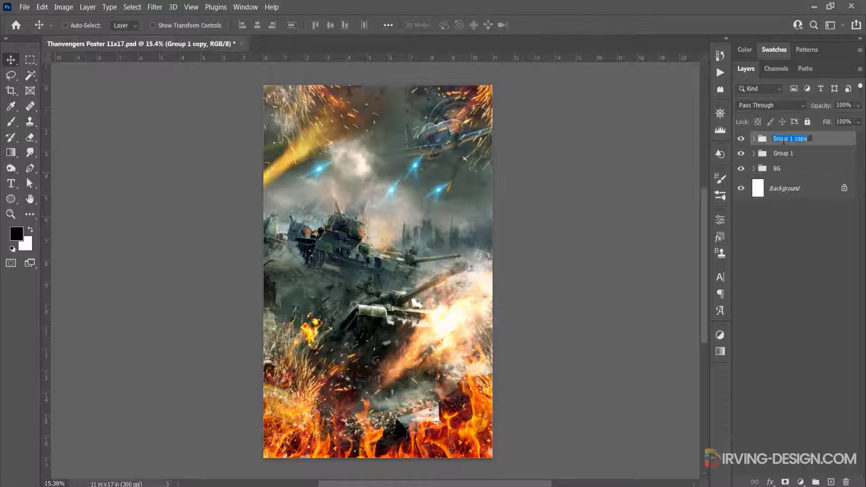
text(Above)
double_click(787, 154)
text(Below)
Combine the Above and Below groups in a new group named Sparks
shift+click(779, 142)
drag(779, 143, 815, 481)
double_click(783, 141)
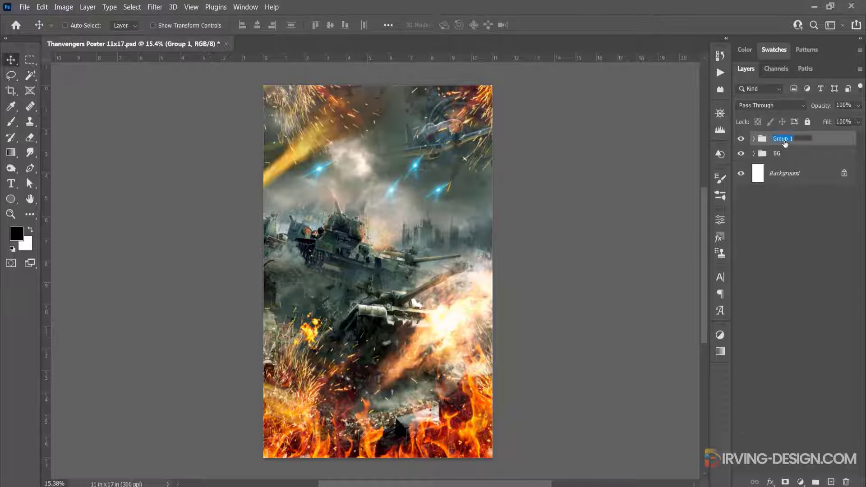
text(Sparks)
key(Return)
Move both spark layers in the Above group farther out toward the poster's upper corners, and collapse the groups
click(754, 139)
click(783, 156)
click(741, 154)
click(741, 154)
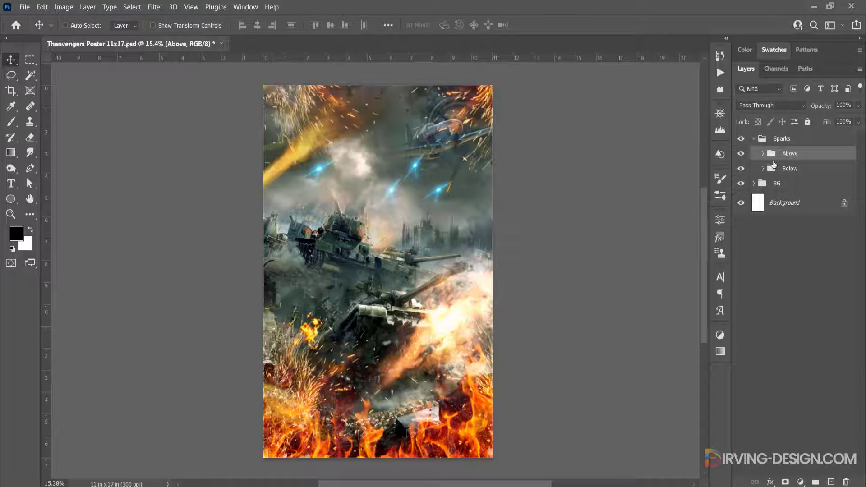
click(761, 153)
click(812, 173)
drag(526, 152, 491, 147)
click(775, 200)
drag(351, 127, 315, 116)
click(764, 155)
click(753, 139)
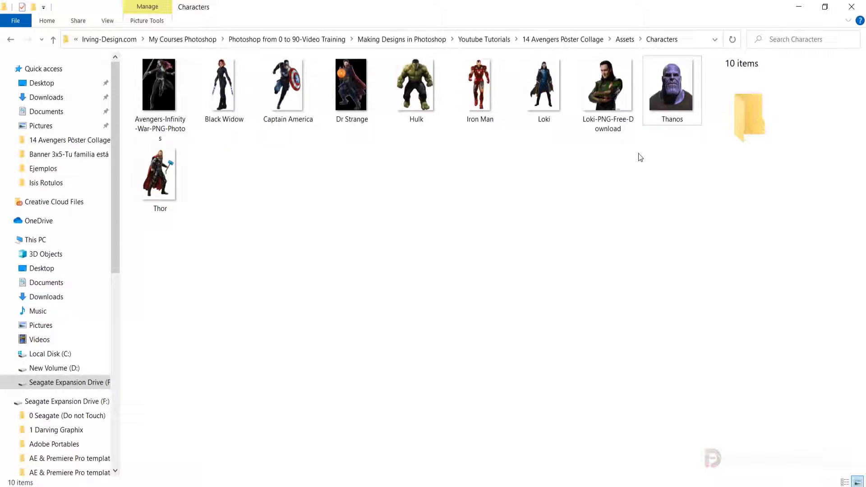
Place the Thanos image from the Characters folder, scaled to about 45.35% and aligned with the poster's bottom edge
click(669, 98)
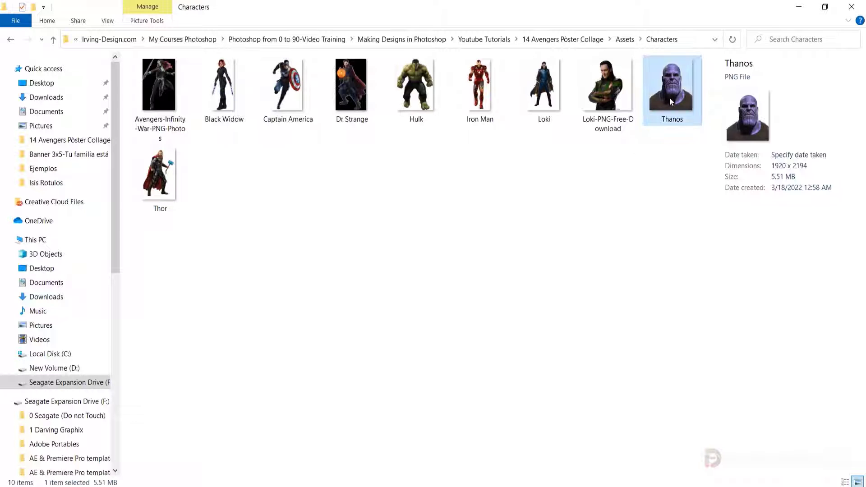
drag(675, 87, 383, 291)
drag(496, 413, 503, 422)
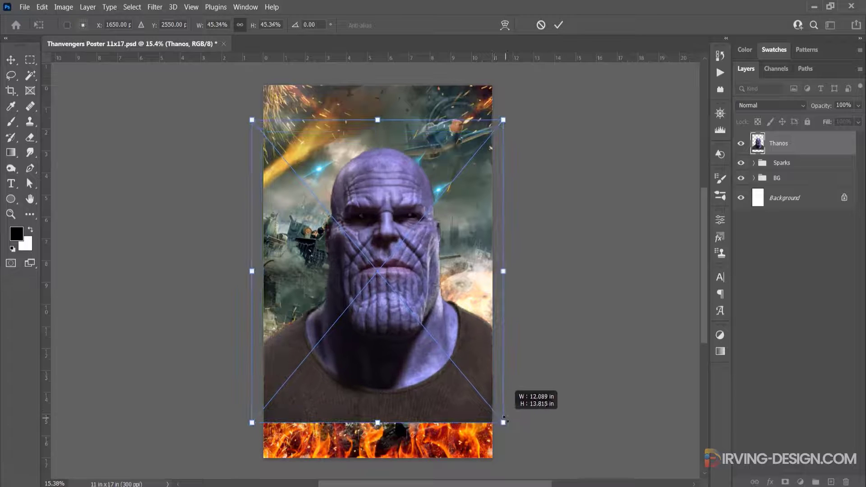
drag(467, 250, 469, 288)
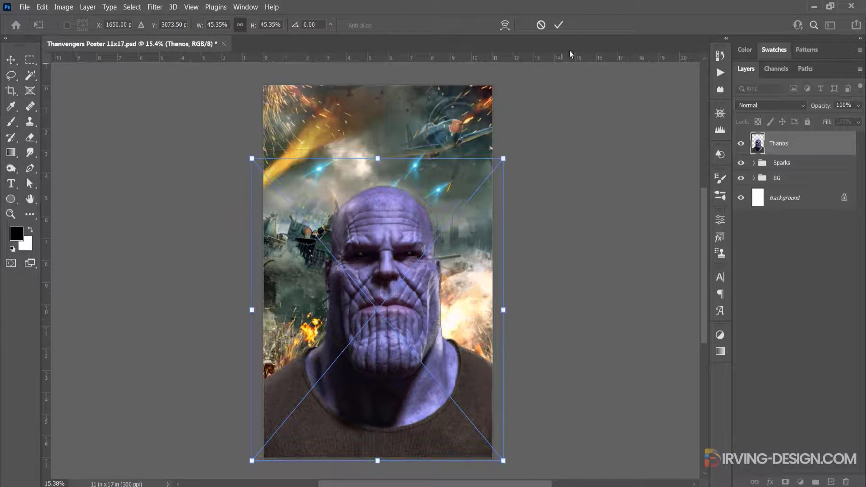
click(559, 26)
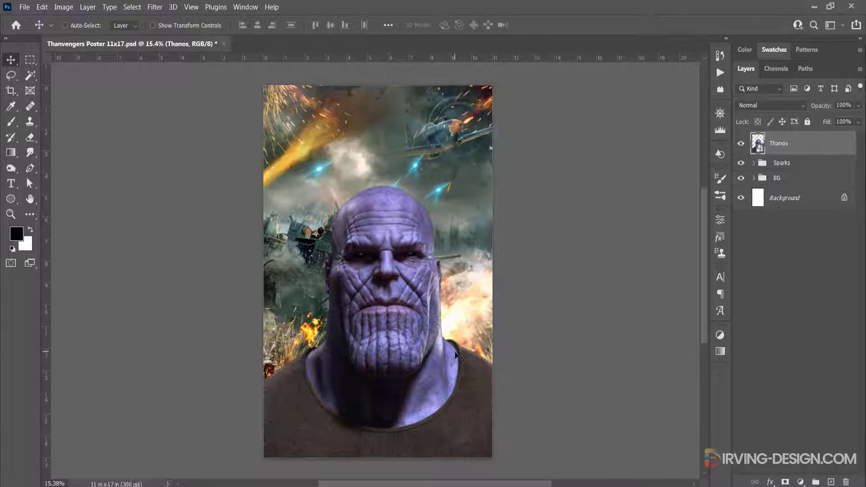
Start a Pen tool path on the Thanos image, tracing the left jawline down toward the chin
scroll(359, 355, up, 3)
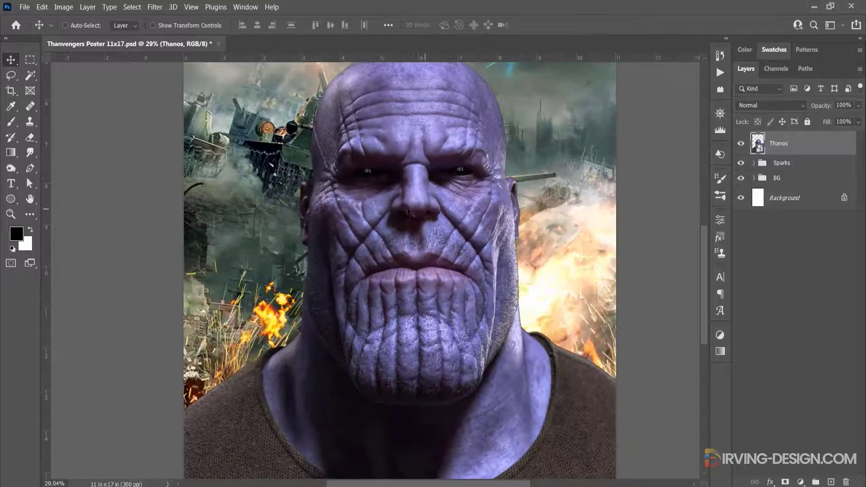
scroll(305, 335, up, 4)
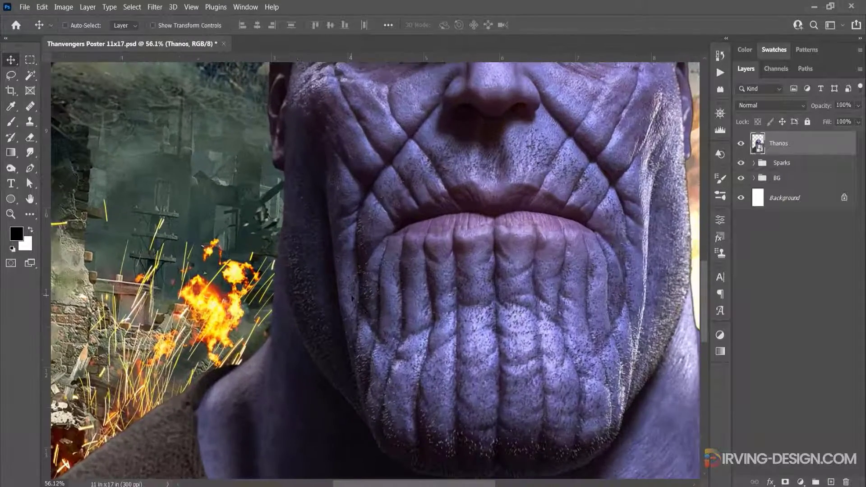
drag(352, 298, 347, 251)
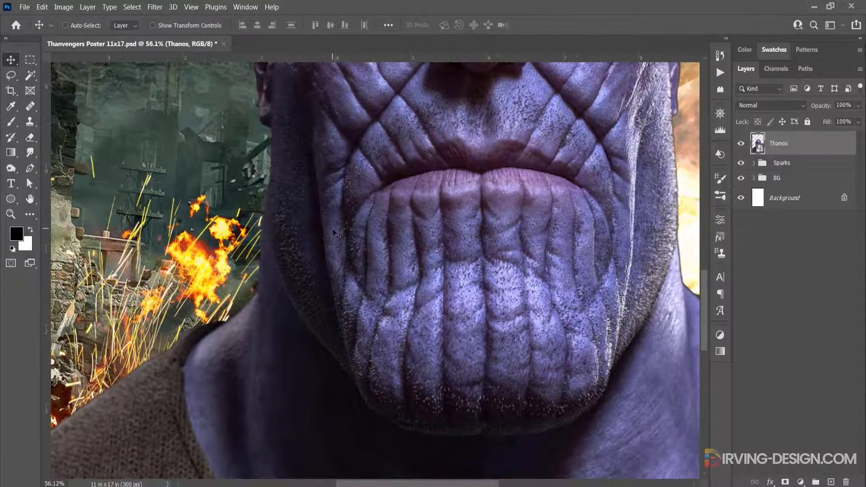
click(30, 167)
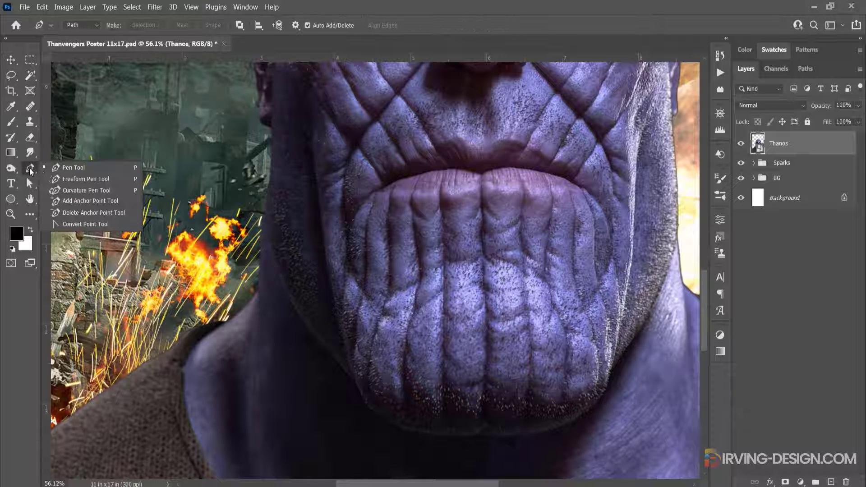
click(78, 168)
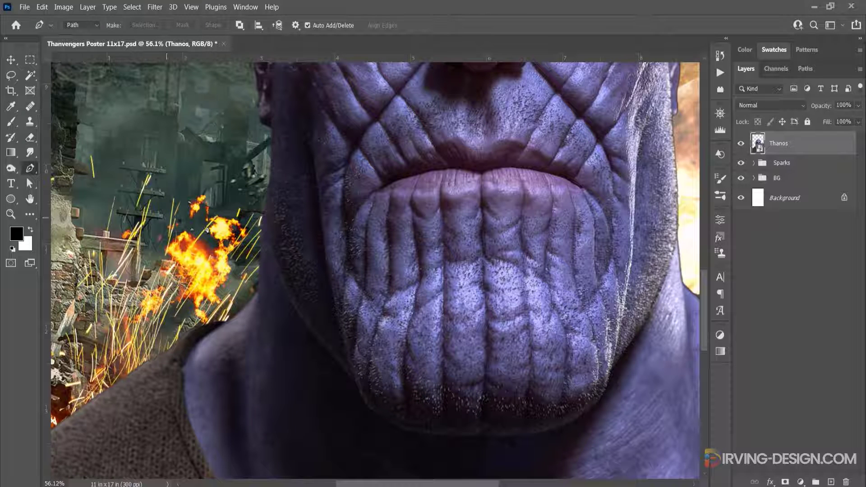
click(268, 186)
click(310, 330)
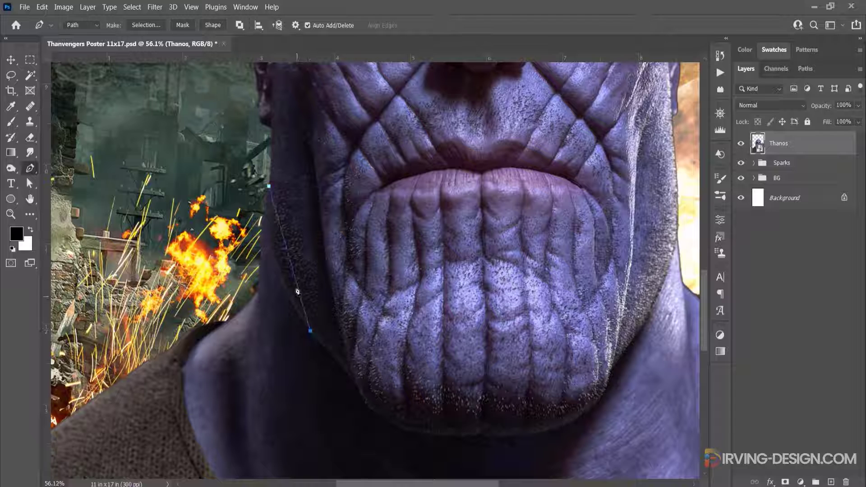
click(291, 264)
drag(291, 267, 277, 273)
click(311, 332)
Continue the path closely along the lower left jaw and under the chin to its right side
scroll(361, 345, up, 2)
drag(361, 345, 362, 259)
click(331, 283)
click(351, 309)
click(394, 358)
click(360, 323)
drag(394, 359, 286, 280)
click(550, 272)
drag(408, 277, 406, 309)
click(321, 296)
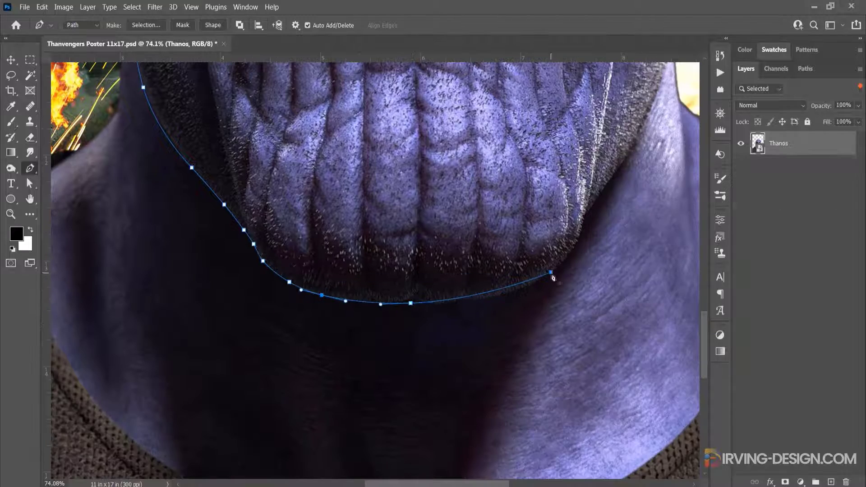
Trace the path up the right jawline, then loop it outside the canvas around the neck and shoulders and close it
click(569, 253)
drag(551, 273, 433, 438)
click(558, 163)
click(597, 178)
key(ctrl+0)
scroll(507, 330, up, 1)
click(513, 272)
click(534, 310)
click(537, 353)
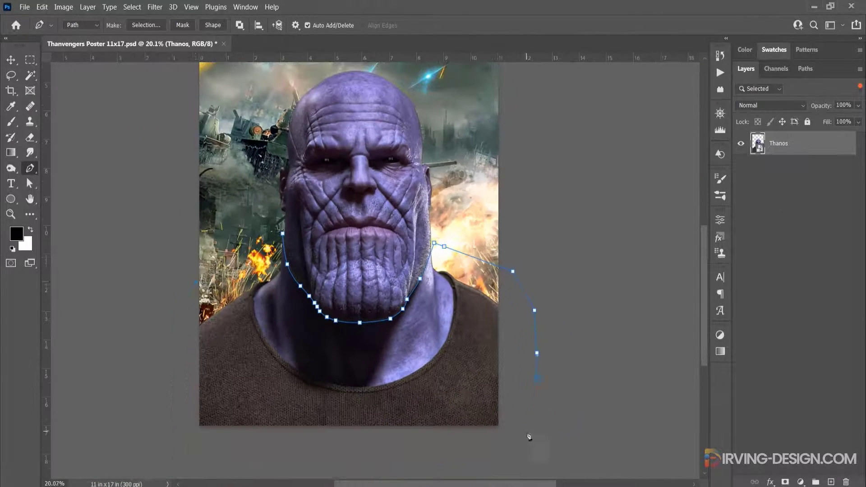
click(527, 431)
Turn the closed path into a new anti-aliased selection with a feather radius of 1 pixel
right_click(274, 310)
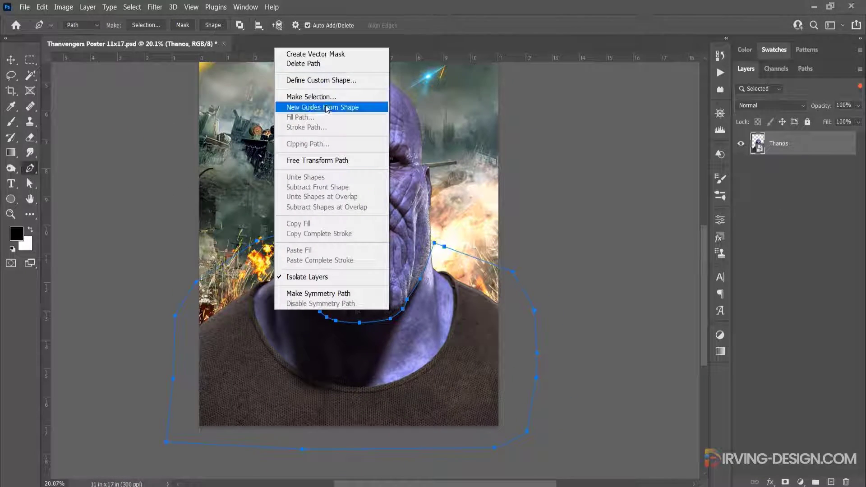
click(311, 97)
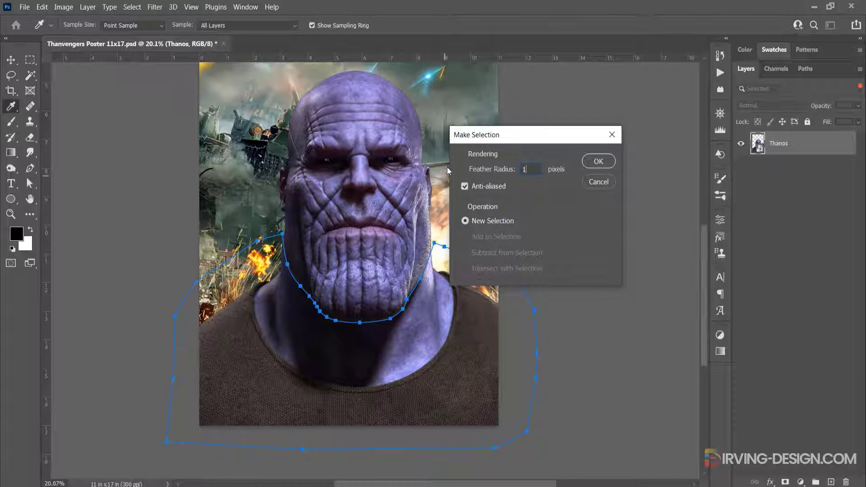
click(593, 163)
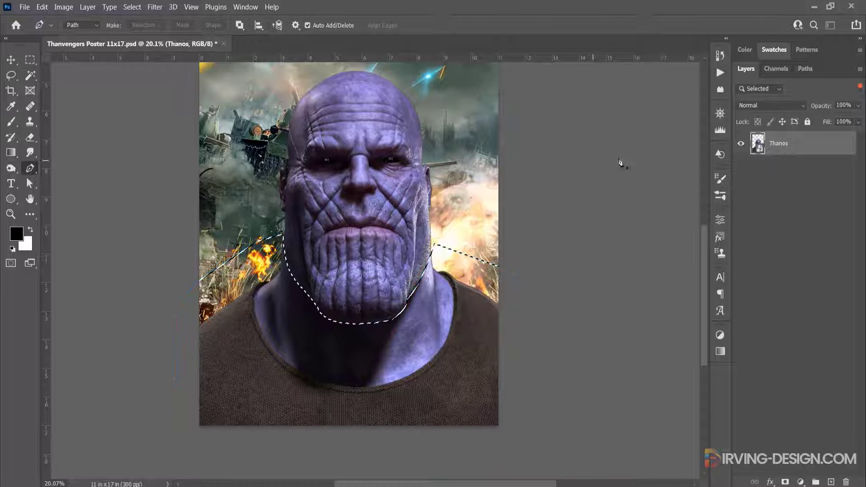
Save the work path of the Thanos jaw outline and return to the layer list
click(808, 69)
double_click(769, 95)
click(495, 154)
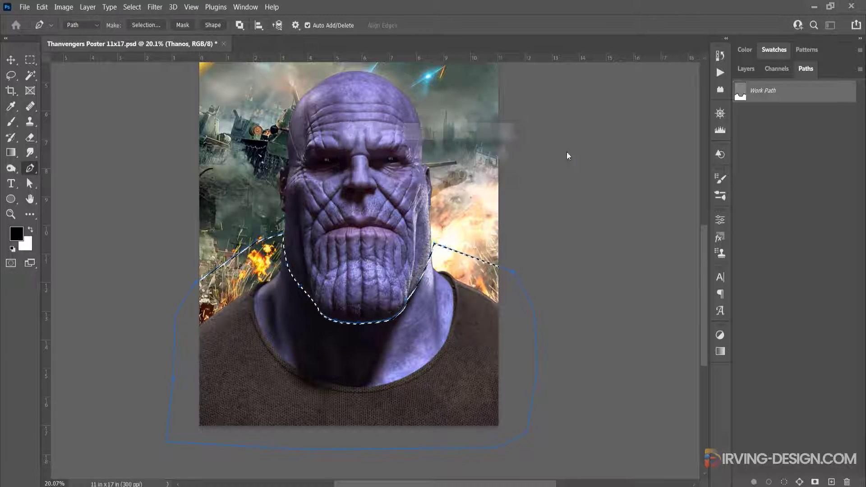
click(745, 69)
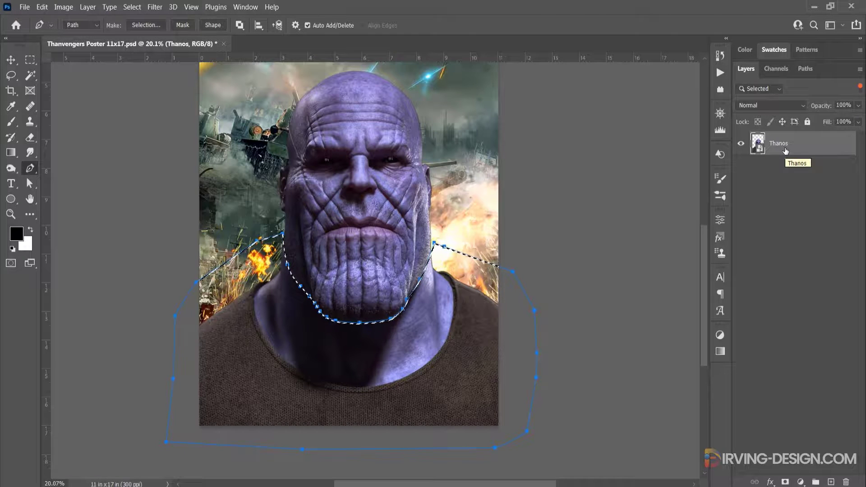
Set the layer filter back to Kind to list all layers, and hide the path outline
click(759, 88)
click(761, 94)
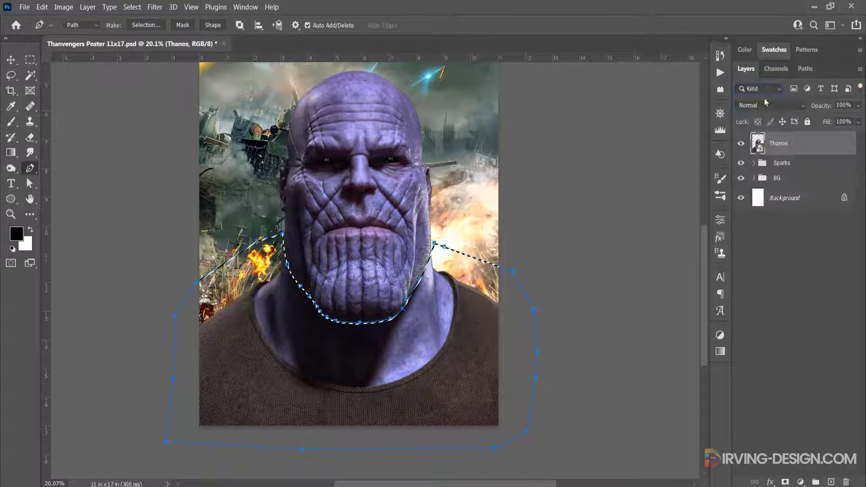
key(Escape)
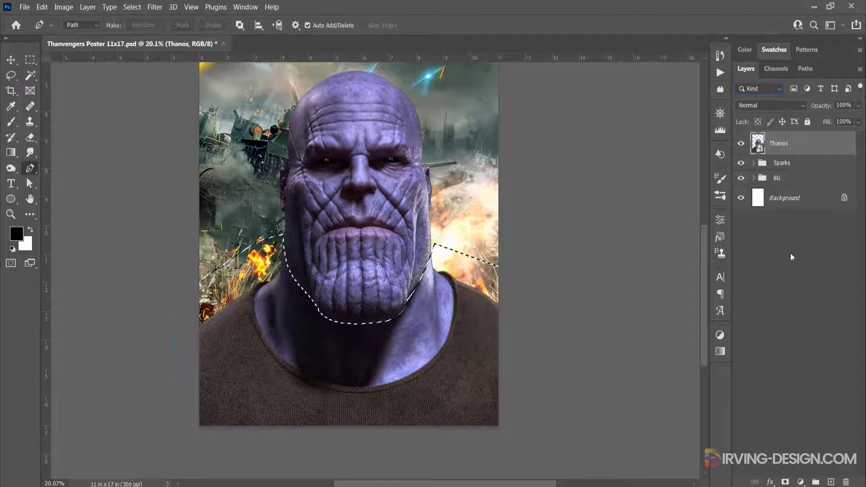
Mask the Thanos layer with the selection and invert the mask to keep only the head
alt+click(785, 482)
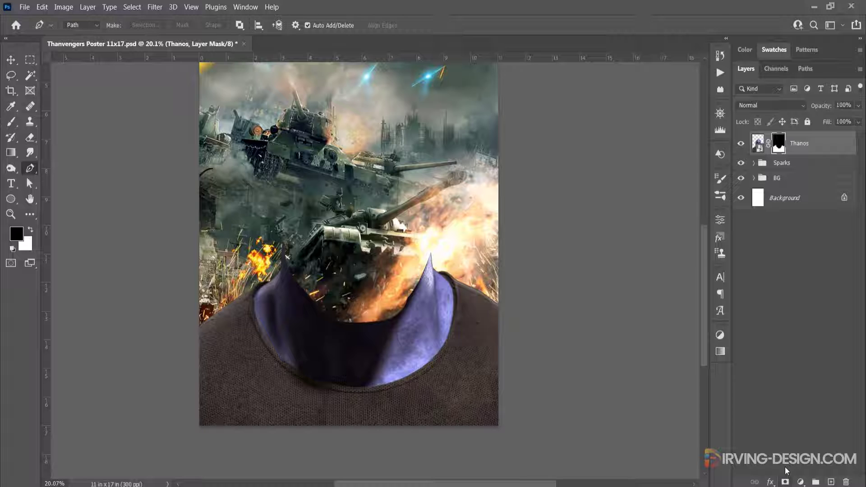
click(796, 282)
click(779, 144)
key(ctrl+i)
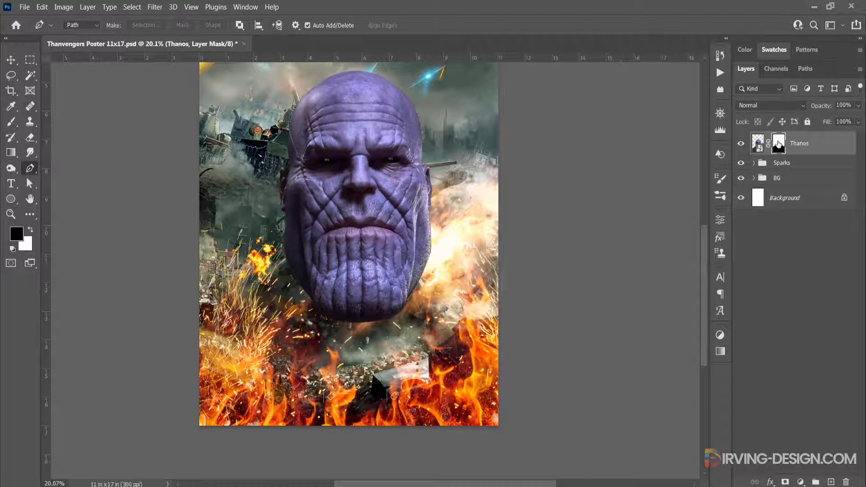
key(ctrl+0)
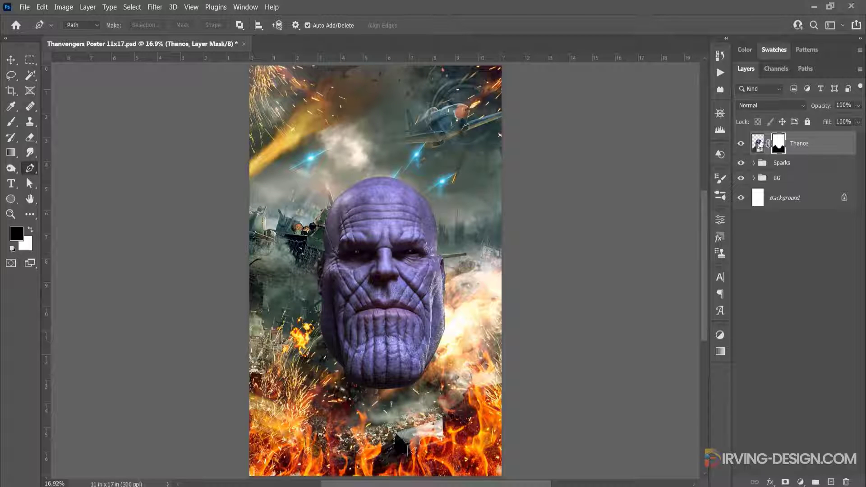
Apply Levels to the Thanos image with input black 12, midtone 1.37 and white about 217
click(759, 144)
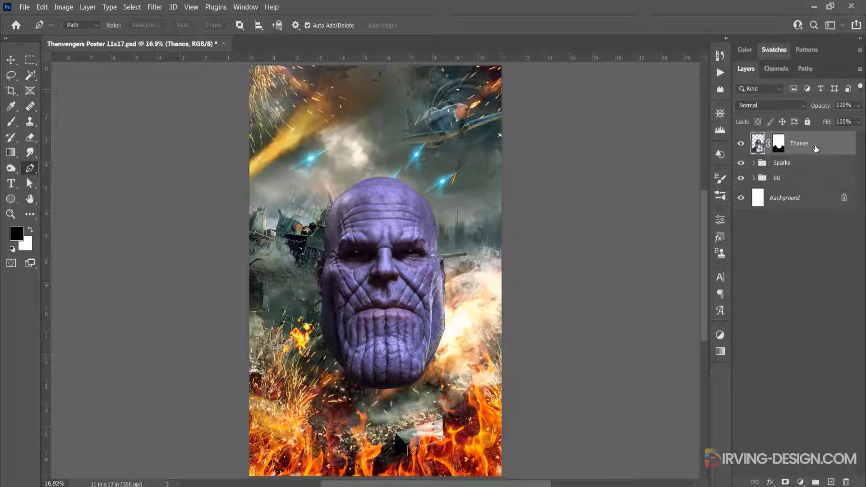
key(ctrl+l)
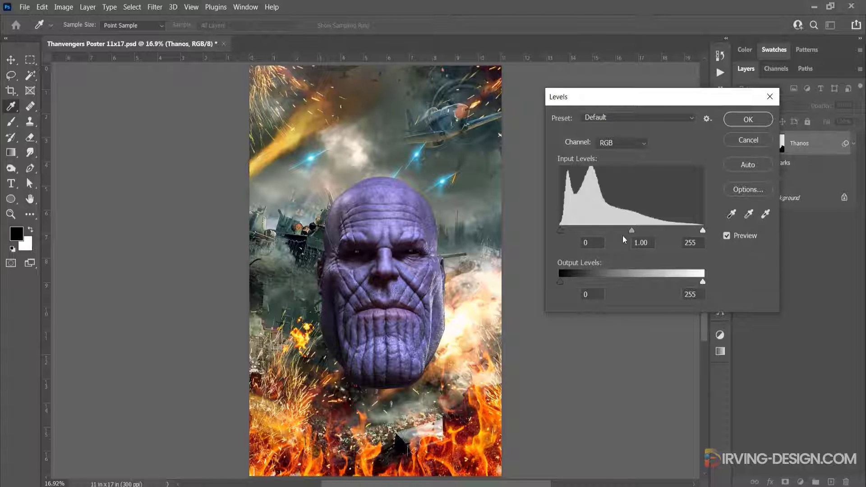
drag(631, 232, 620, 232)
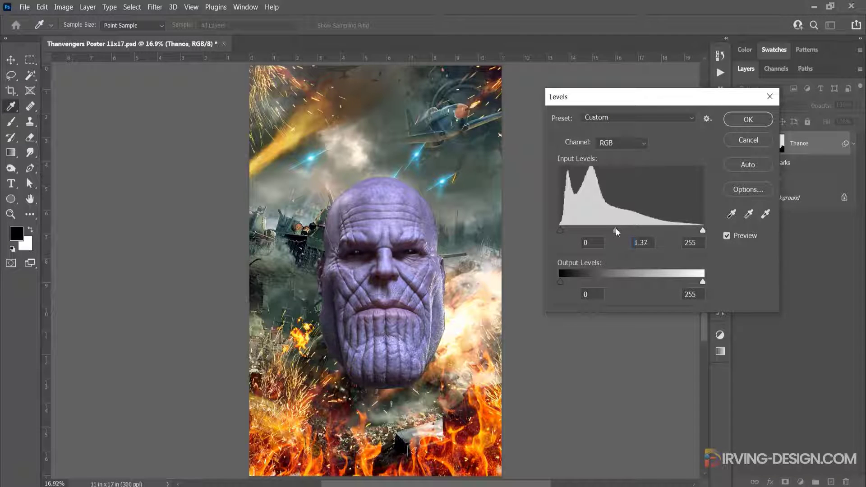
drag(563, 234, 568, 236)
drag(702, 231, 686, 232)
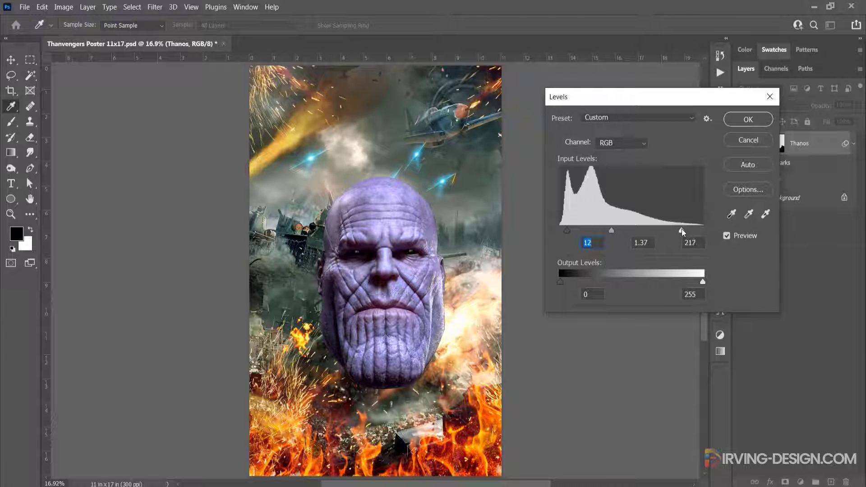
click(679, 232)
click(740, 121)
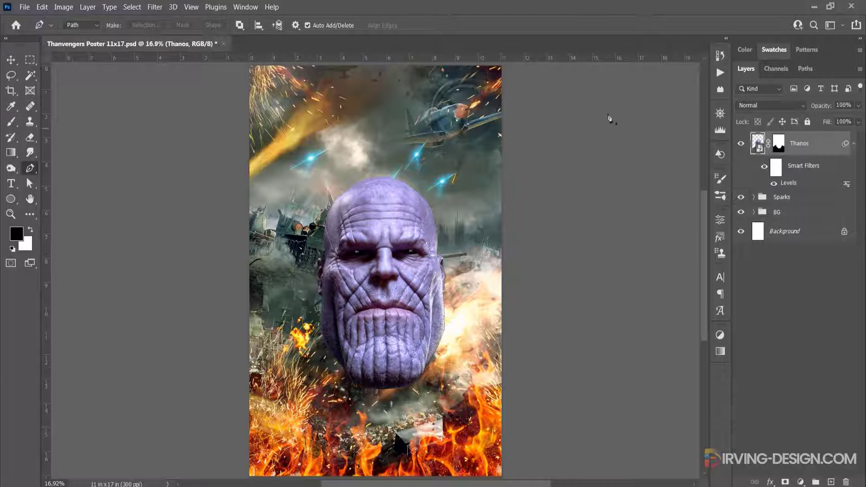
Add a Shadows/Highlights adjustment to Thanos with shadows amount 54%, tone 30% and radius 81 px
click(64, 7)
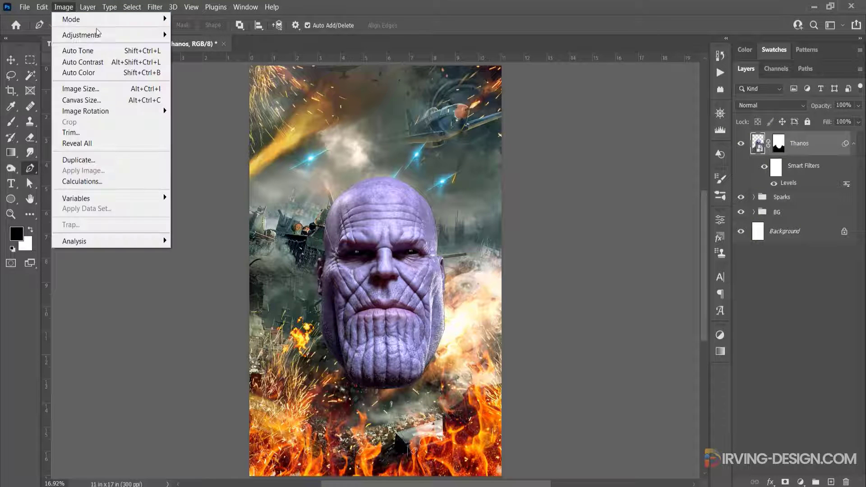
mouse_move(117, 34)
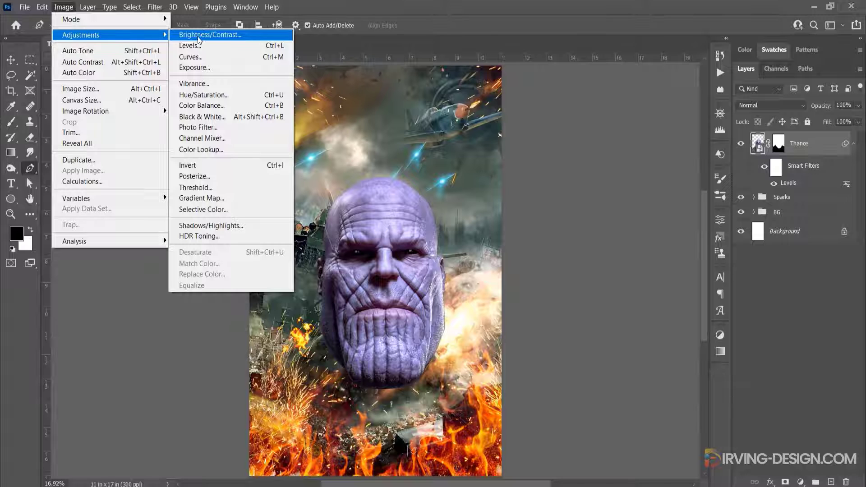
click(246, 225)
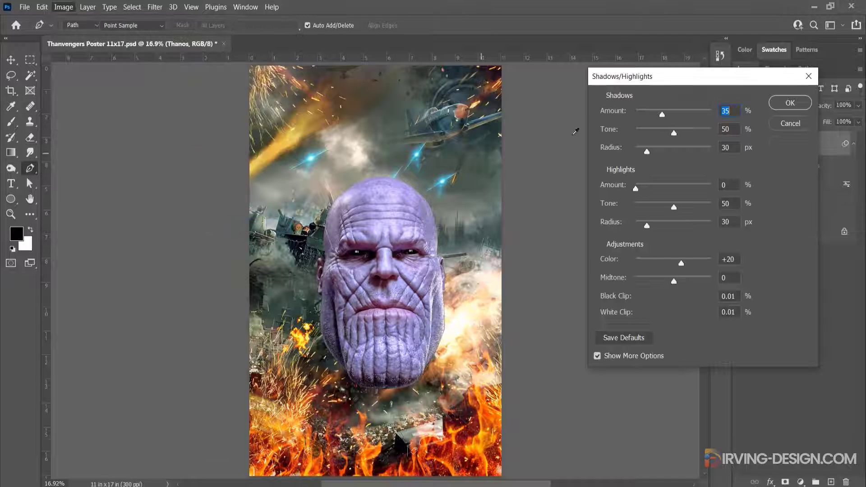
drag(663, 77, 603, 79)
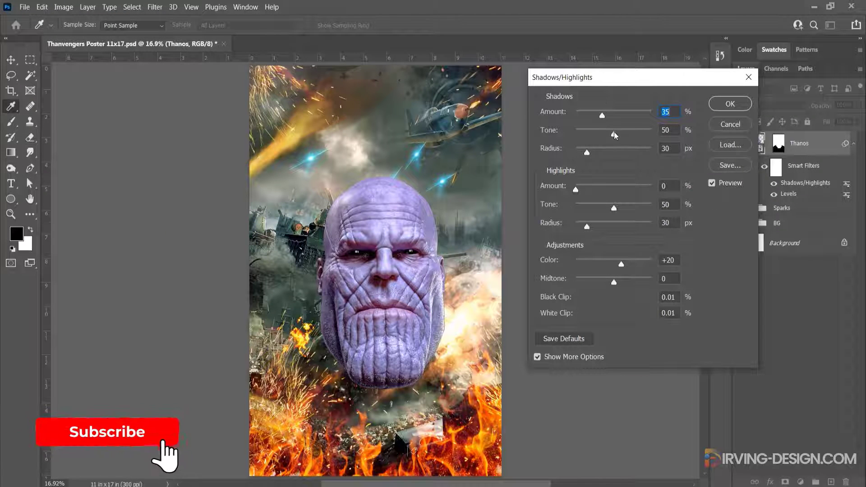
drag(613, 133, 594, 135)
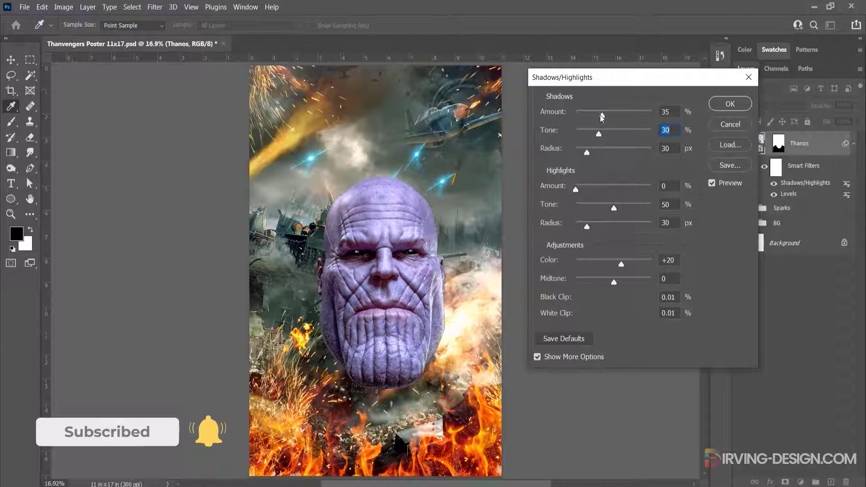
drag(602, 117, 611, 116)
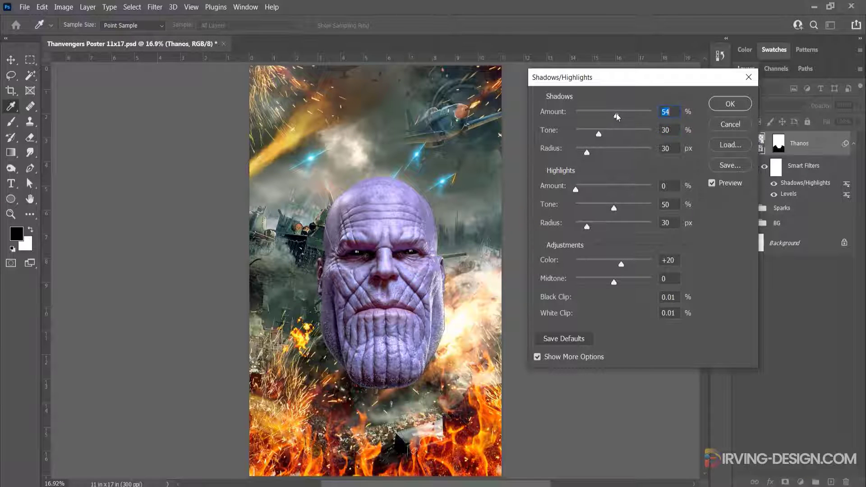
drag(594, 152, 605, 153)
Set the highlights to amount 20%, tone 47% and radius 140 px, with Color +7 and Midtone +17, and apply the adjustment
drag(587, 187, 620, 225)
drag(621, 264, 623, 283)
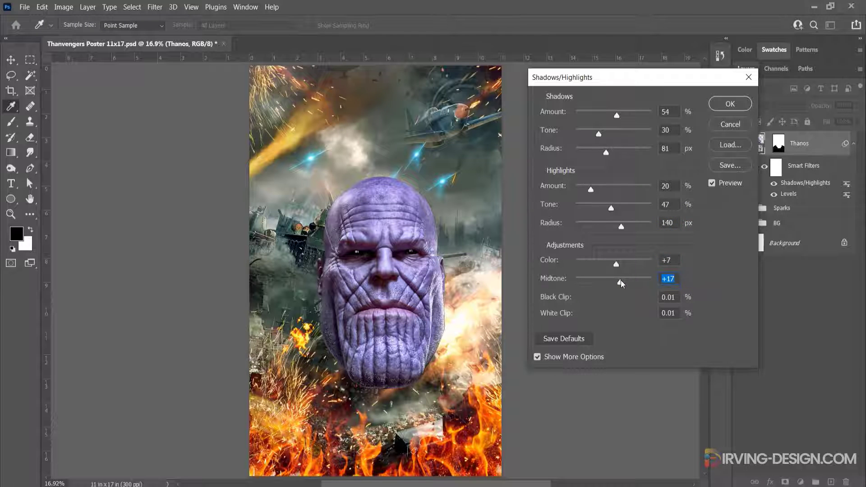
key(Return)
Scale the Thanos head to 124.72% and move it down to a Y position of about 3545 px
key(v)
key(ctrl+t)
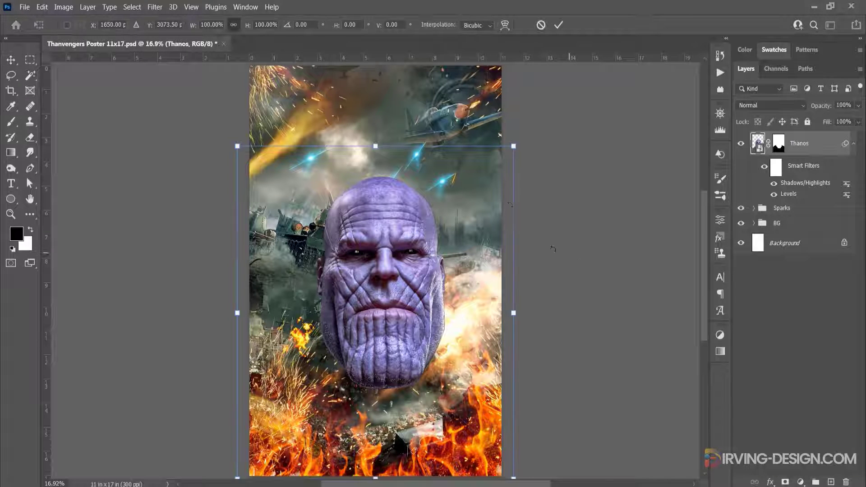
scroll(504, 212, down, 5)
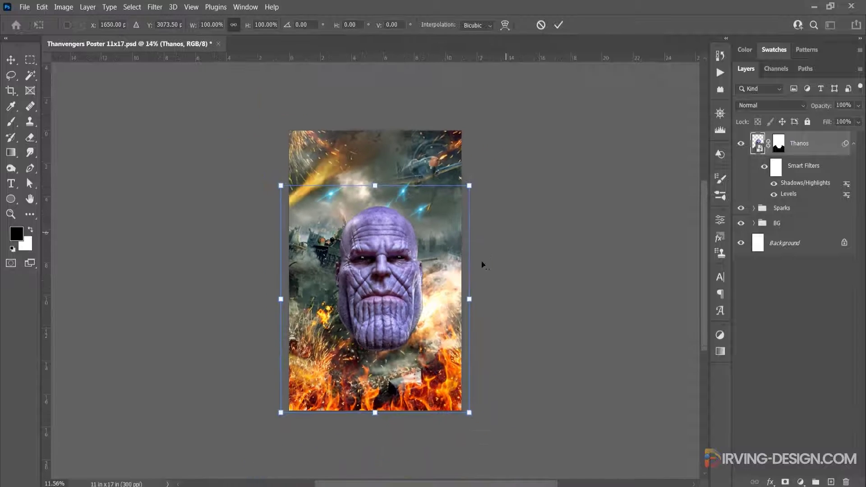
drag(461, 399, 486, 390)
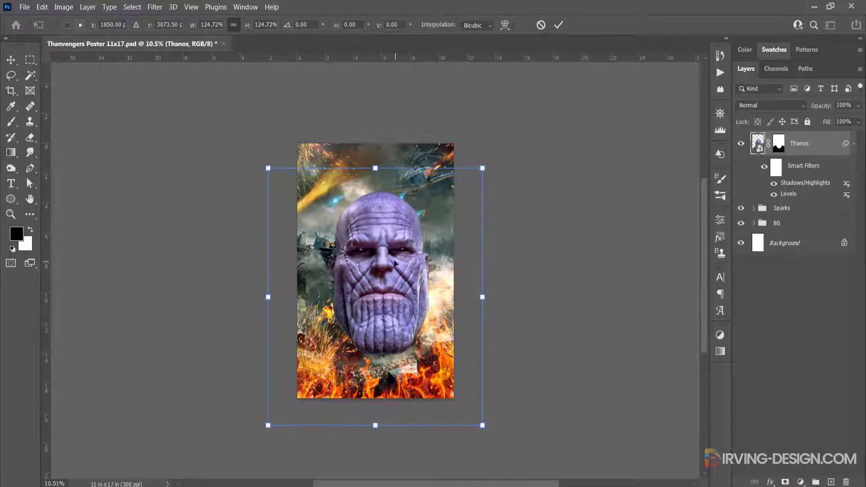
drag(395, 263, 399, 282)
click(559, 26)
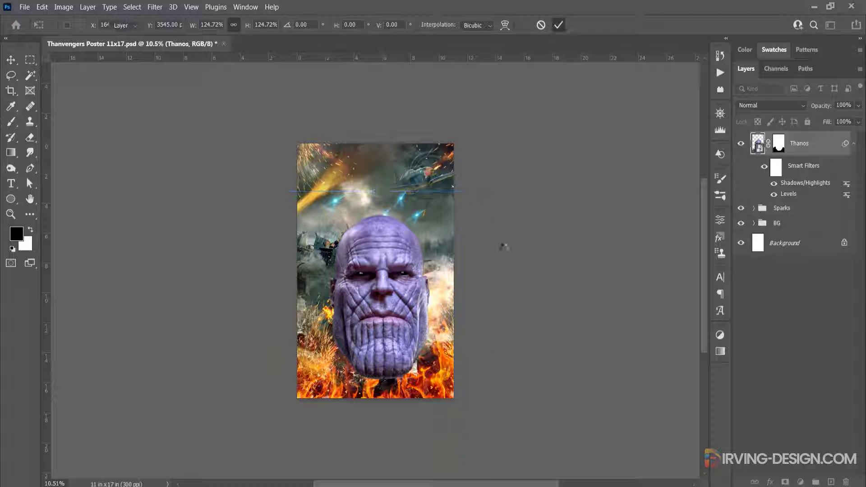
key(ctrl+0)
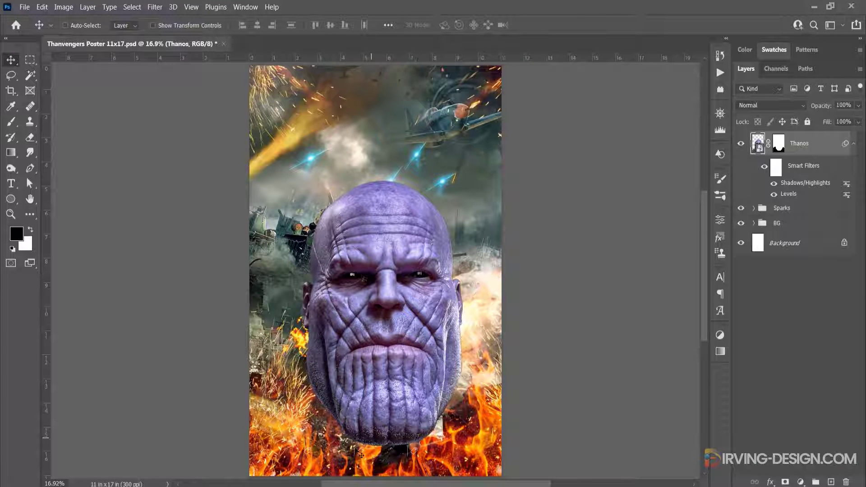
Hide the top of Thanos's head above the forehead with a rectangular selection on its layer mask, and move the head up
key(m)
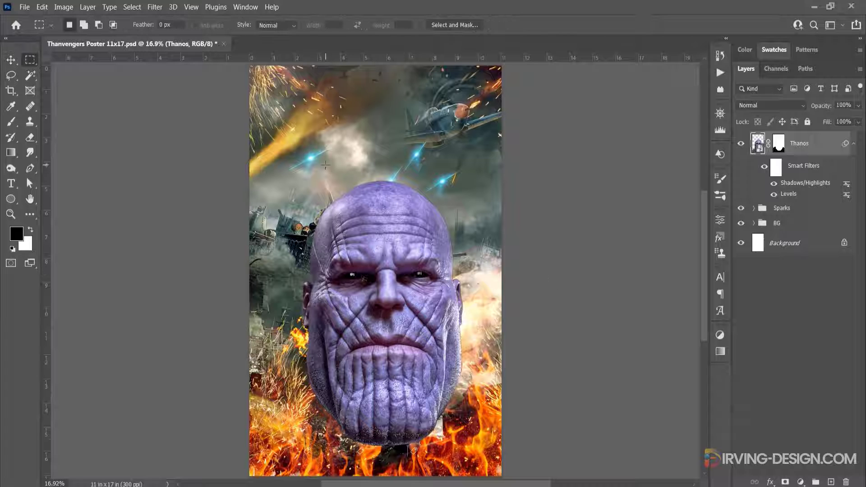
drag(362, 195, 470, 224)
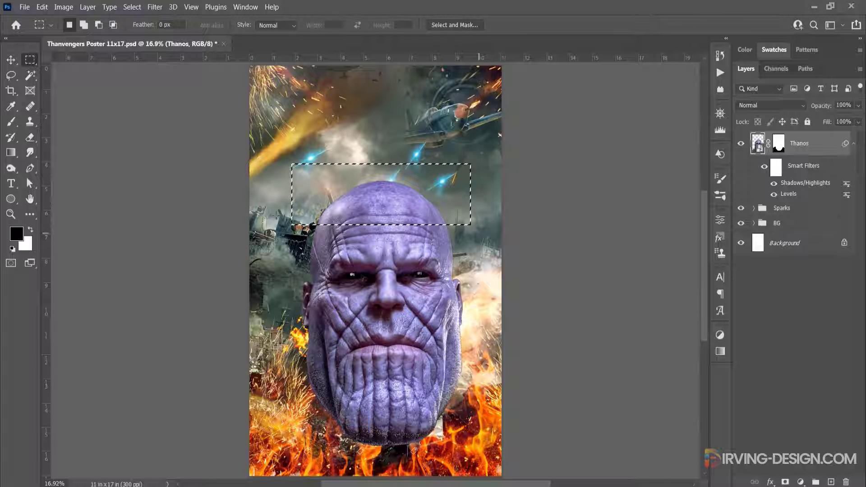
click(31, 231)
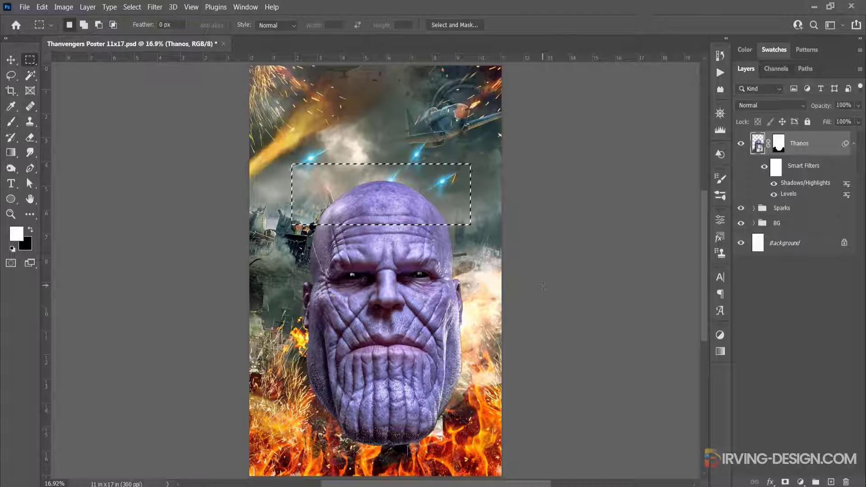
click(779, 144)
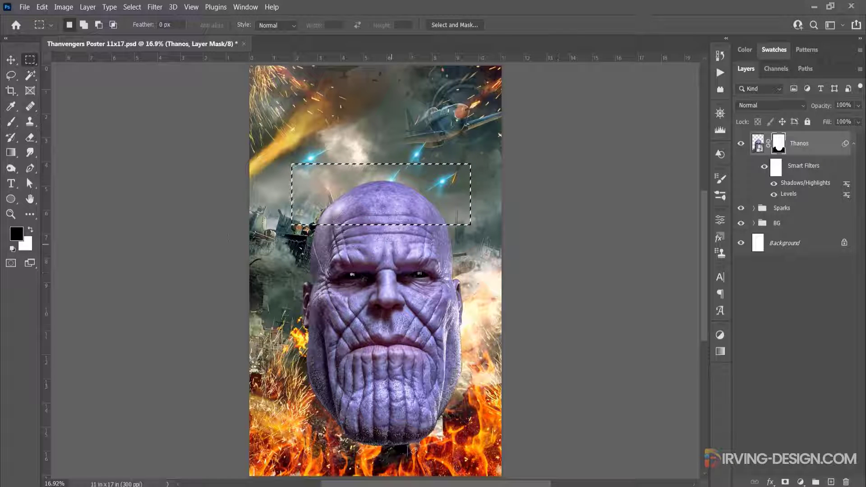
key(x)
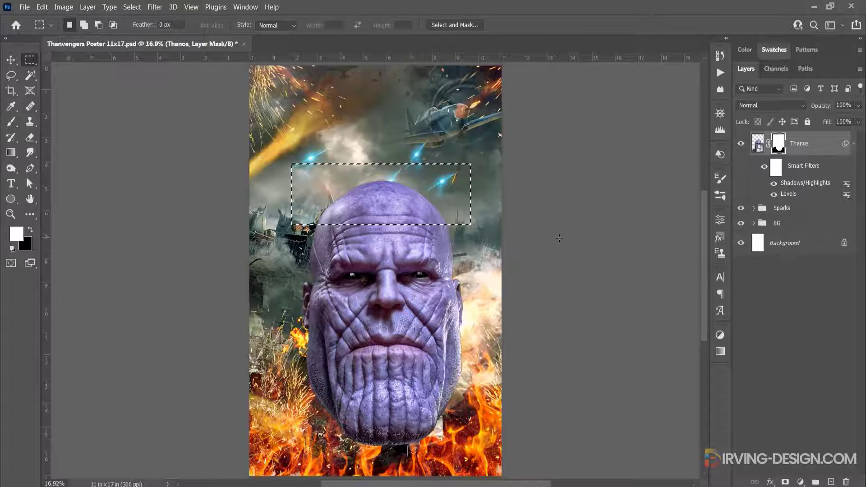
key(Delete)
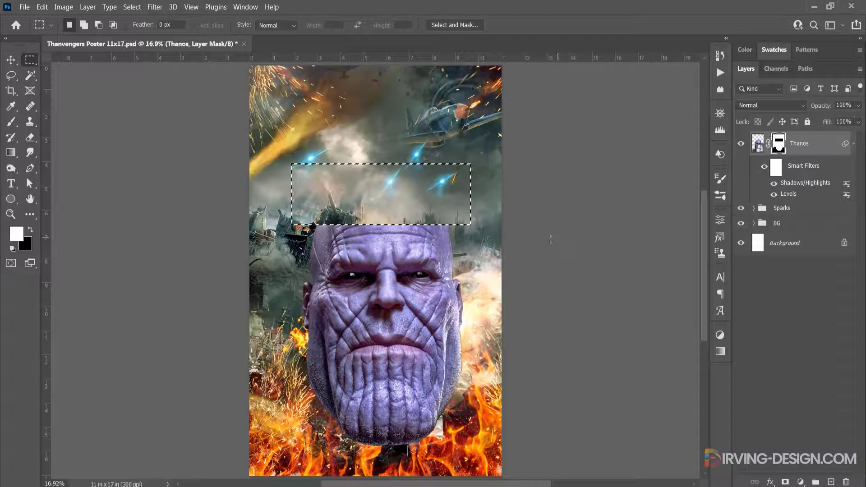
key(ctrl+d)
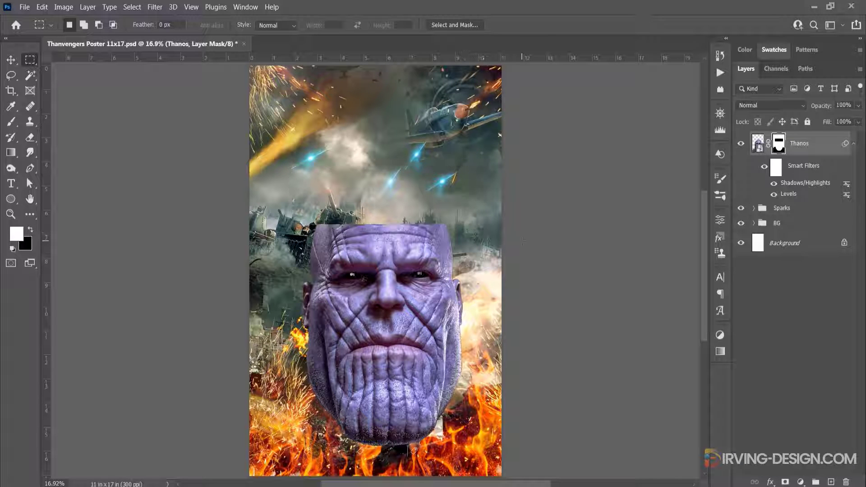
key(v)
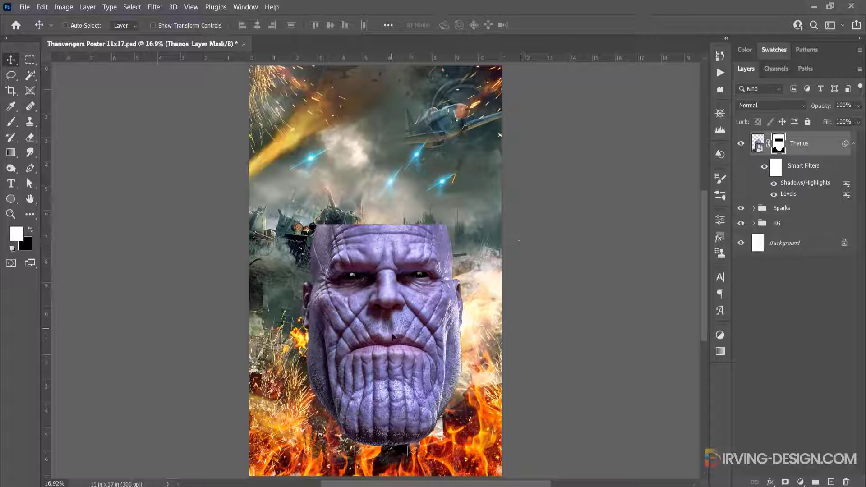
drag(393, 334, 396, 310)
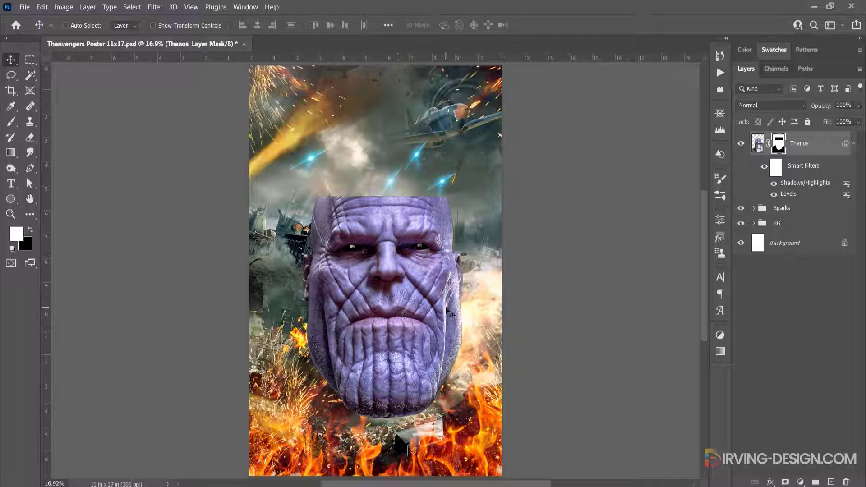
Place the Loki image from the Characters folder above Thanos's forehead and move its layer below Thanos
key(alt+Tab)
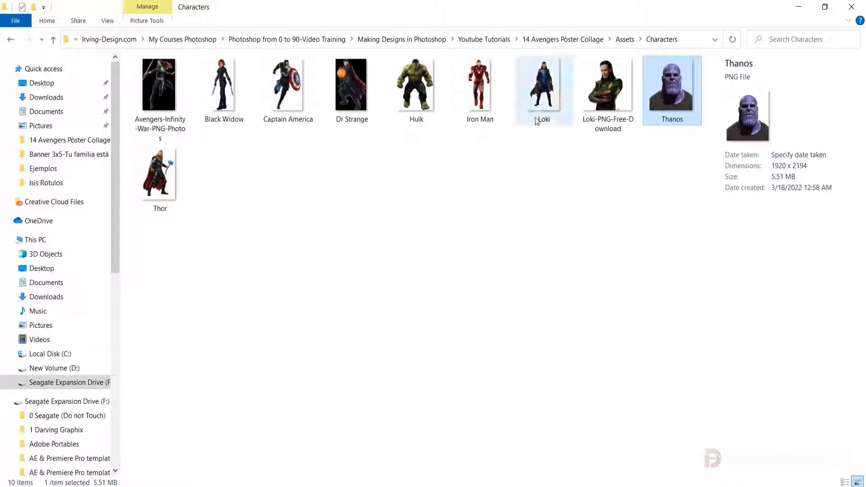
click(545, 104)
drag(549, 89, 388, 200)
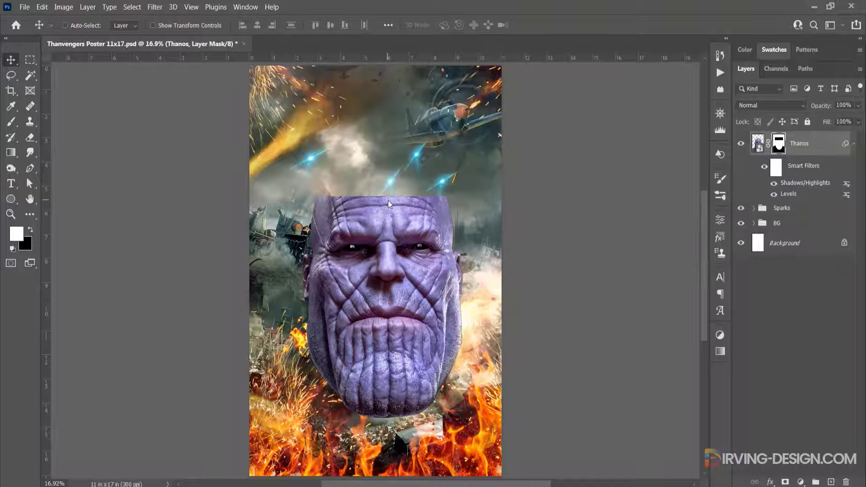
drag(492, 84, 426, 166)
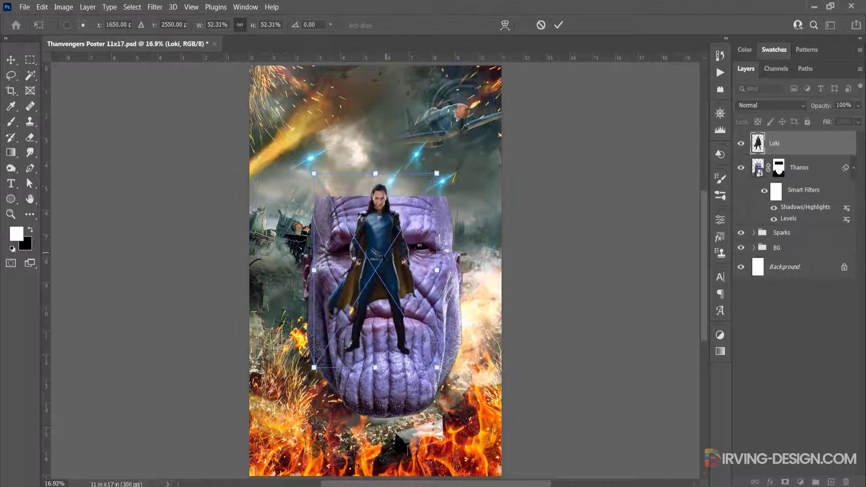
drag(385, 255, 385, 187)
key(Return)
drag(758, 143, 797, 207)
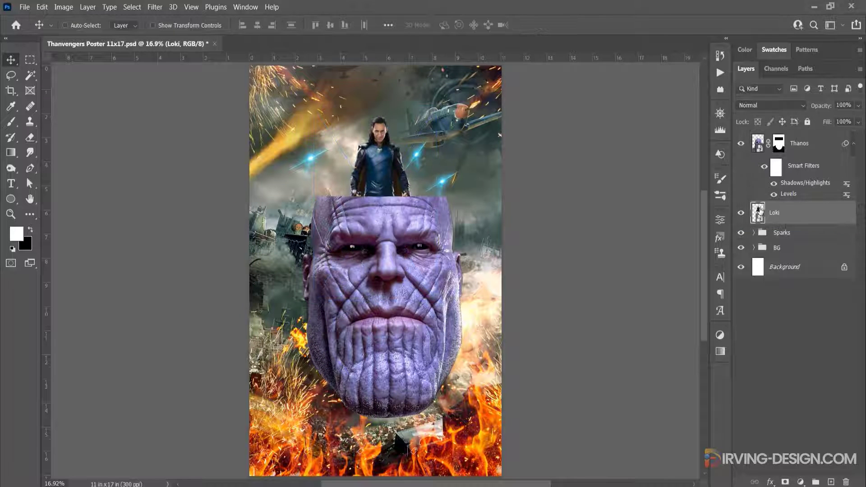
Lower Loki slightly and enlarge him to about 62% so he rises from behind Thanos's cut head
drag(382, 158, 383, 176)
key(ctrl+t)
drag(438, 123, 452, 109)
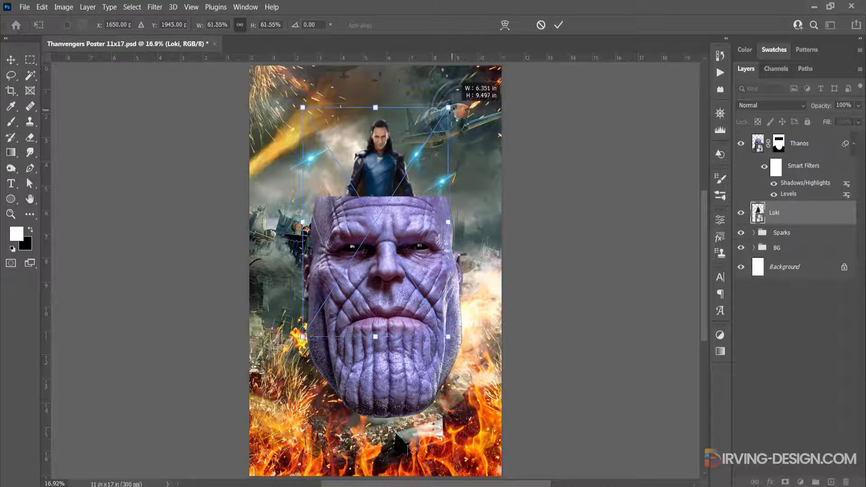
click(558, 25)
Place the Black Widow image from the Characters folder beside Loki and send its layer below Loki
key(alt+Tab)
click(478, 92)
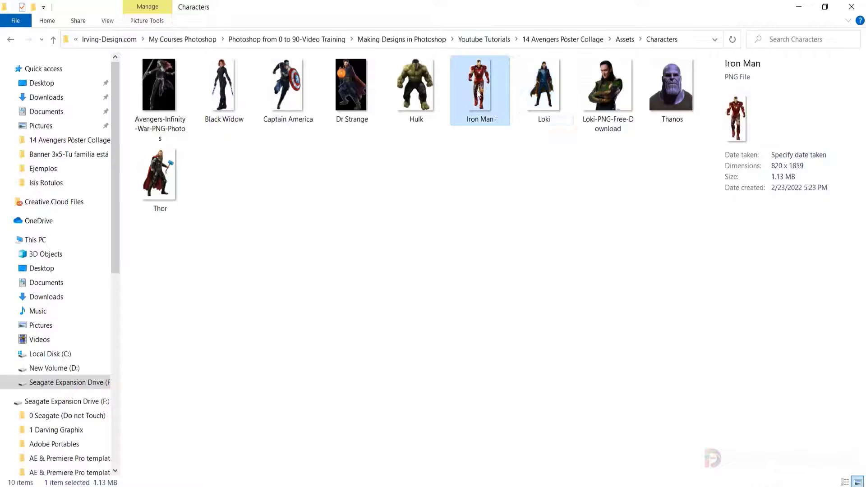
drag(222, 85, 422, 459)
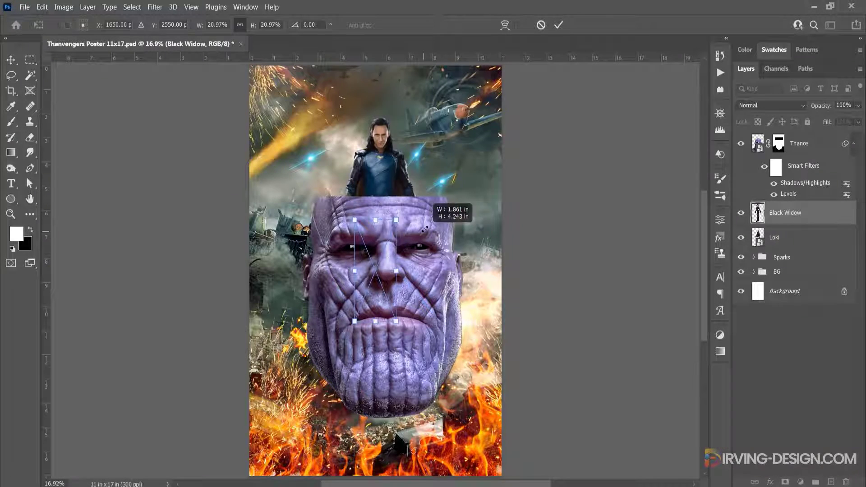
drag(435, 151, 440, 136)
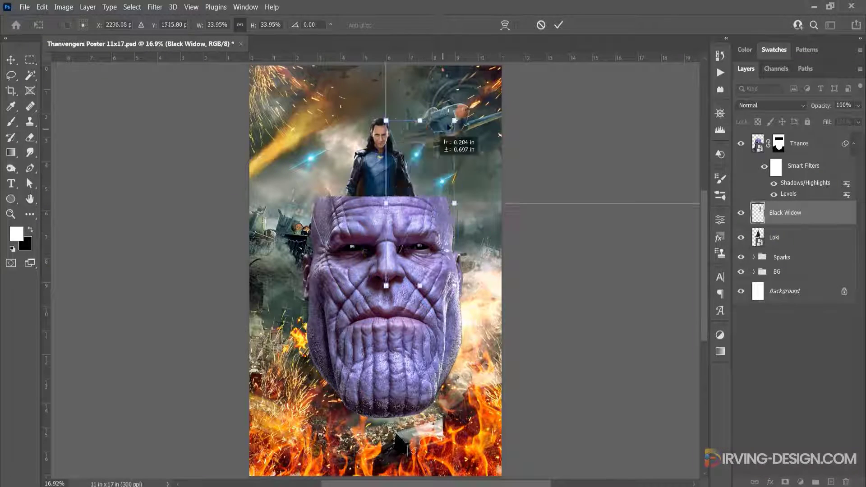
key(Return)
key(ctrl+[)
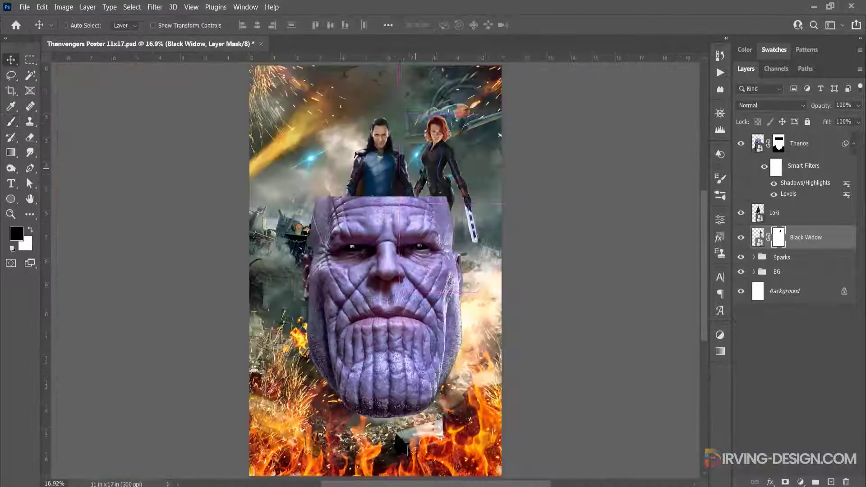
Place the Iron Man image beside Black Widow and move its layer below hers
key(alt+Tab)
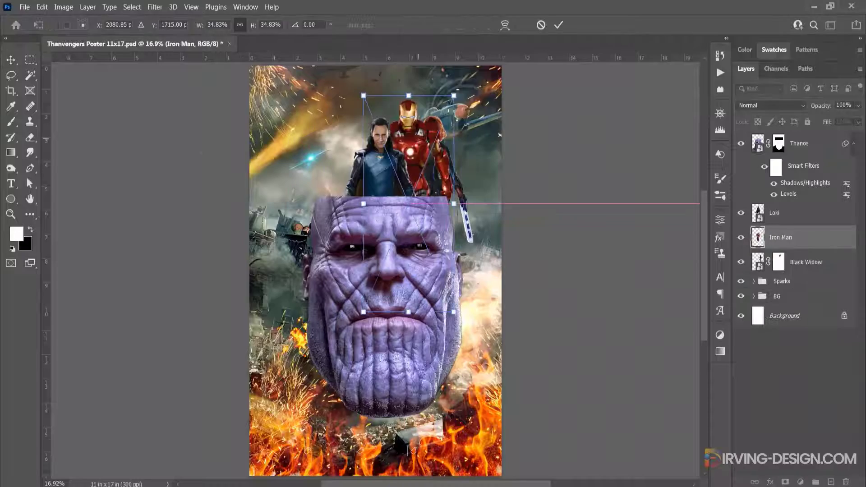
key(Return)
drag(784, 237, 796, 271)
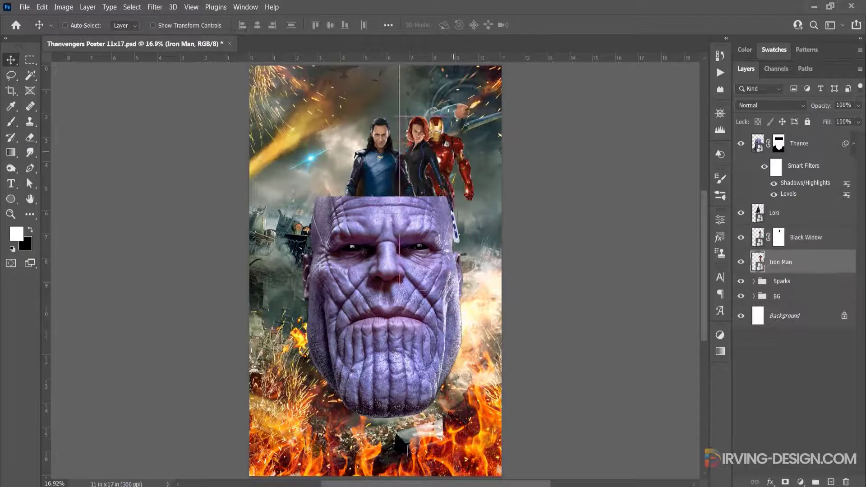
Place the Hulk image on Captain America's outer side and send its layer behind the other characters
click(421, 86)
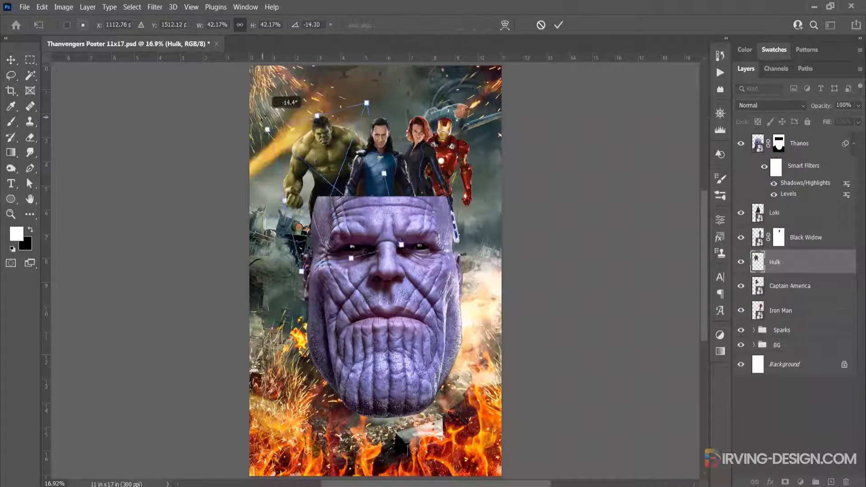
key(Return)
key(ctrl+[)
key(ctrl+[)
key(ctrl+plus)
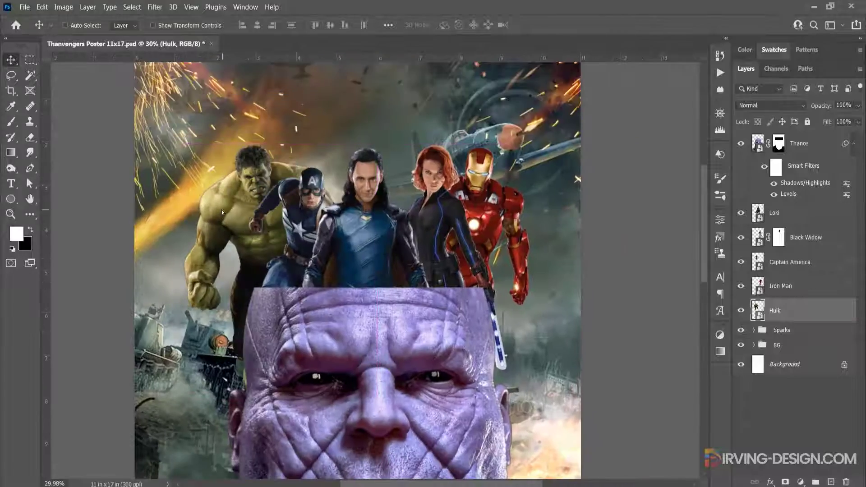
Place the Thor image behind Loki at about 45% scale, with his head rising above the group
key(alt+Tab)
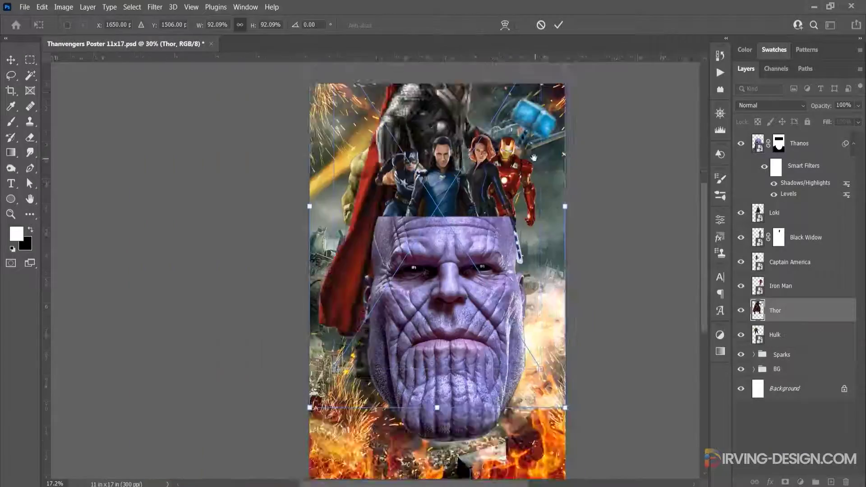
scroll(400, 189, up, 3)
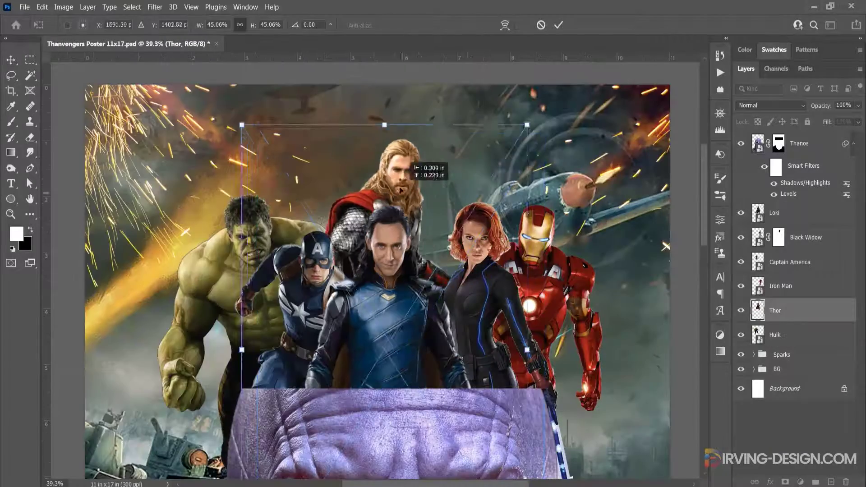
key(Return)
key(ctrl+0)
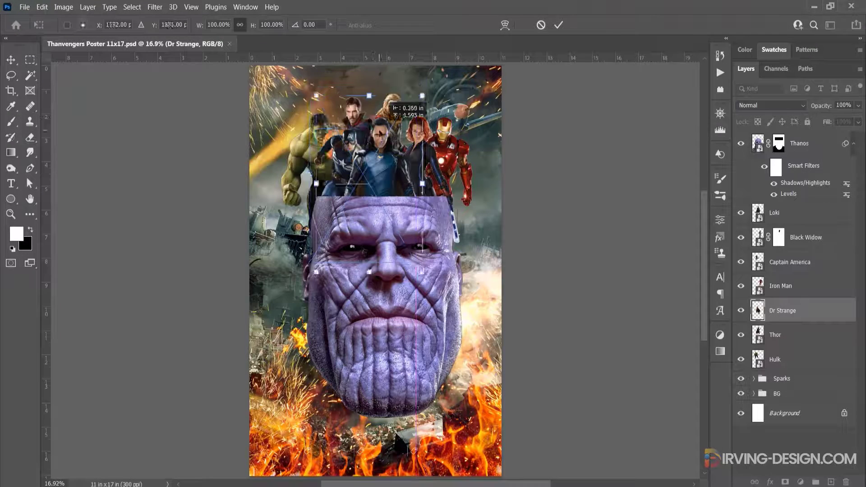
Shift Thor behind Black Widow and Iron Man, and position Dr Strange behind Captain America and Loki
drag(343, 135, 301, 176)
drag(392, 109, 422, 107)
click(783, 314)
drag(311, 147, 371, 107)
Adjust Captain America's placement between Hulk and Loki at 40.18% scale
click(790, 262)
key(ctrl+t)
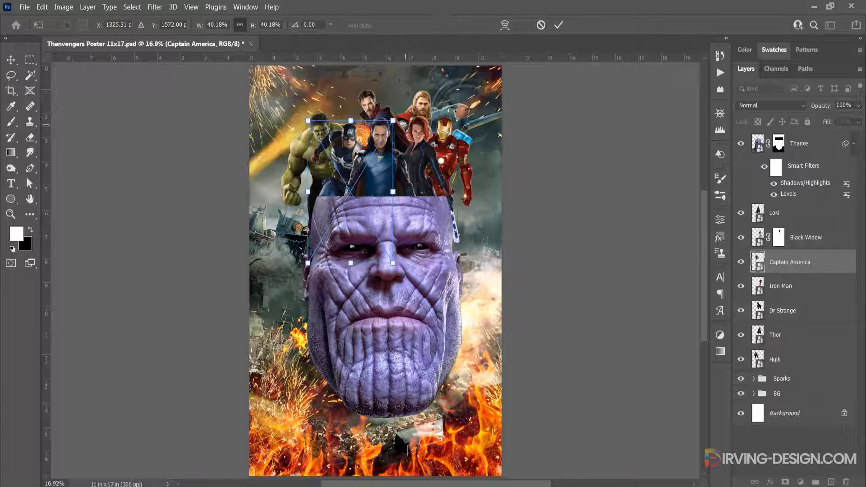
click(560, 27)
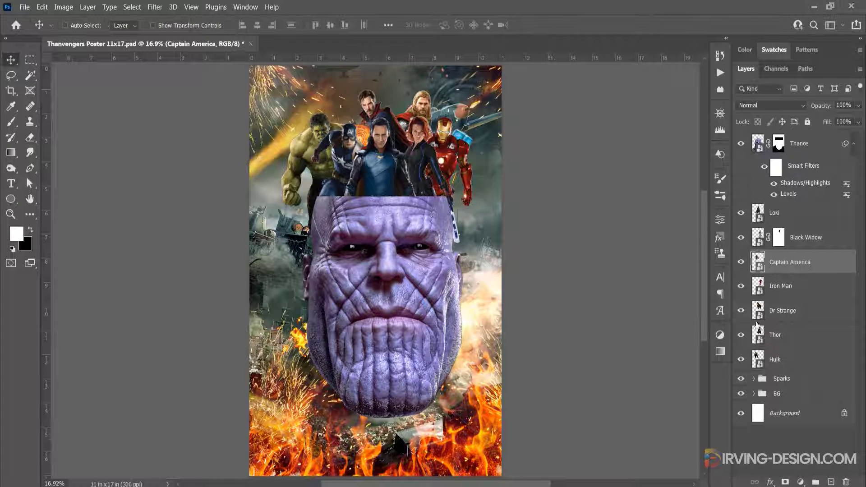
Group the layers from Hulk up to Thanos and name the group Characters
click(794, 364)
shift+click(820, 145)
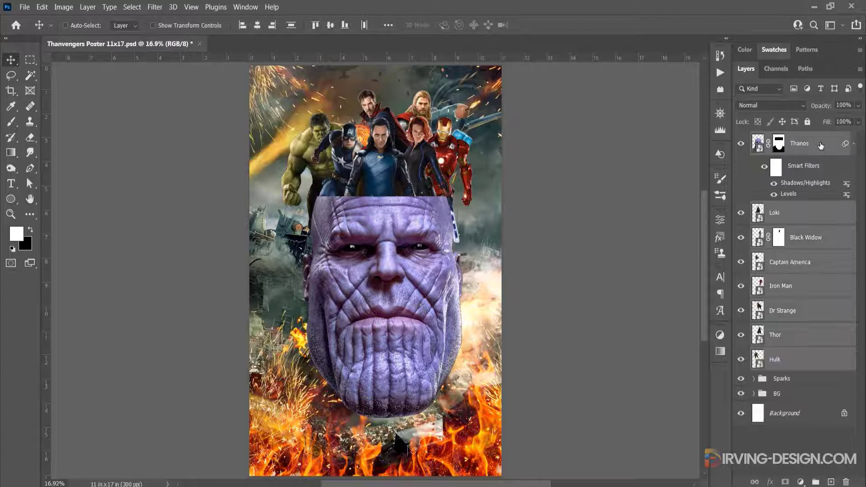
drag(821, 146, 815, 481)
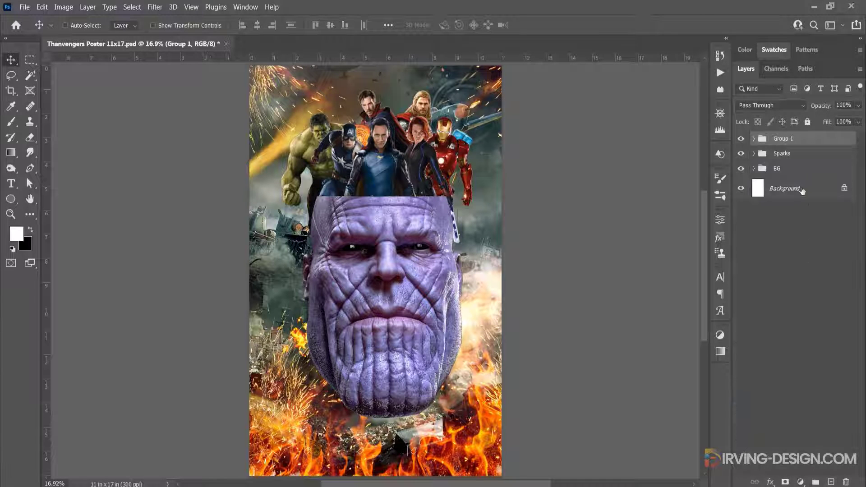
double_click(782, 139)
text(Characters)
key(Return)
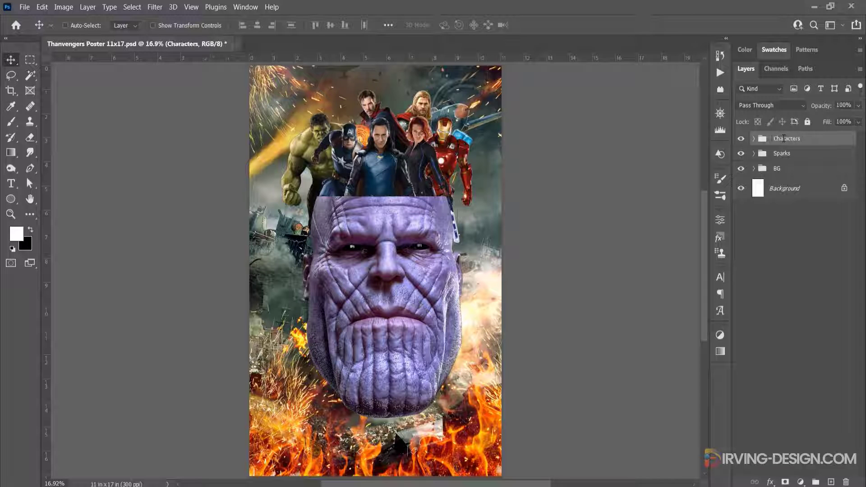
click(753, 139)
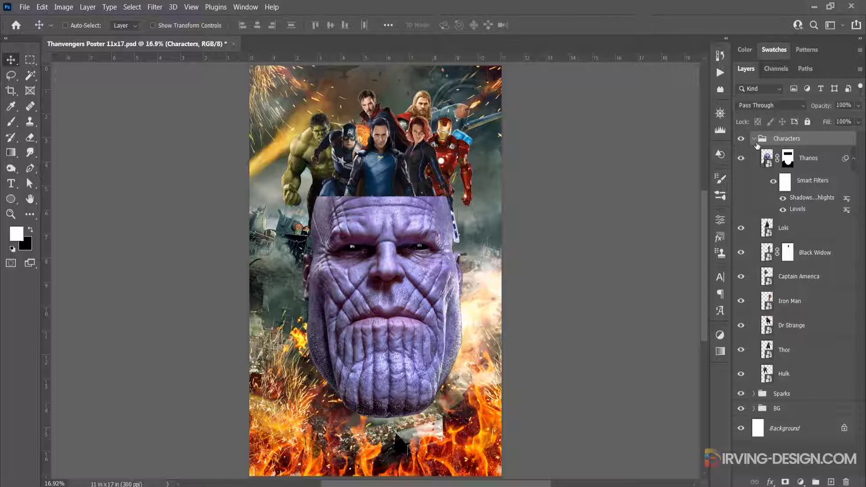
click(753, 139)
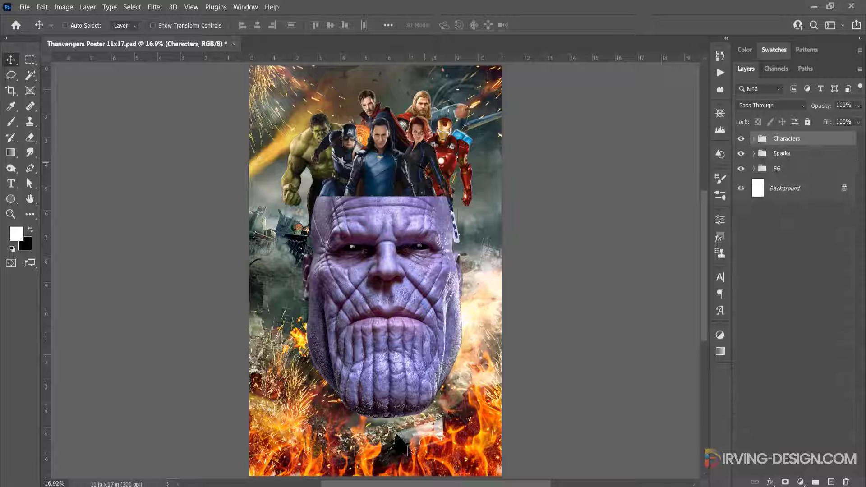
Position Black Widow beside Loki with her legs hidden behind Thanos's head
key(ctrl+t)
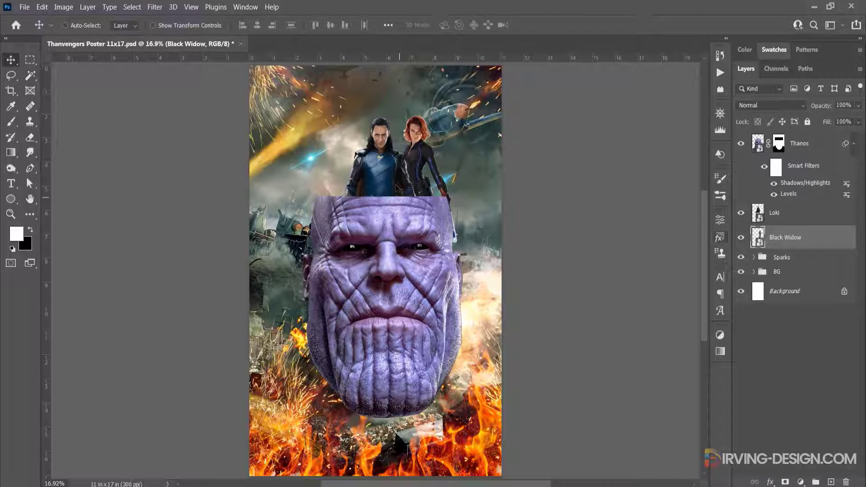
drag(418, 161, 438, 162)
scroll(436, 163, up, 5)
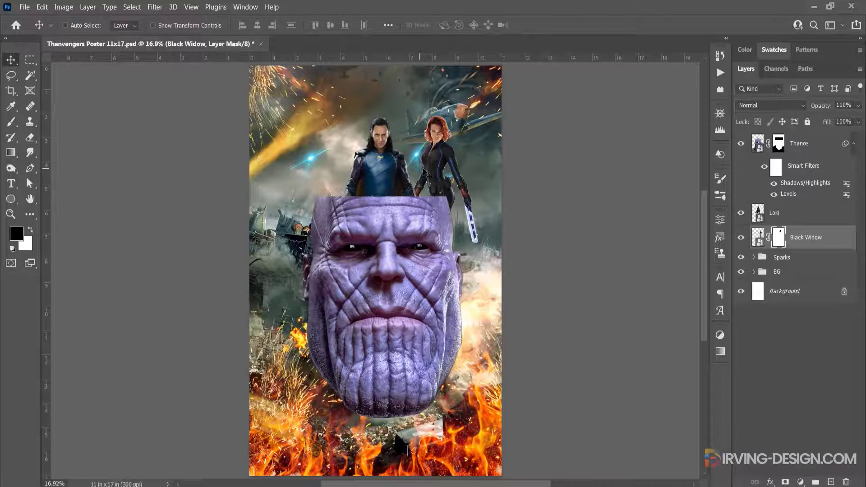
drag(435, 177, 439, 177)
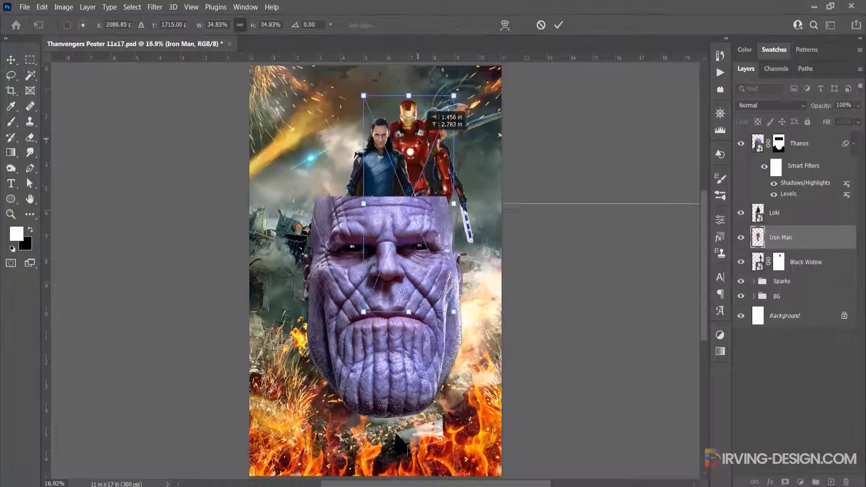
Scale Iron Man down slightly and move his layer below Black Widow
drag(453, 96, 445, 113)
key(Return)
drag(797, 236, 796, 272)
Arrange Black Widow between Loki and Iron Man, and position Captain America on Loki's other side
ctrl+click(433, 160)
mouse_move(409, 158)
mouse_down()
mouse_move(438, 159)
mouse_move(418, 160)
mouse_up()
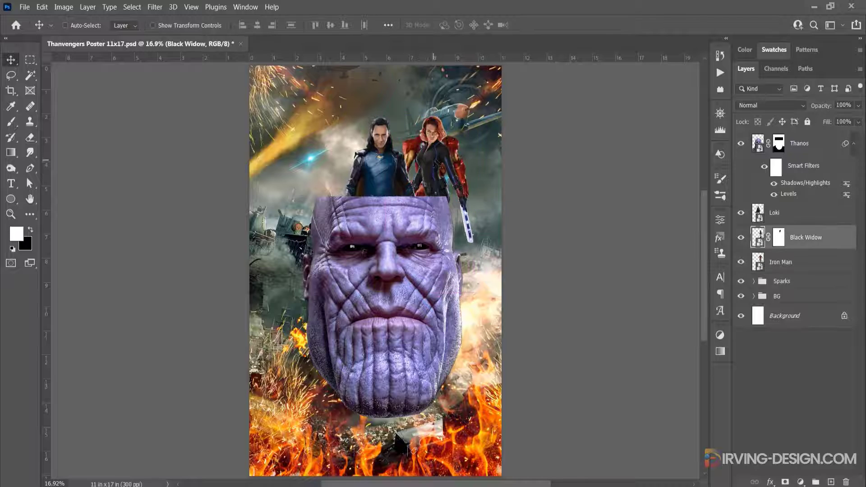
ctrl+click(445, 158)
drag(445, 159, 455, 159)
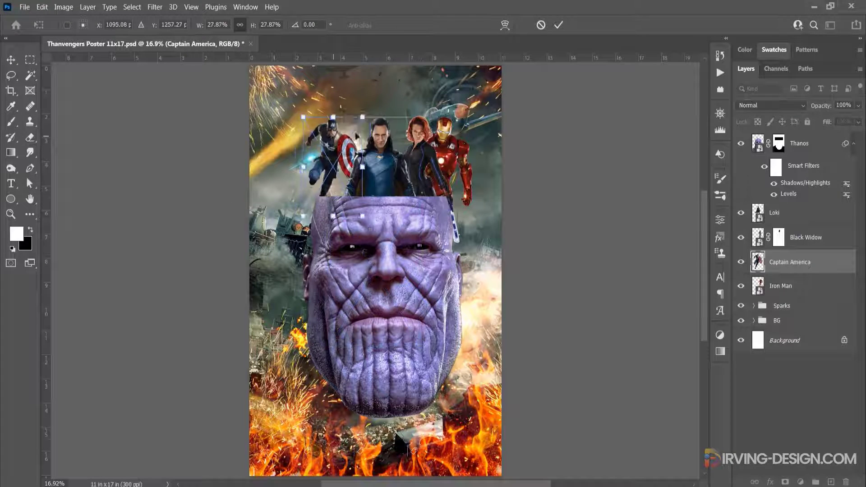
drag(356, 136, 347, 122)
click(558, 25)
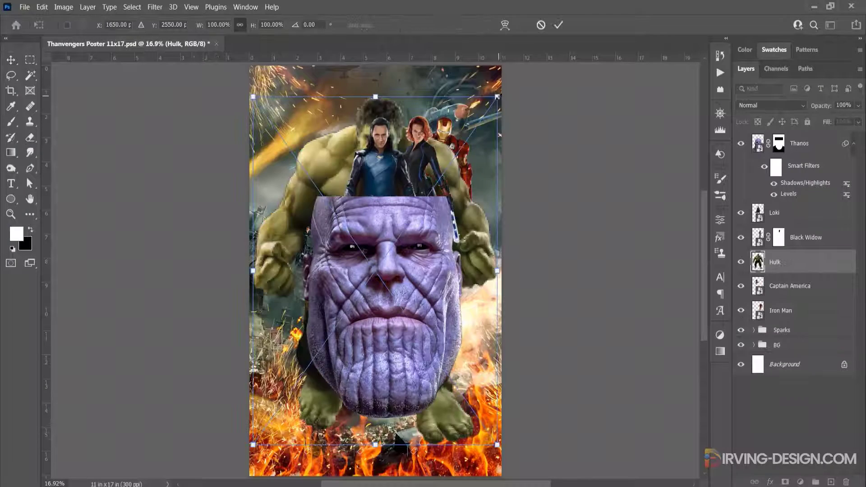
Position Hulk beside Loki at 42.17% scale and −12.10° rotation, and move his layer below Captain America
drag(361, 135, 320, 197)
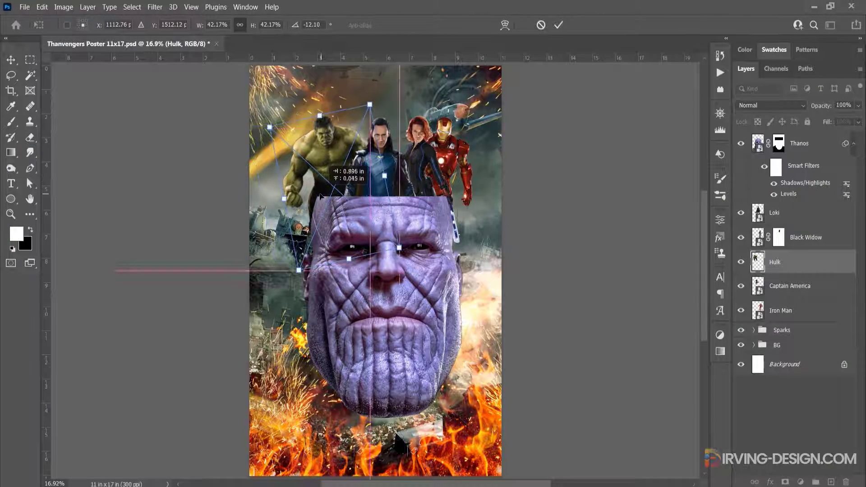
key(Return)
drag(758, 262, 757, 296)
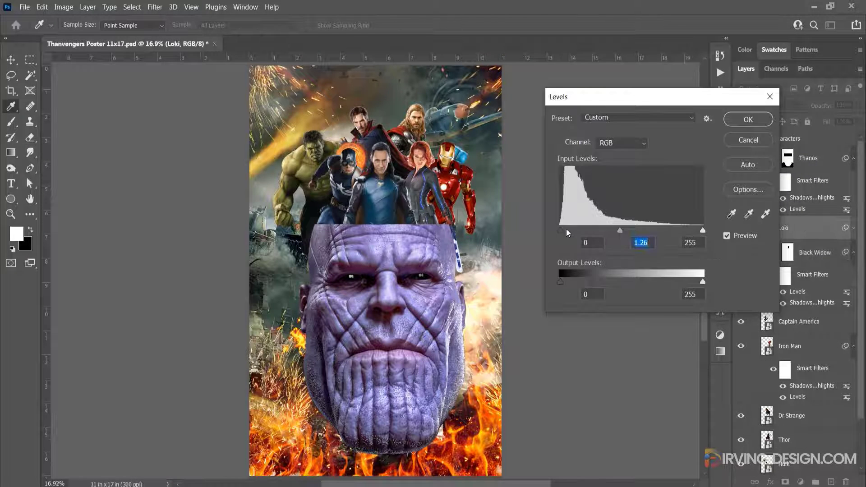
Apply a Shadows/Highlights adjustment to the Loki layer
click(88, 7)
click(63, 7)
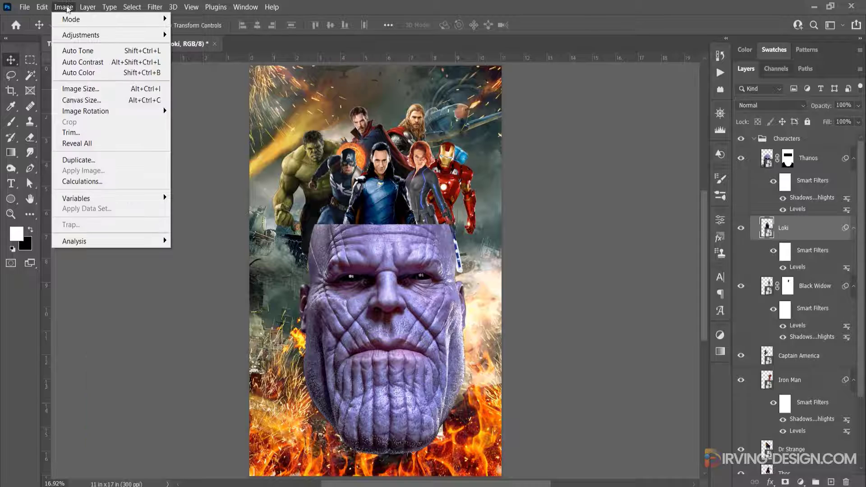
click(770, 227)
click(63, 7)
click(198, 226)
click(743, 89)
Brighten the Captain America layer with Levels by shifting the midtone and white input values towards the shadows
click(798, 372)
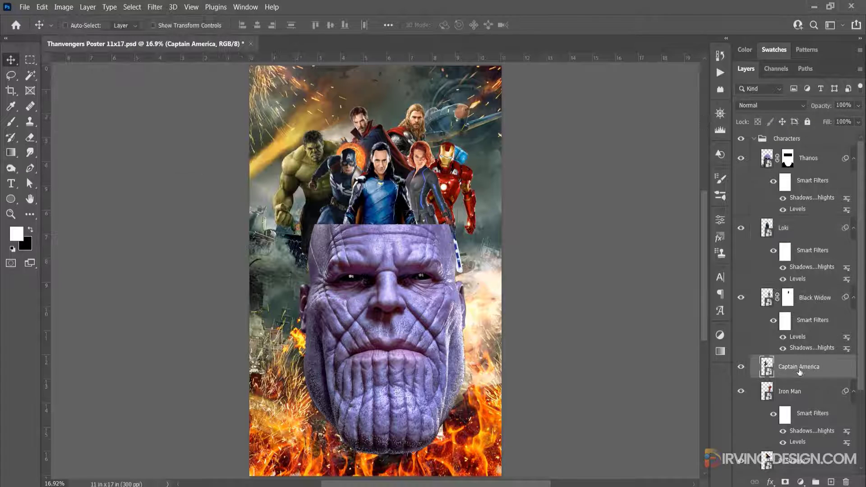
key(ctrl+l)
drag(631, 232, 622, 232)
drag(702, 232, 695, 232)
click(748, 120)
Apply Shadows/Highlights to Captain America with highlights radius 84 px, color +23, midtone +27 and a larger shadows radius
click(63, 7)
mouse_move(80, 36)
click(211, 225)
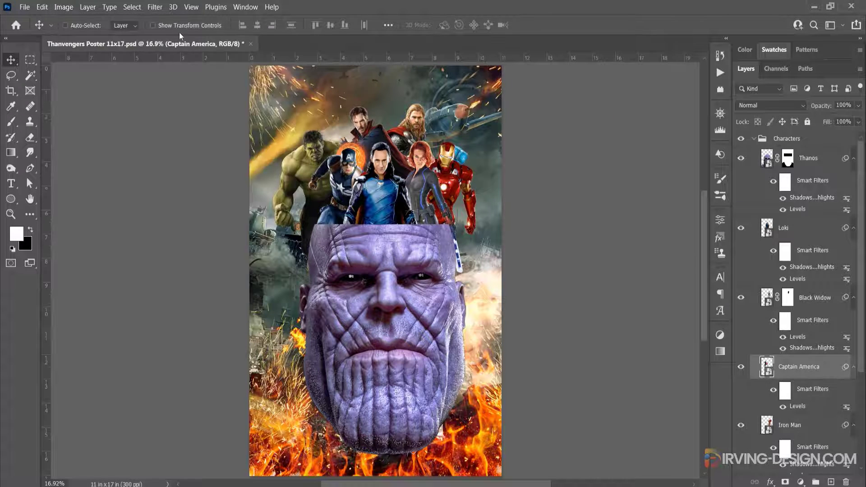
drag(607, 211, 622, 211)
drag(636, 248, 637, 248)
drag(629, 266, 639, 266)
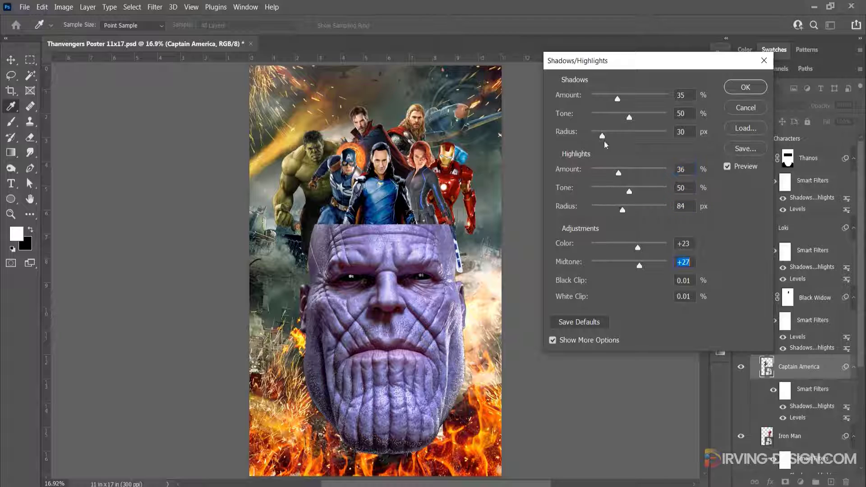
click(727, 167)
drag(602, 136, 645, 136)
click(727, 167)
click(742, 88)
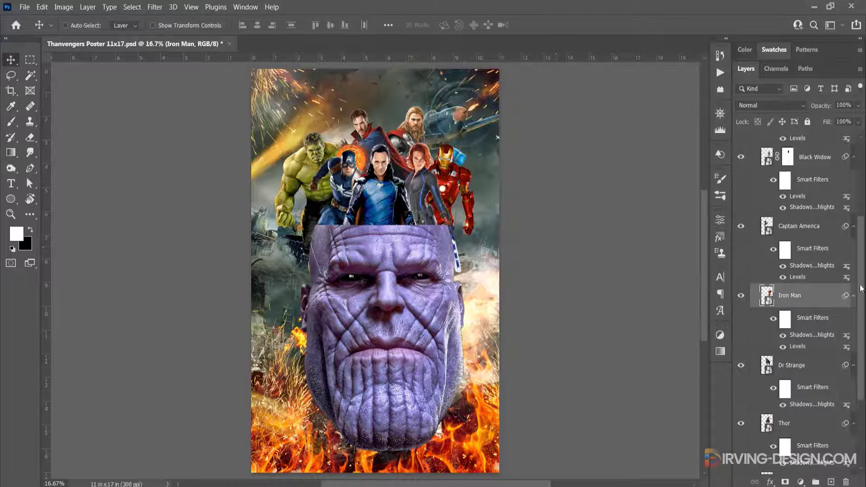
Group the layers from Loki down to Hulk and name the group Main Characters
scroll(819, 215, up, 6)
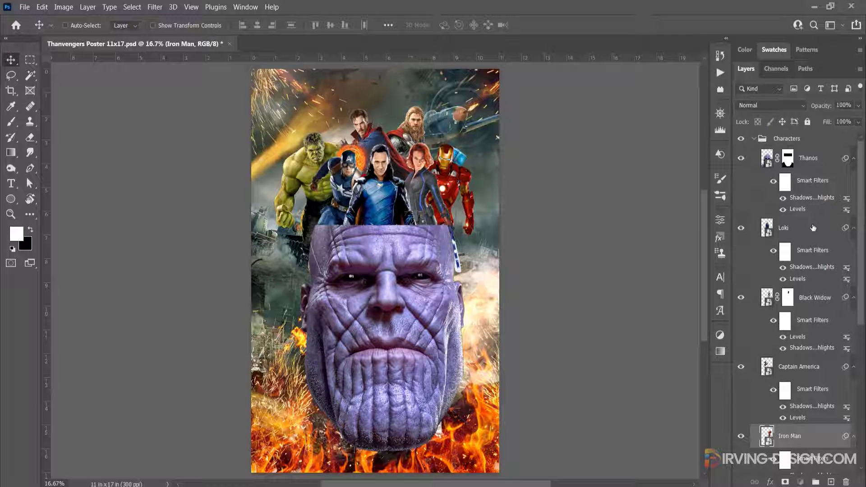
click(813, 227)
drag(861, 215, 864, 356)
shift+click(811, 365)
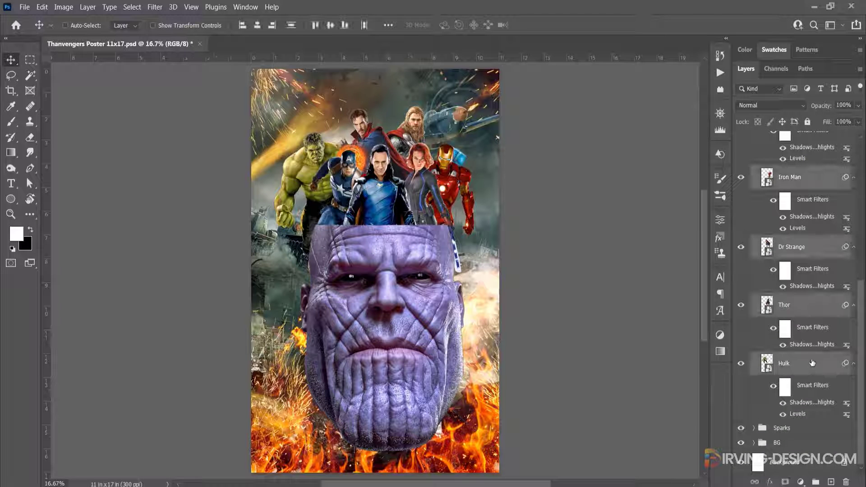
drag(803, 367, 815, 481)
double_click(793, 223)
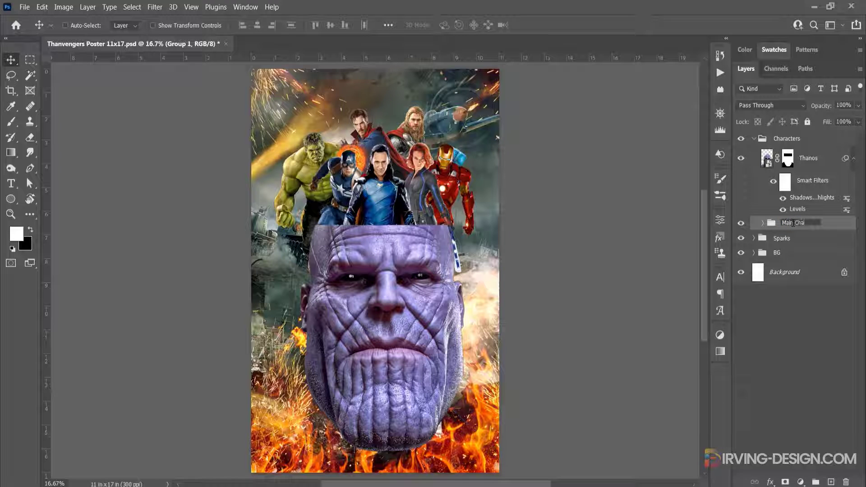
key(Return)
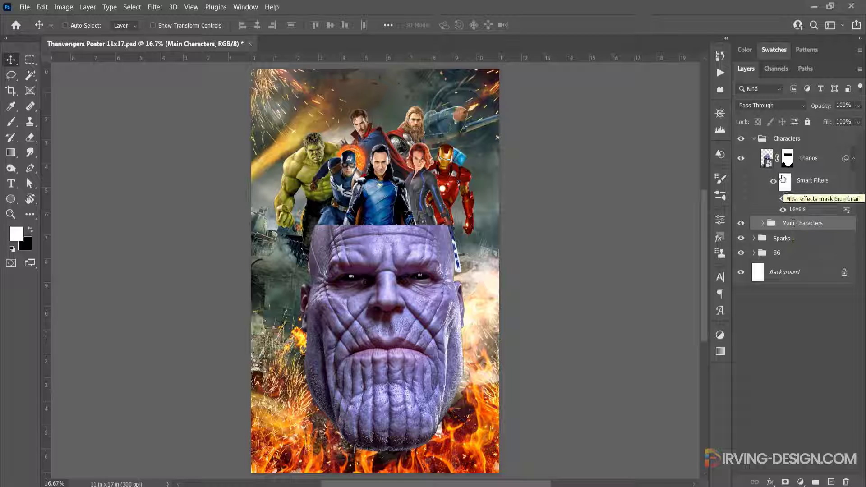
Add an Inner Shadow layer style to the Thanos layer and show its settings
click(823, 159)
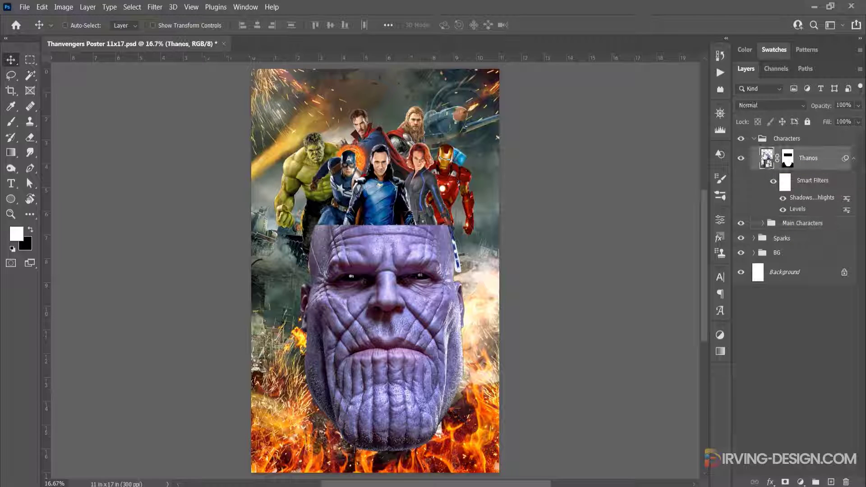
double_click(830, 167)
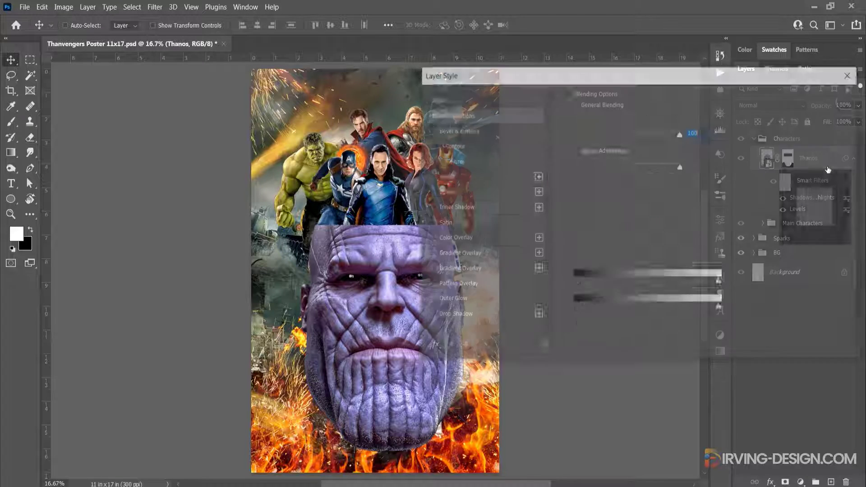
drag(548, 75, 578, 69)
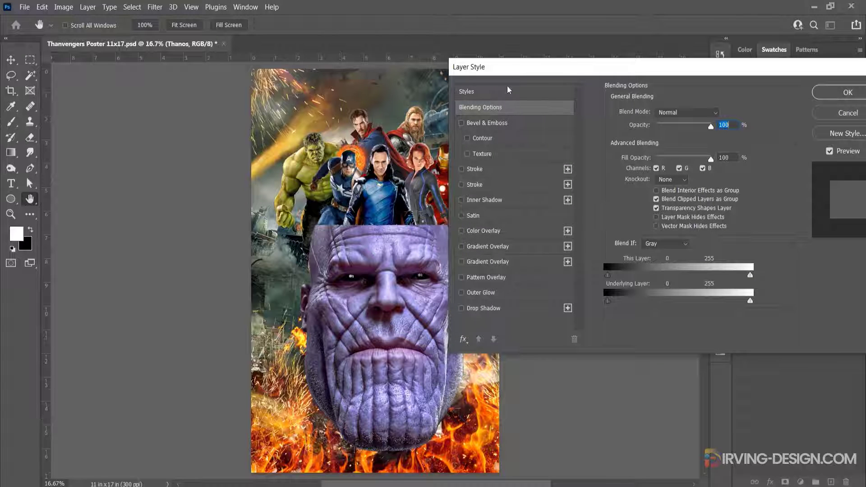
drag(510, 72, 539, 67)
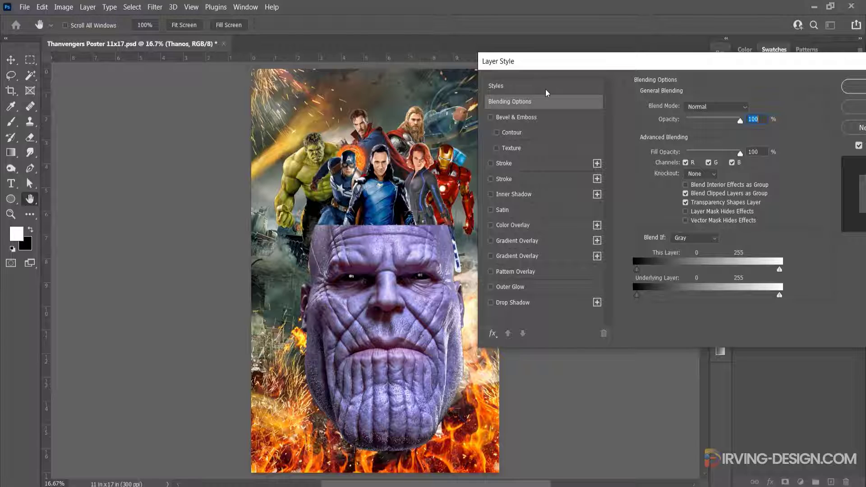
click(491, 193)
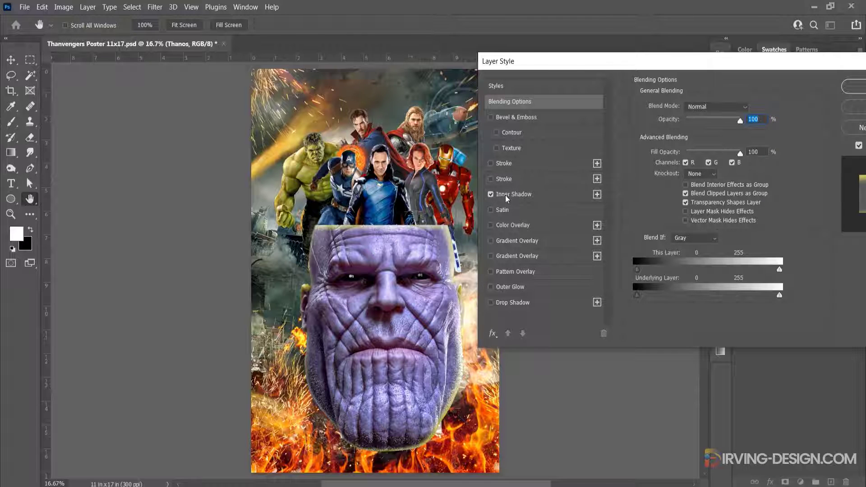
click(516, 196)
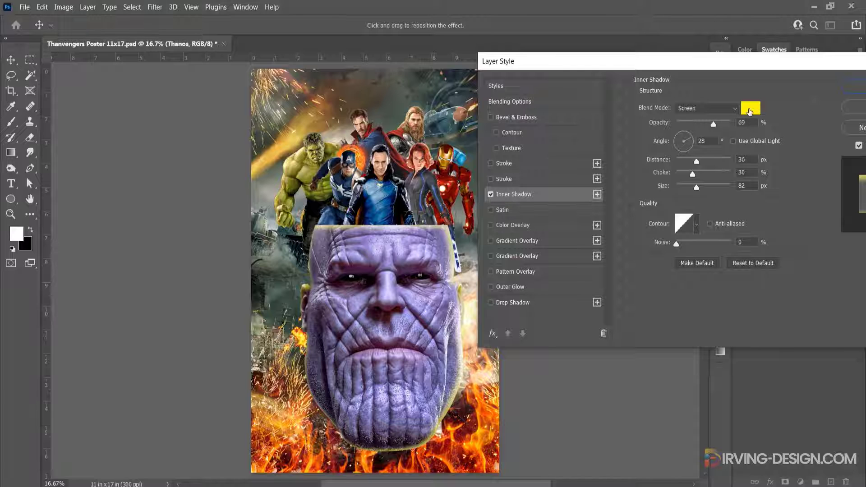
Sample the poster's fire tones for Thanos's inner shadow and set its color to golden yellow #ffc200
click(749, 109)
click(297, 419)
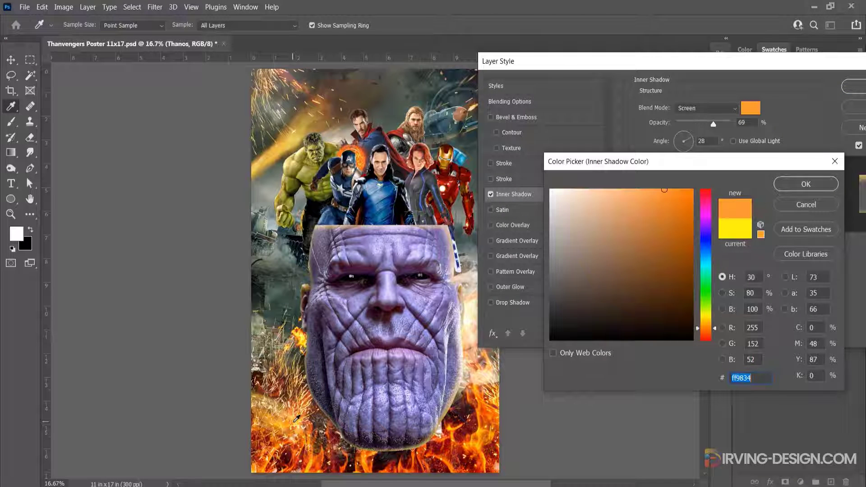
click(279, 423)
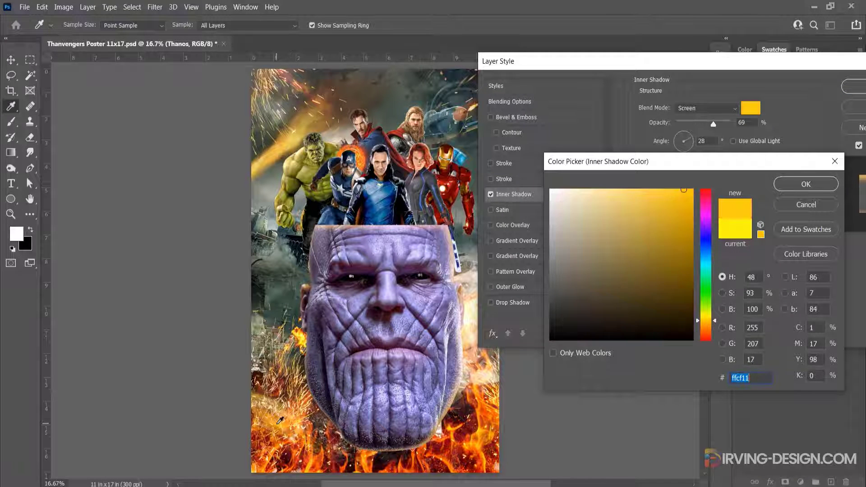
click(278, 145)
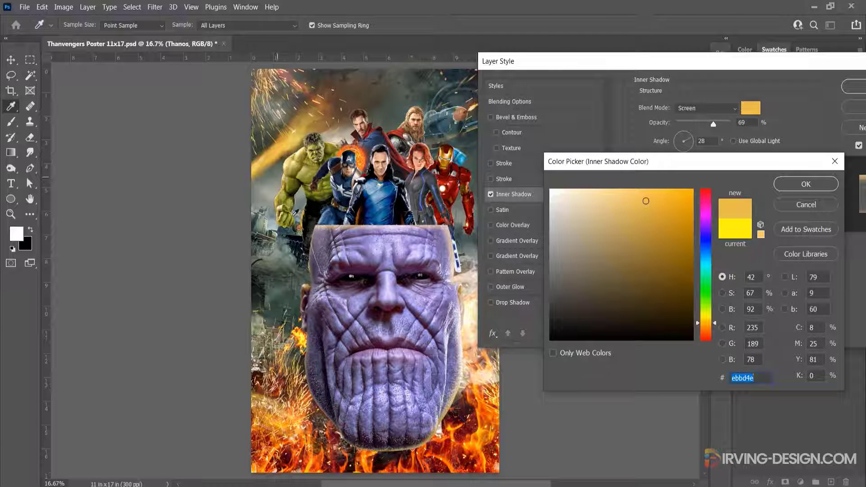
click(362, 458)
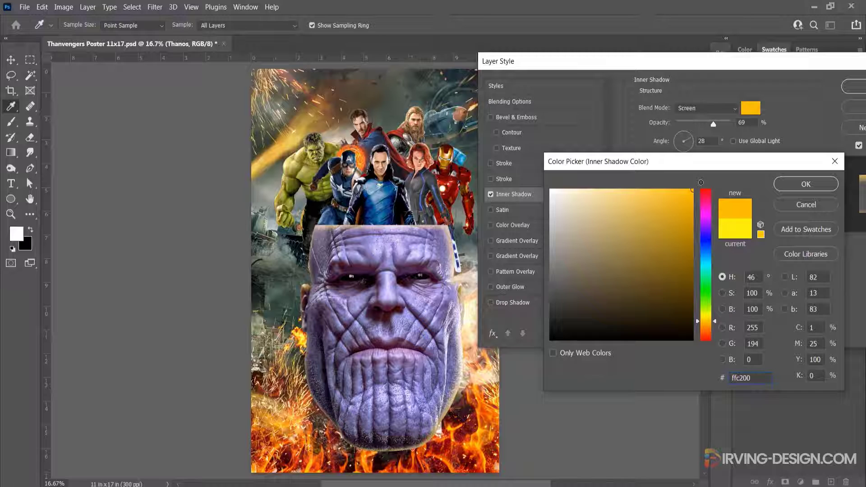
click(805, 184)
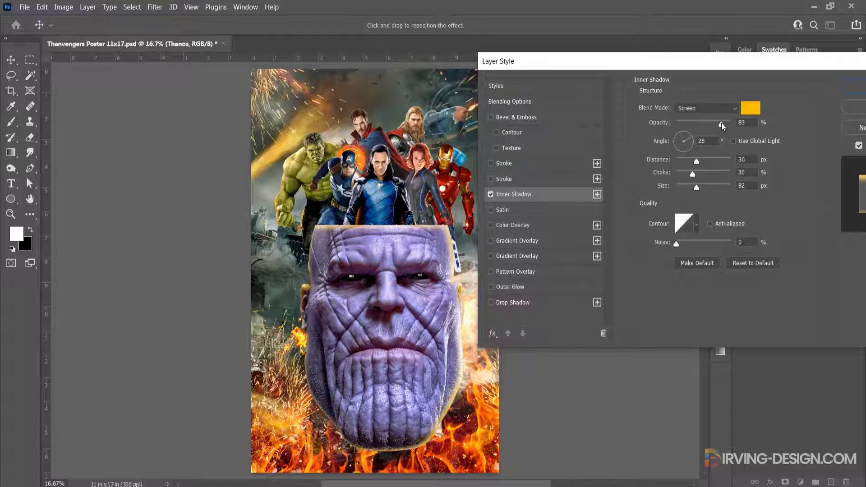
Set Thanos's inner shadow to 92% opacity, 40 px distance and 147 px size
drag(721, 123, 721, 123)
drag(697, 161, 711, 189)
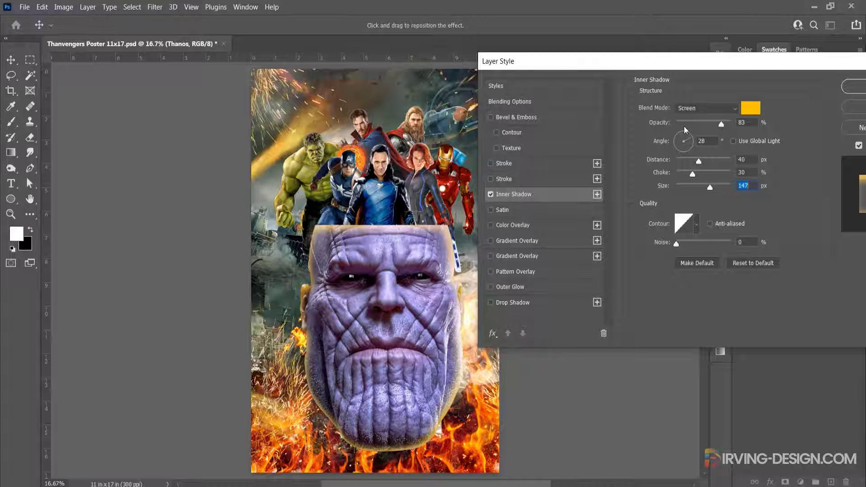
drag(720, 123, 725, 124)
Add a black-to-transparent Gradient Overlay with reduced opacity to Thanos, compare it on and off, and apply the layer style
click(491, 256)
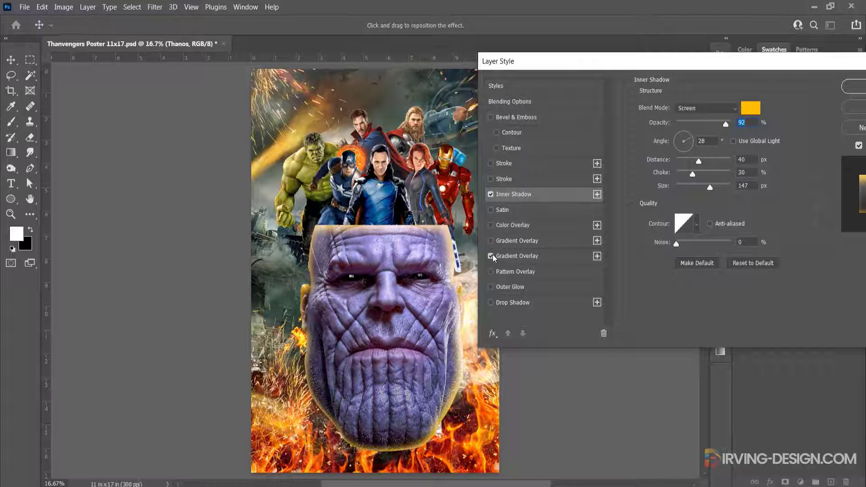
click(517, 256)
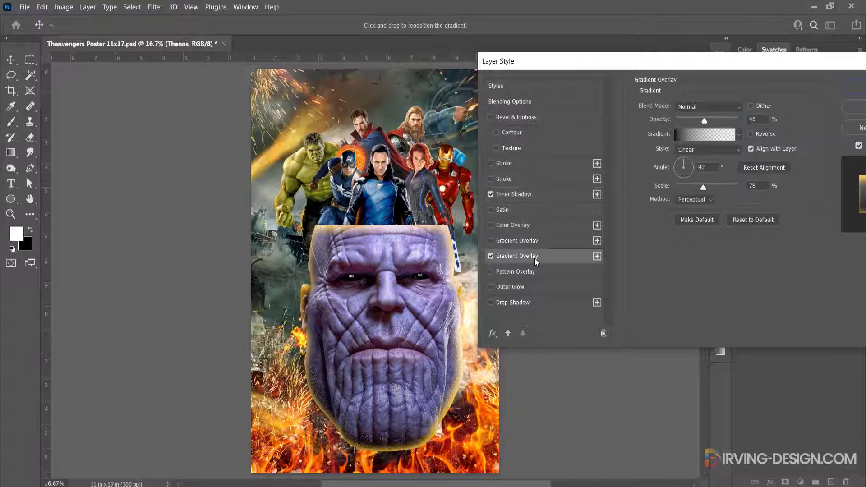
drag(706, 120, 697, 121)
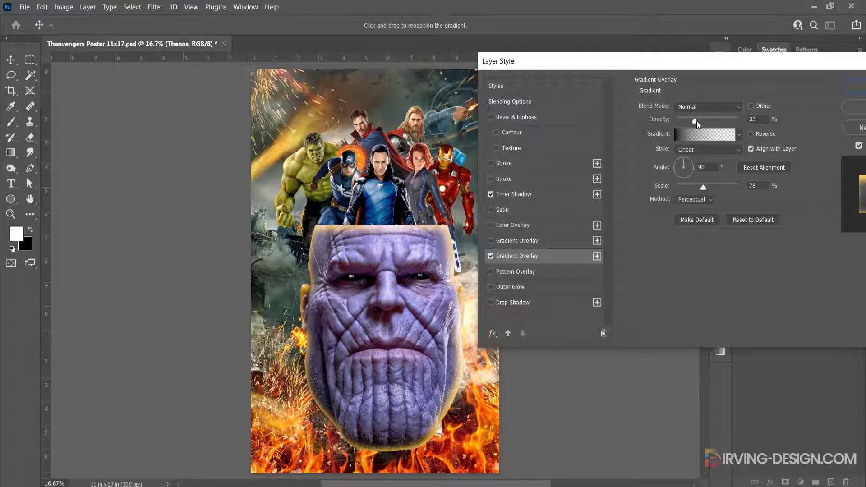
drag(696, 121, 696, 121)
click(491, 257)
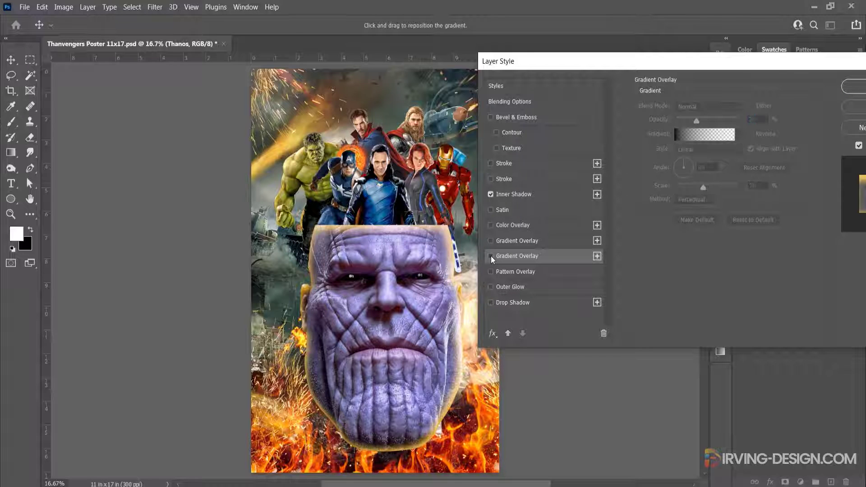
click(491, 258)
drag(750, 66, 696, 67)
click(802, 89)
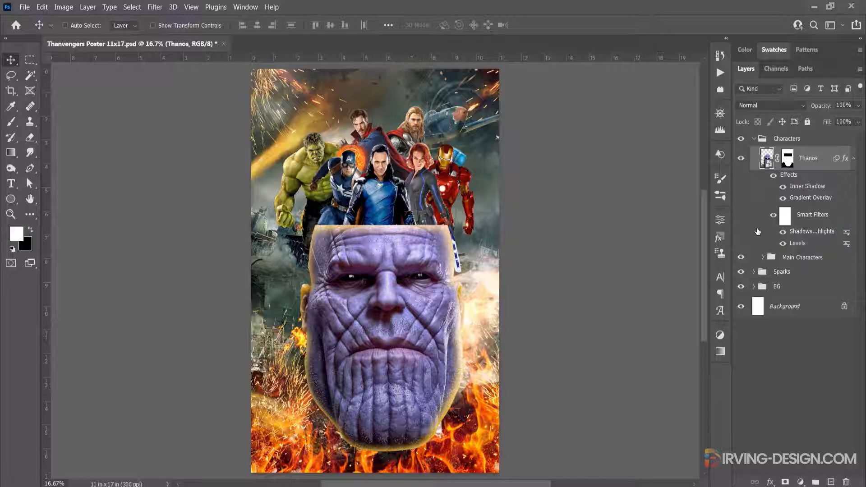
Put the Thanos layer in its own group named Thanos and collapse the group
drag(753, 161, 815, 482)
double_click(799, 154)
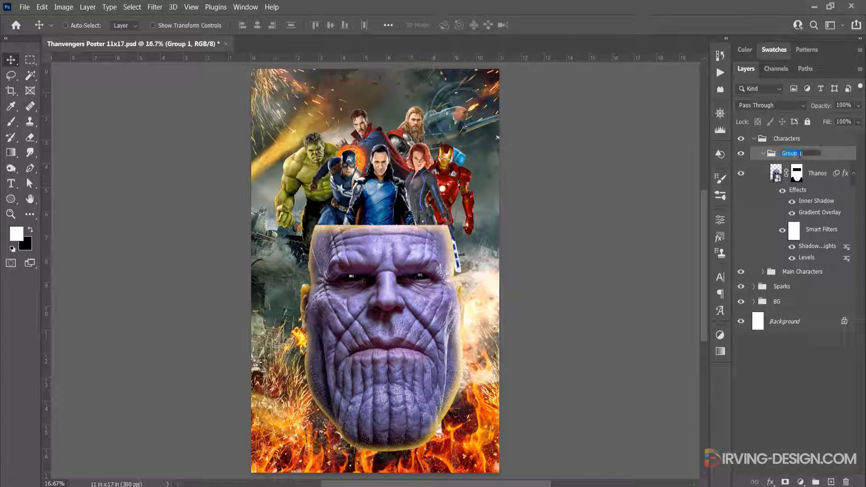
text(Thanos)
key(Return)
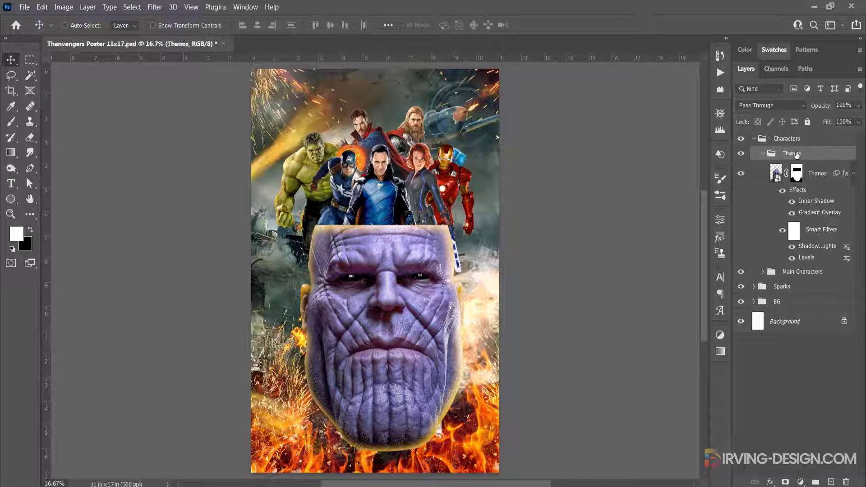
click(763, 153)
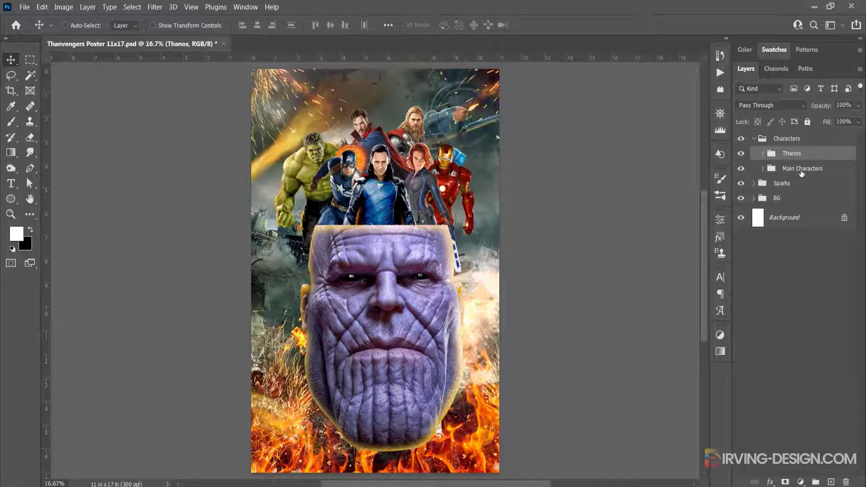
Add an Inner Shadow layer style to the Loki layer in the Main Characters group
click(801, 172)
click(762, 170)
click(760, 195)
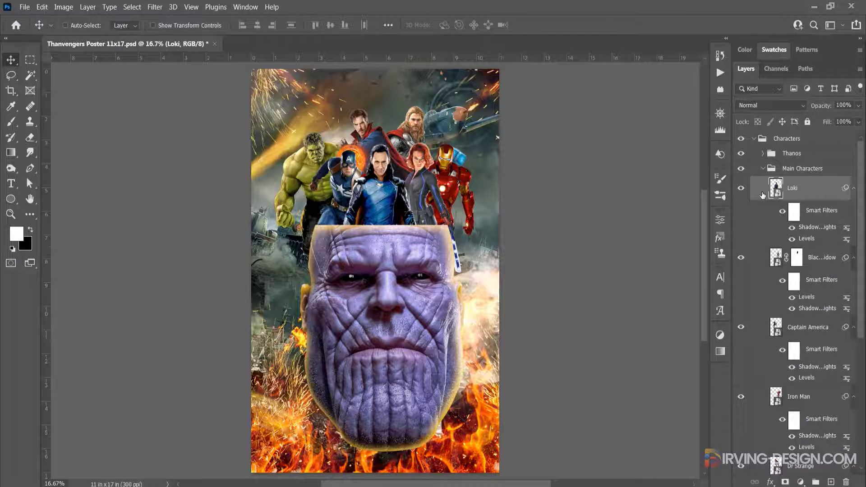
double_click(762, 195)
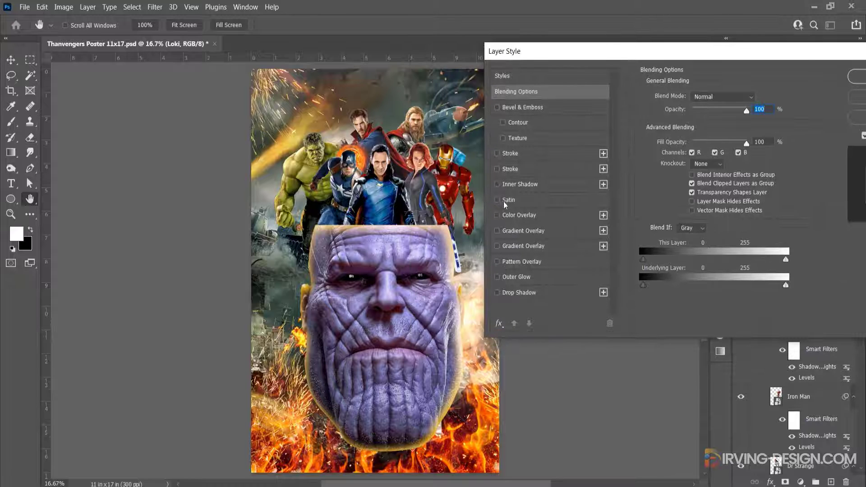
click(497, 185)
click(516, 185)
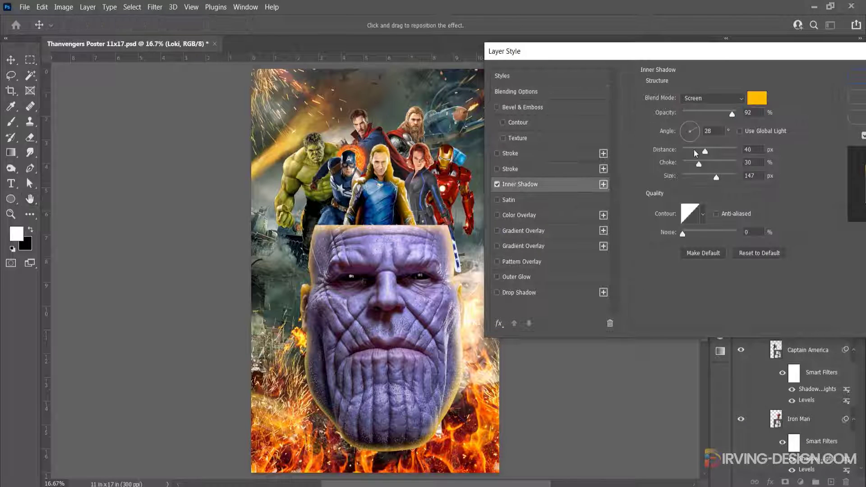
Set Loki's inner shadow to 70% opacity, 16 px distance, 25% choke and 59 px size in pale yellow, and apply the style
drag(709, 150, 698, 179)
drag(731, 114, 722, 119)
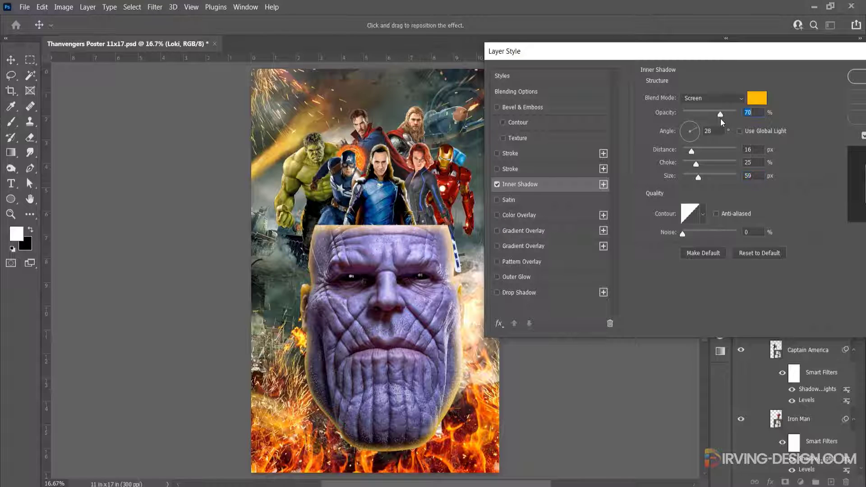
click(756, 98)
click(570, 190)
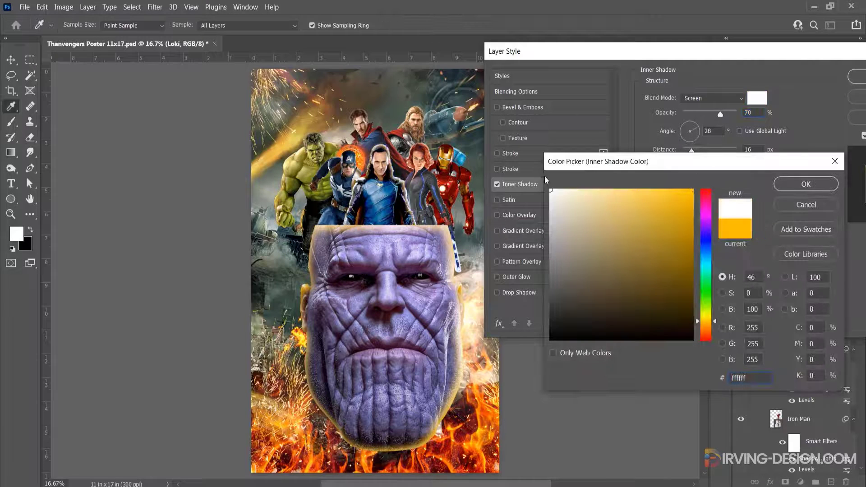
click(605, 188)
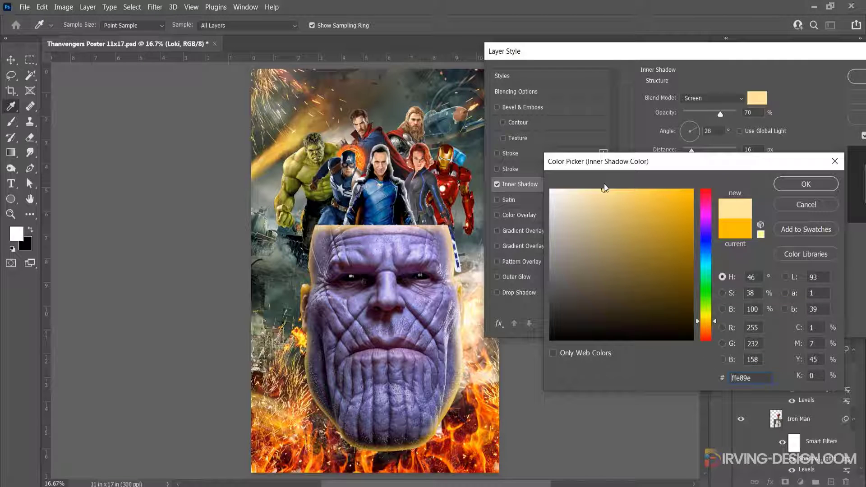
click(612, 186)
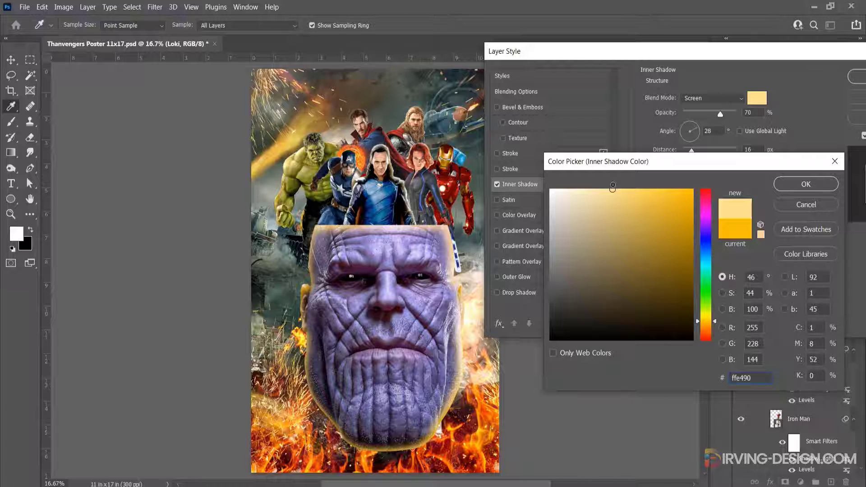
drag(615, 194, 613, 189)
click(780, 186)
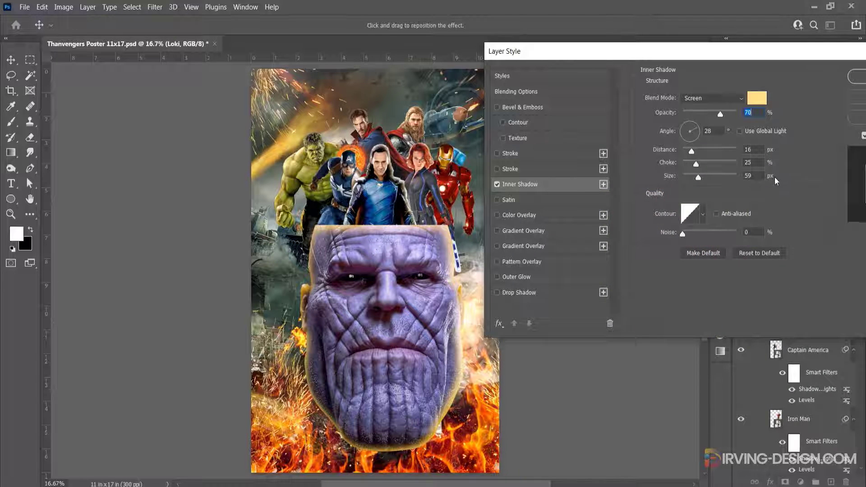
click(498, 246)
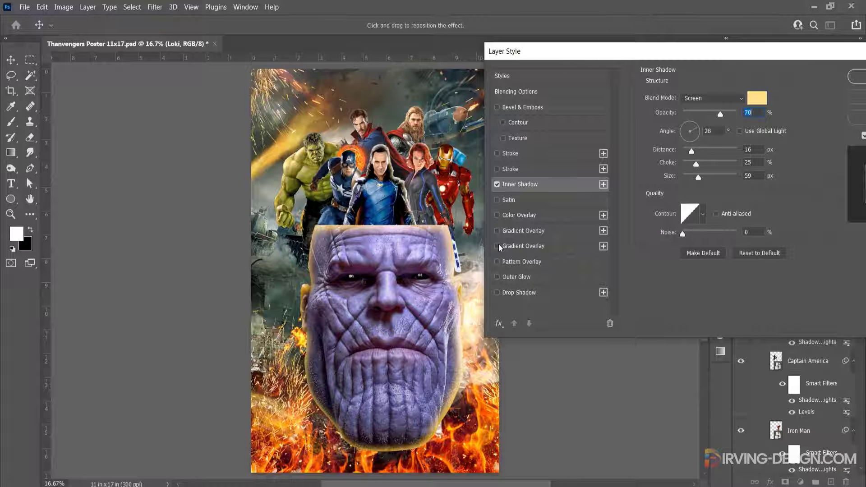
drag(687, 56, 622, 57)
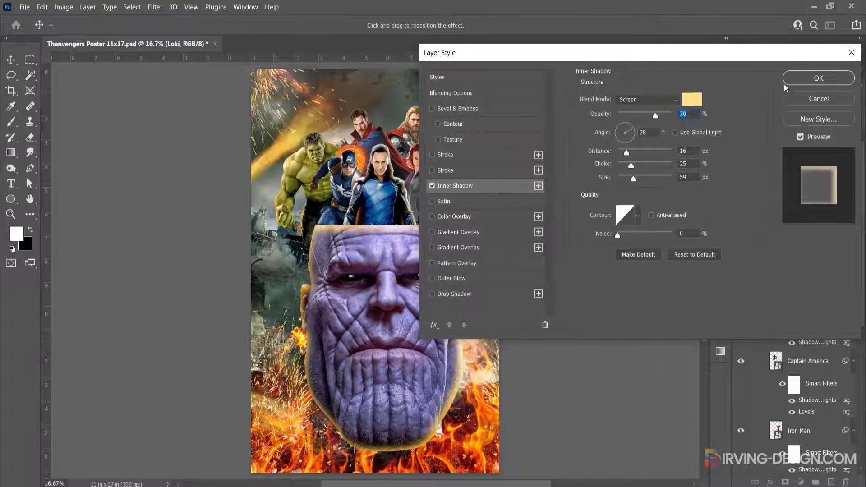
click(808, 82)
Copy Loki's layer style and paste it onto all the other hero layers from Black Widow down to Hulk
right_click(759, 190)
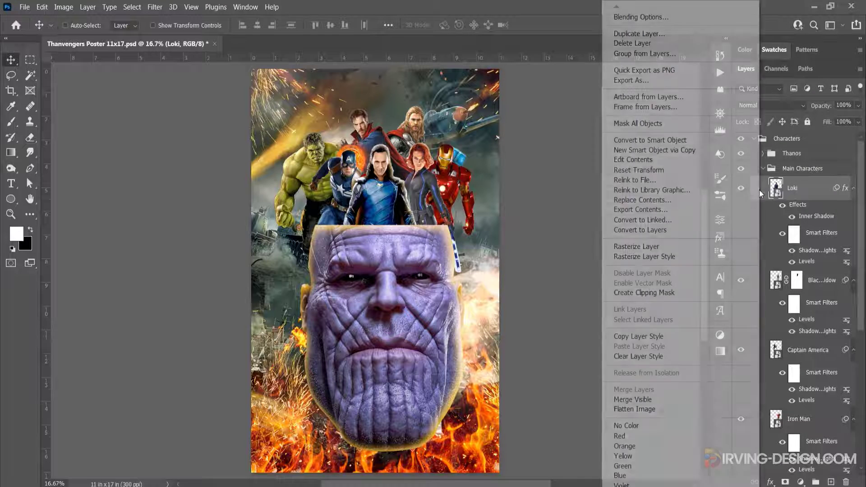
click(646, 336)
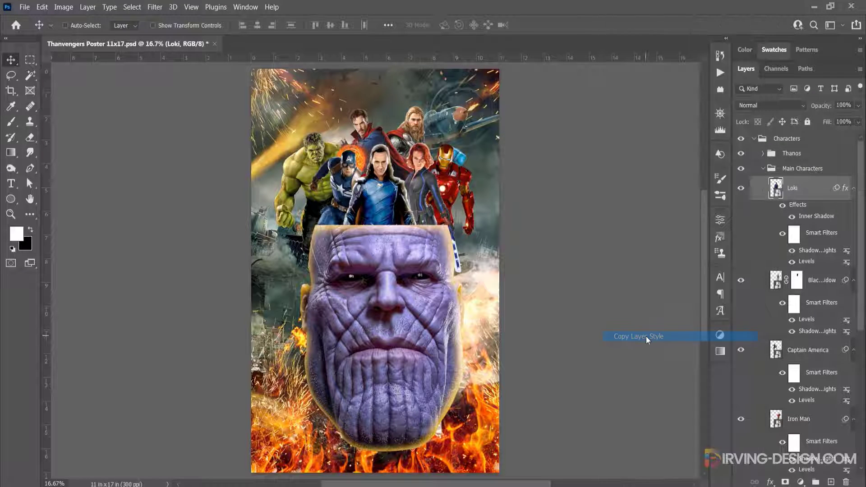
click(761, 280)
scroll(764, 315, down, 9)
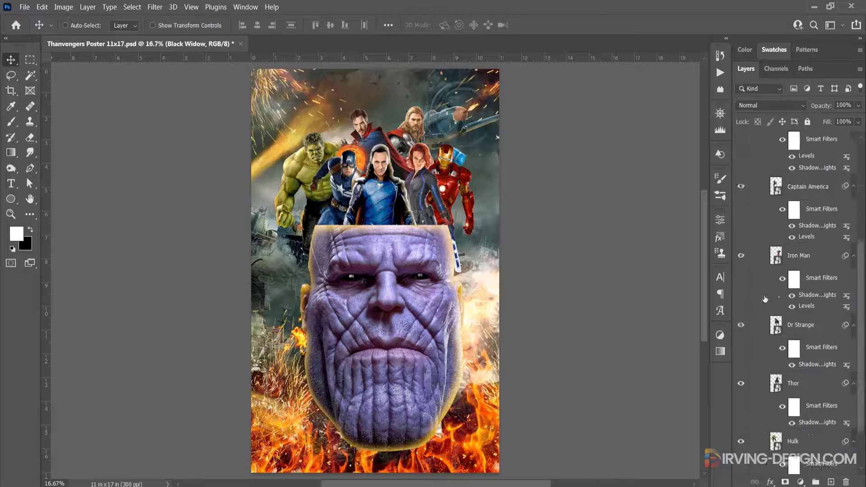
shift+click(763, 366)
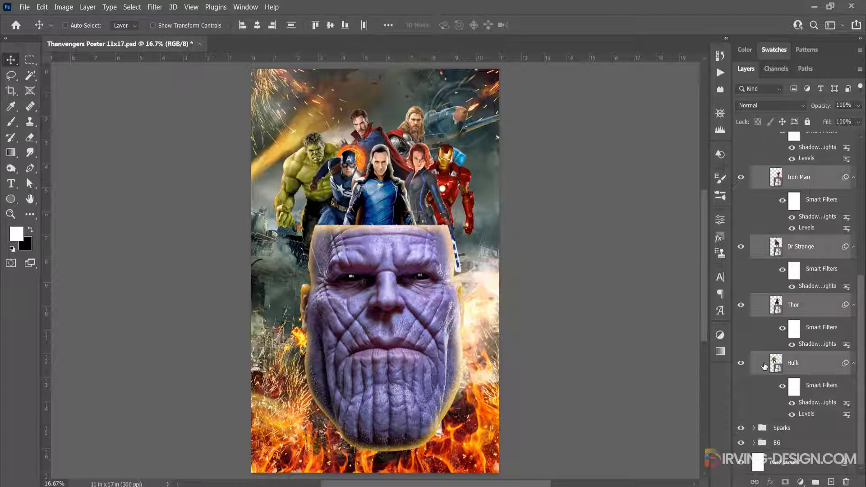
right_click(764, 364)
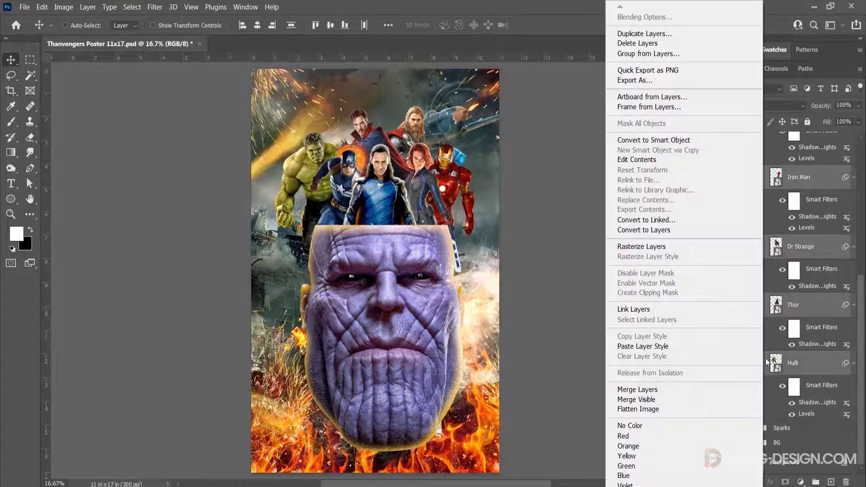
click(683, 351)
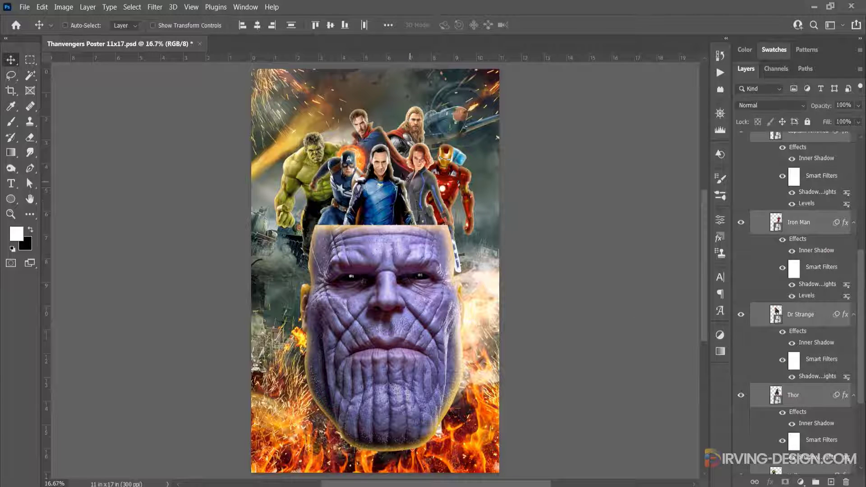
Reduce Black Widow's inner shadow to 9 px distance and 24 px size and apply it
key(ctrl)
ctrl+click(421, 186)
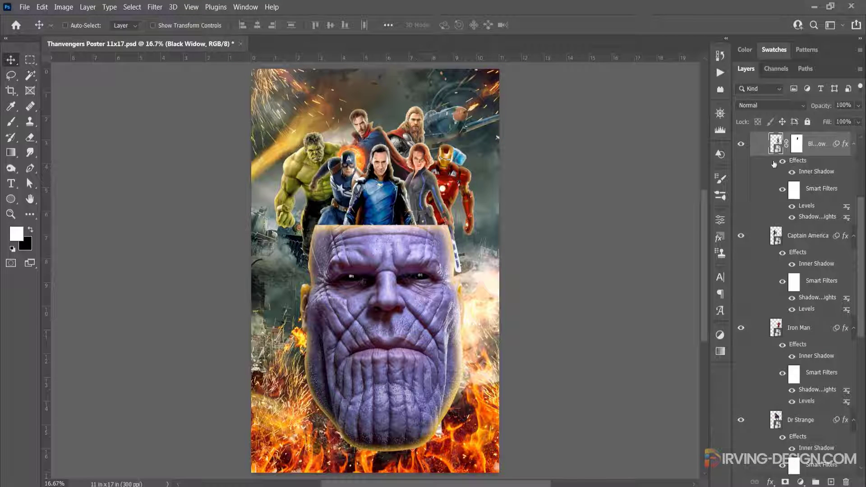
double_click(803, 179)
drag(546, 76, 631, 55)
click(571, 186)
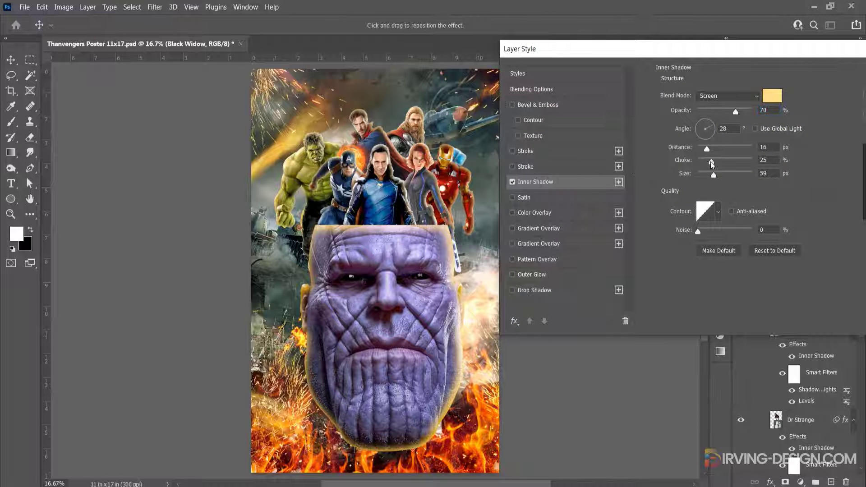
drag(706, 149, 707, 176)
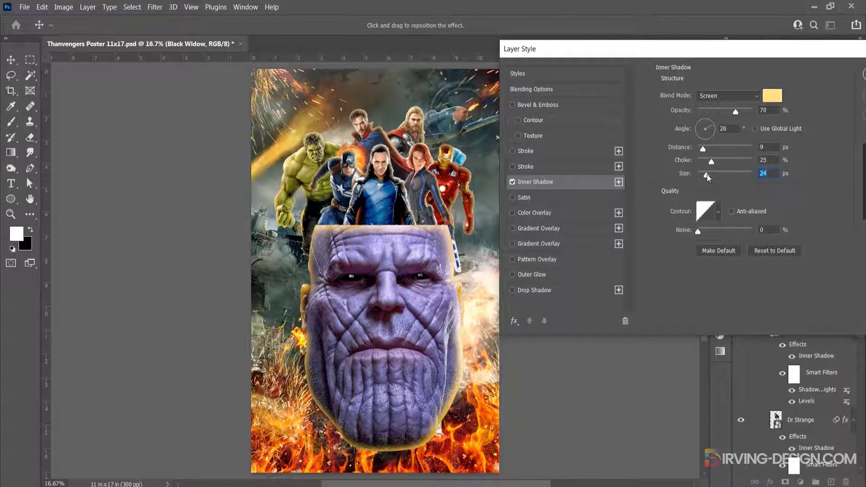
drag(725, 49, 684, 61)
click(855, 86)
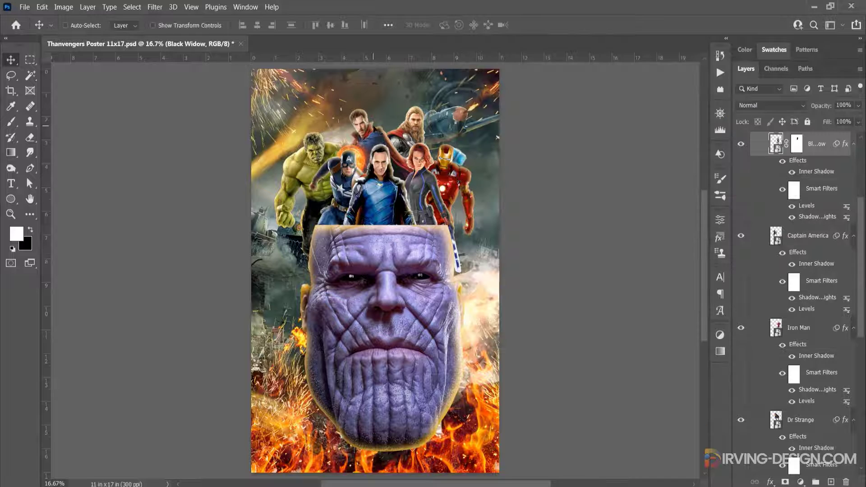
Reduce Dr Strange's inner shadow to 32 px size with a slightly shorter distance and apply it
ctrl+click(374, 129)
double_click(816, 435)
drag(479, 60, 539, 66)
drag(694, 195, 689, 197)
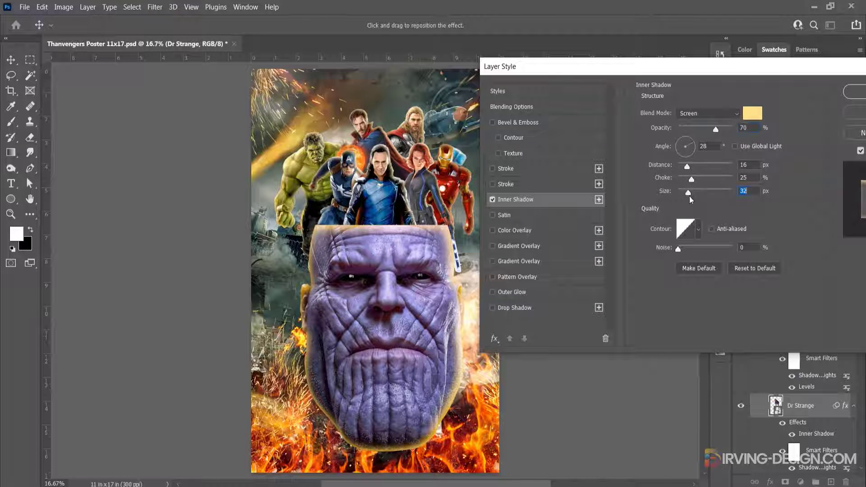
drag(686, 166, 685, 166)
key(Return)
Reduce the size of Iron Man's inner shadow, compare the effect on and off, and apply the style
double_click(762, 316)
drag(473, 66, 549, 66)
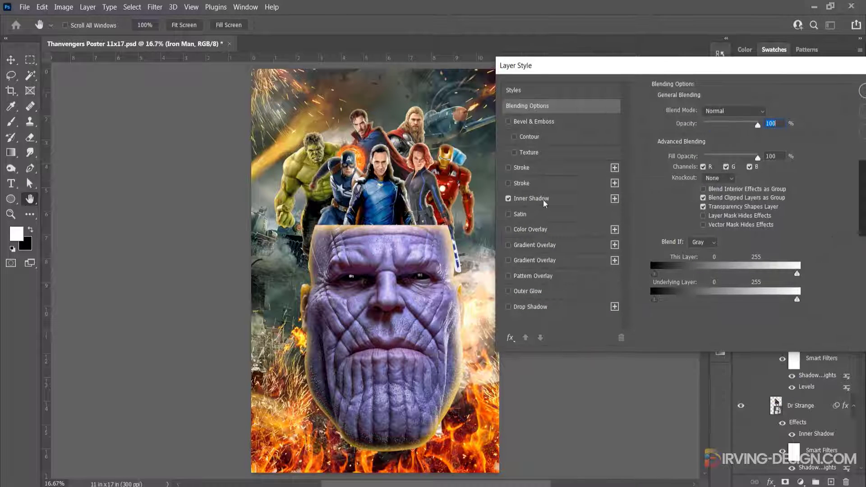
click(531, 198)
drag(708, 168, 709, 168)
drag(713, 192, 704, 179)
click(509, 199)
drag(526, 66, 482, 72)
click(829, 105)
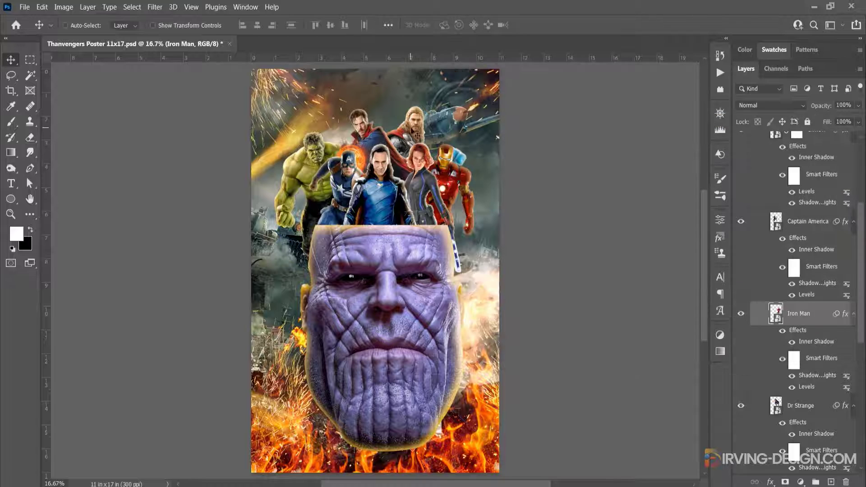
Fine-tune the distance and size of Hulk's inner shadow and apply the style
ctrl+click(313, 158)
double_click(816, 422)
drag(539, 72, 619, 79)
drag(703, 174, 702, 174)
drag(709, 200, 710, 201)
key(Return)
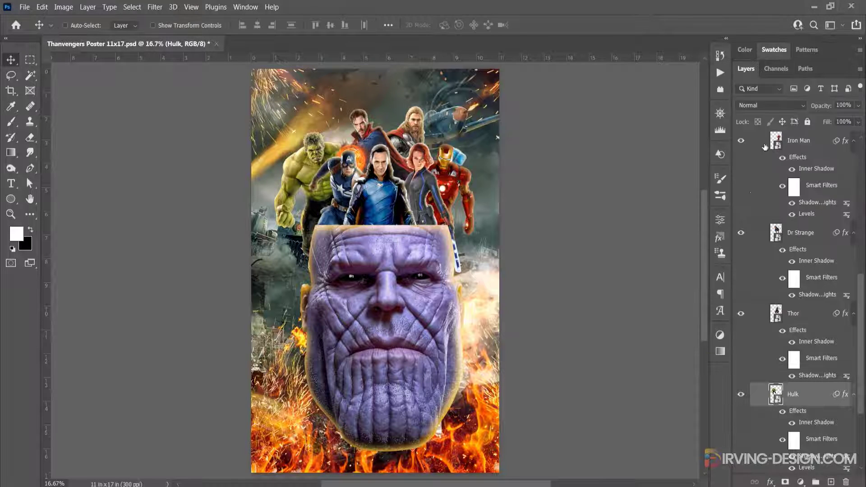
Collapse the Main Characters group and add a new empty layer above the Thanos group
scroll(767, 245, up, 8)
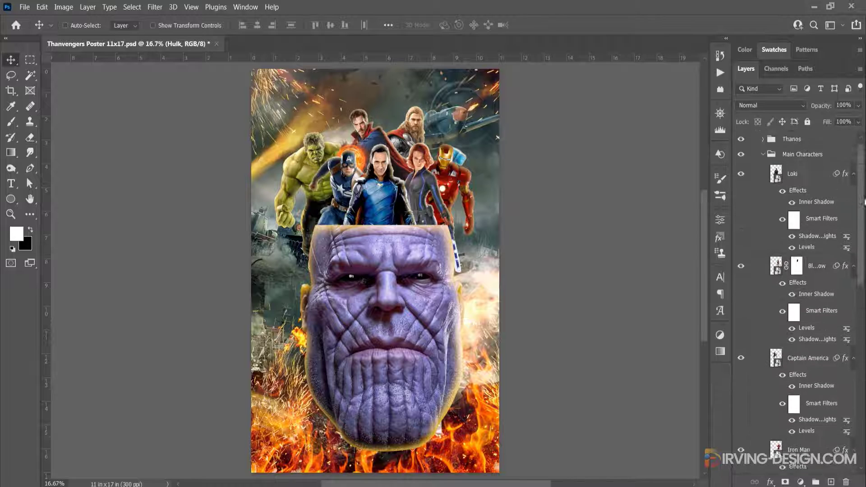
click(762, 169)
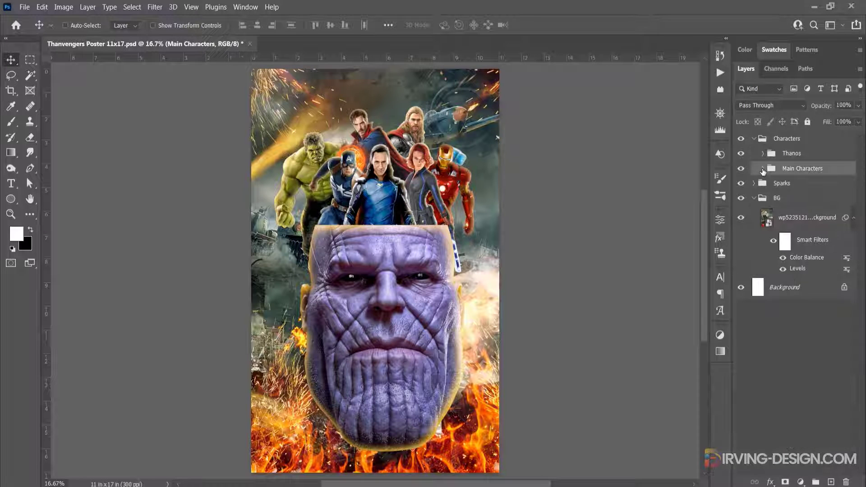
click(800, 154)
click(831, 481)
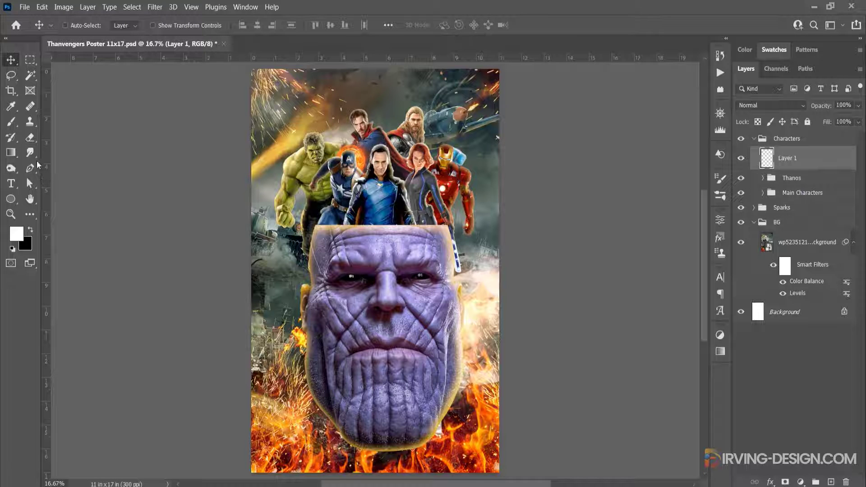
Paint an orange glow over Thanos's lower-left jaw with a soft brush about 2230 px wide, using Linear Dodge (Add) layer blending
click(12, 121)
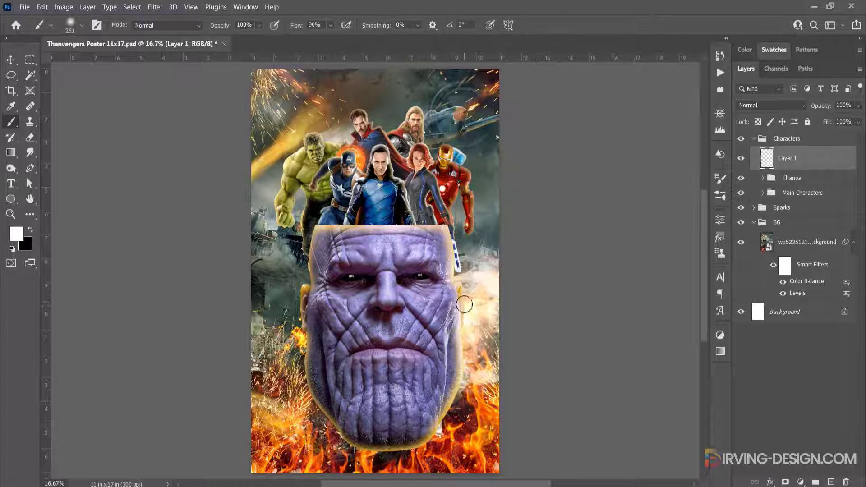
mouse_move(446, 305)
mouse_down()
mouse_move(494, 290)
mouse_move(513, 268)
mouse_up()
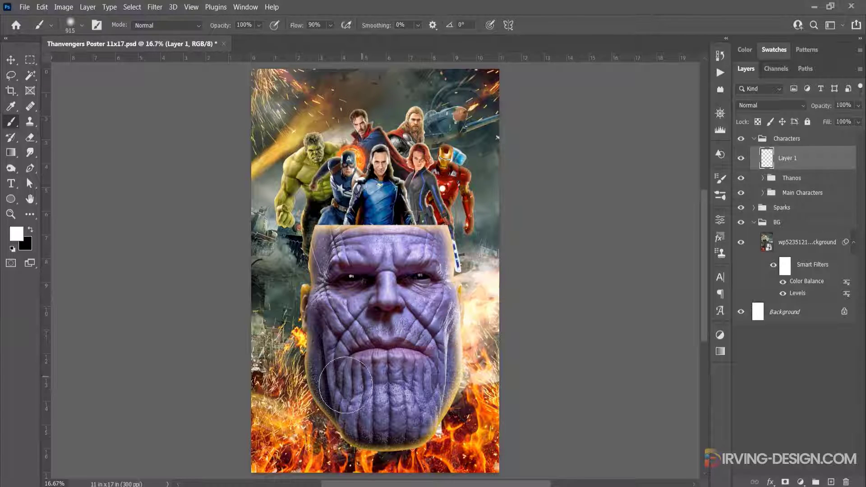
alt+click(277, 418)
mouse_move(277, 417)
mouse_down()
mouse_move(322, 415)
mouse_move(369, 394)
mouse_move(362, 386)
mouse_up()
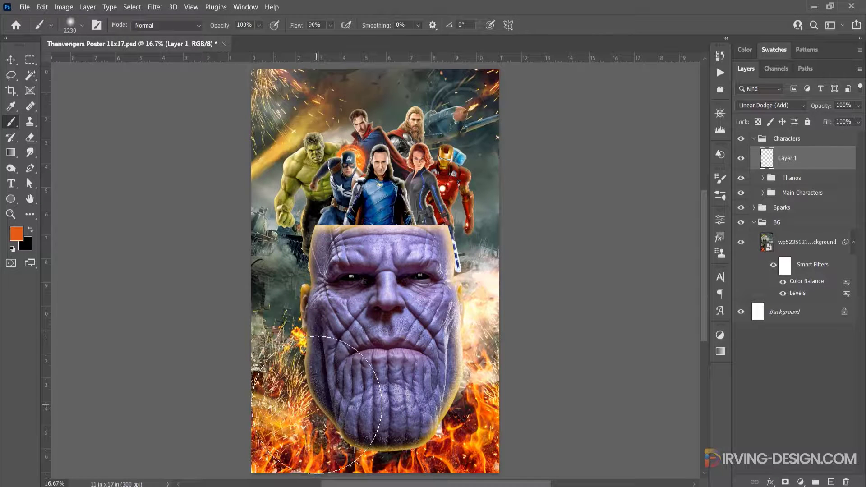
click(317, 405)
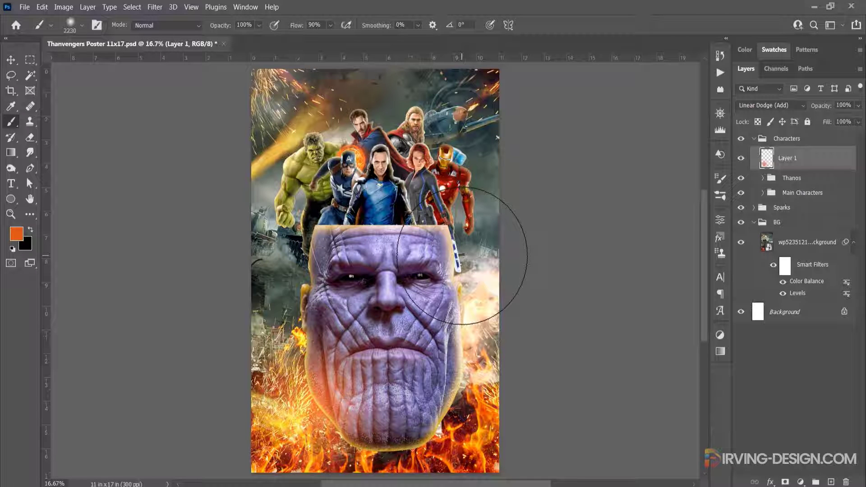
Try painting extra orange glow over the right side of Thanos's head and undo it
drag(462, 255, 463, 247)
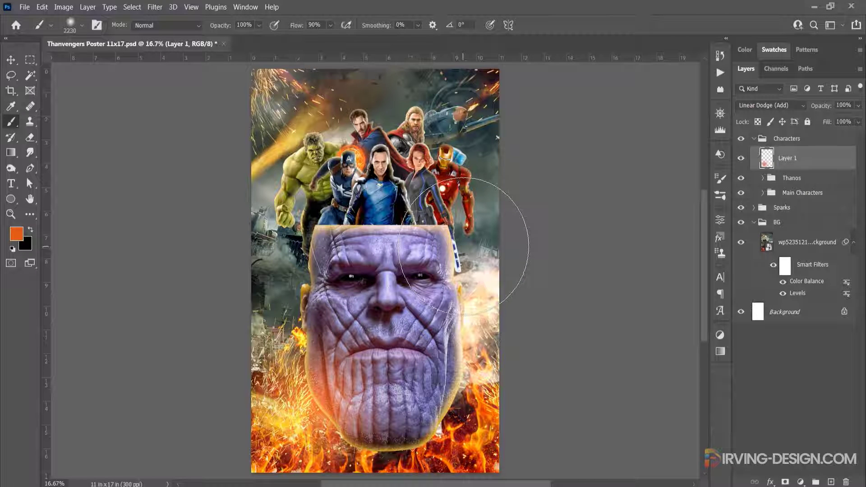
click(464, 249)
key(ctrl+z)
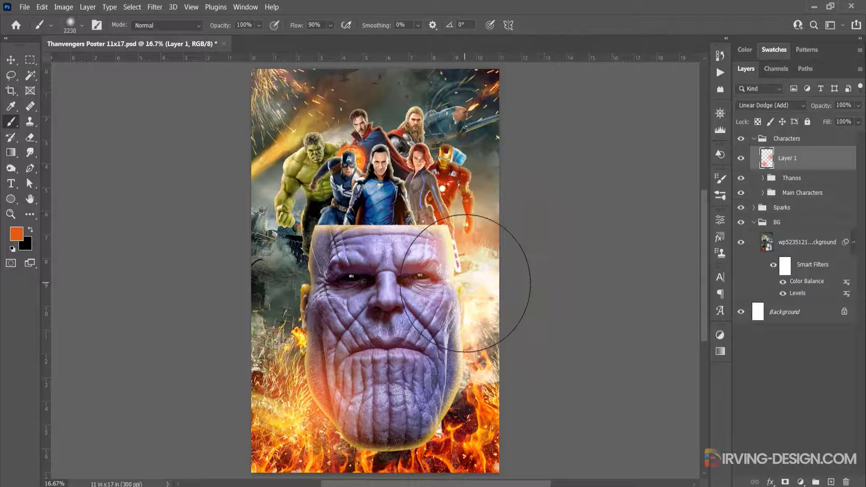
alt+right_click(458, 290)
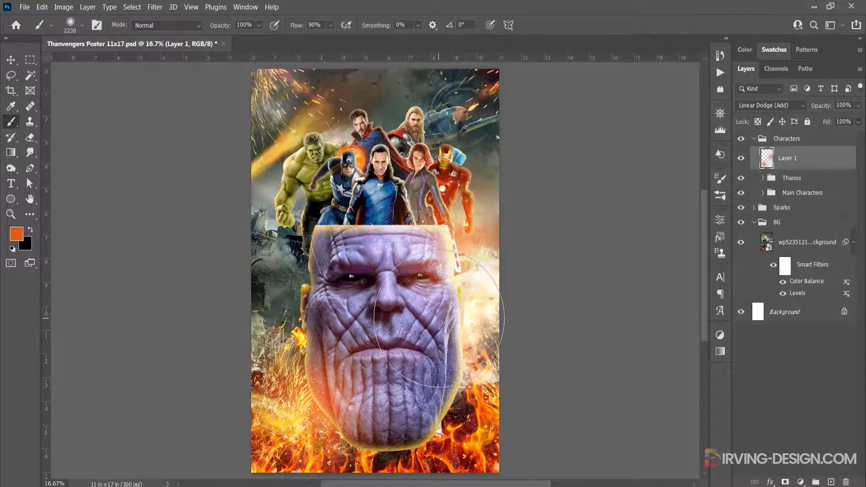
key(ctrl+z)
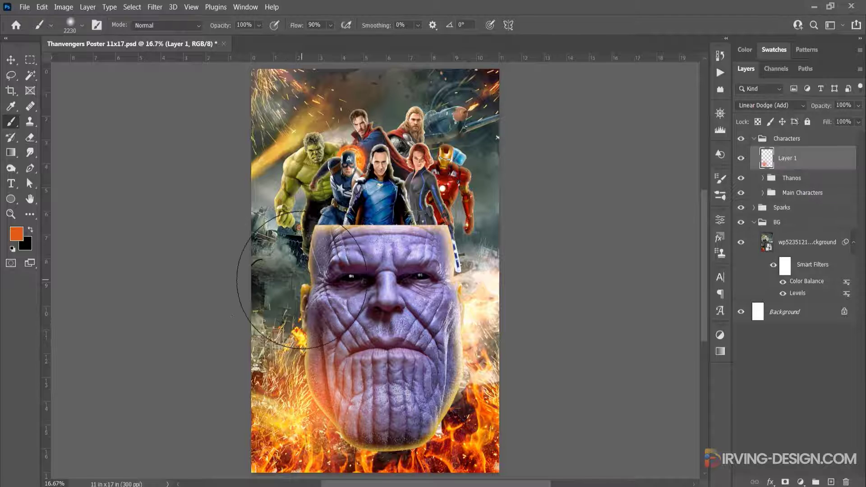
alt+right_click(302, 280)
drag(302, 280, 293, 295)
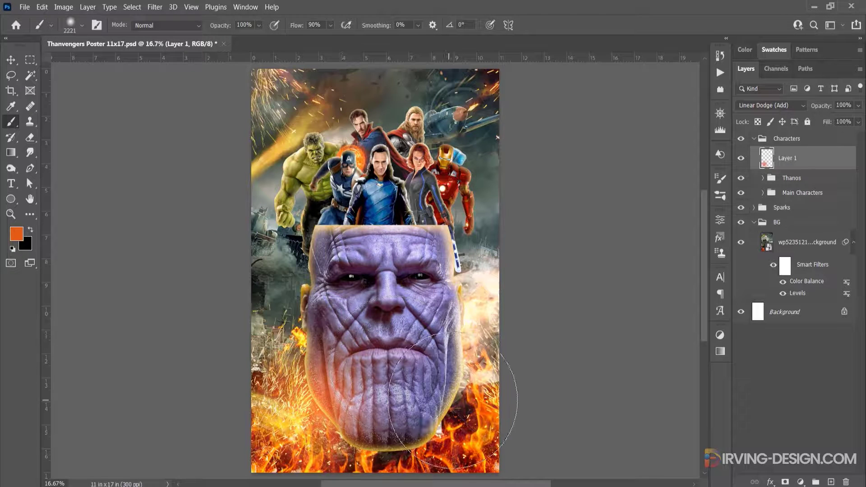
Duplicate the glow layer twice, placing one copy over Thanos's right jaw and the other over the upper-left side of his head
key(v)
drag(310, 416, 471, 370)
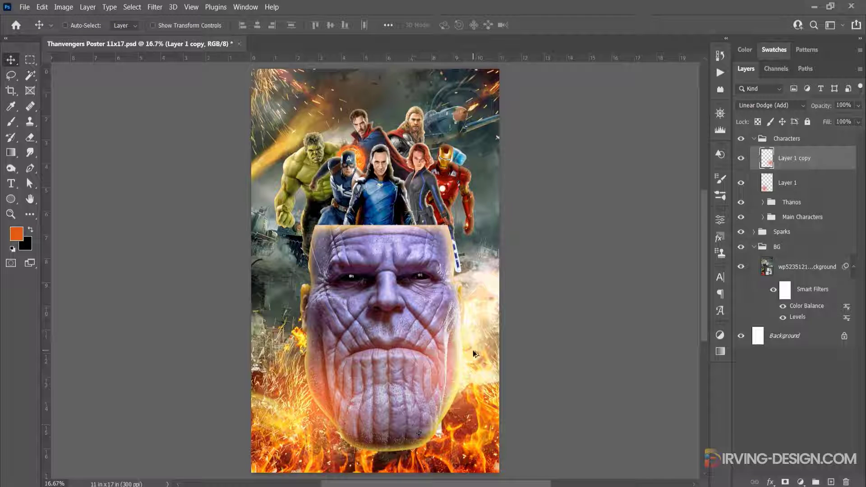
drag(471, 353, 316, 248)
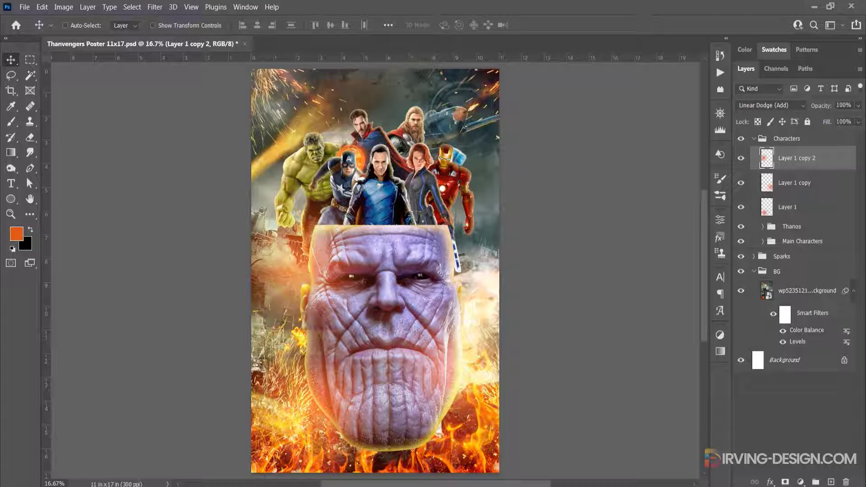
Set the opacity of the upper-left glow copy to 60%
click(826, 106)
text(60)
key(Return)
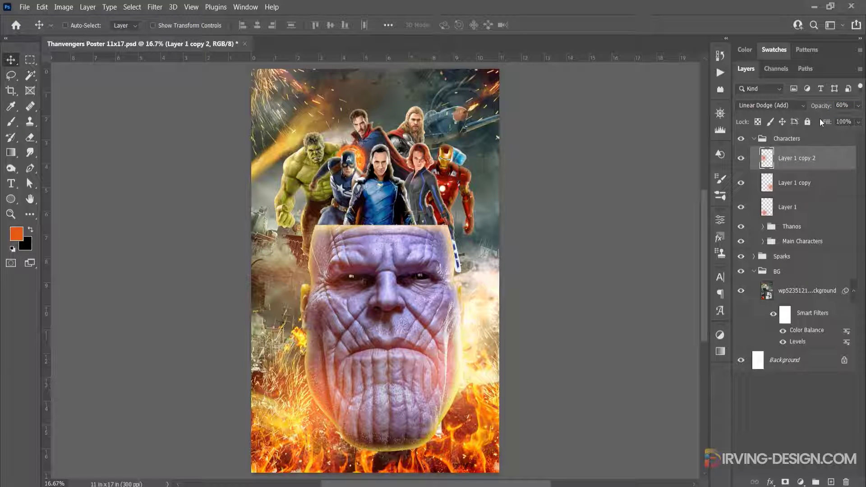
Group the three orange glow layers inside the Characters group and name the new group Lights
shift+click(807, 208)
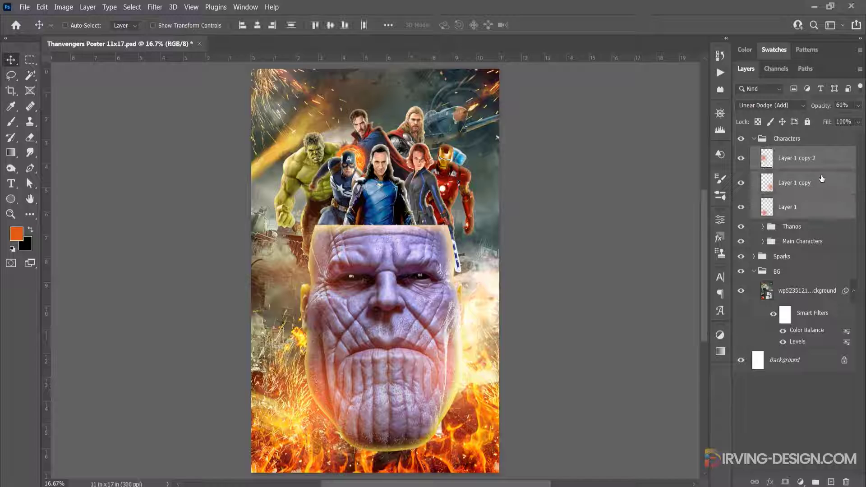
drag(821, 178, 815, 482)
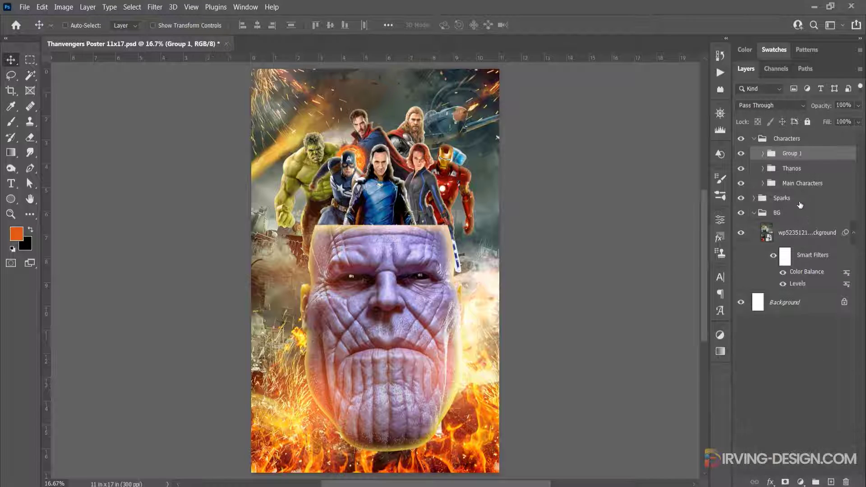
double_click(791, 154)
text(Lights)
key(Return)
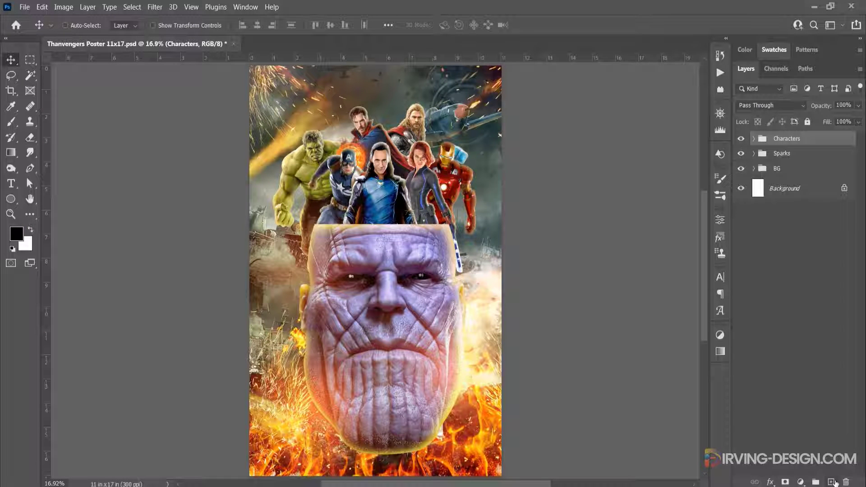
Add a new layer above the Characters group and fill it with black-and-white rendered Clouds
click(831, 482)
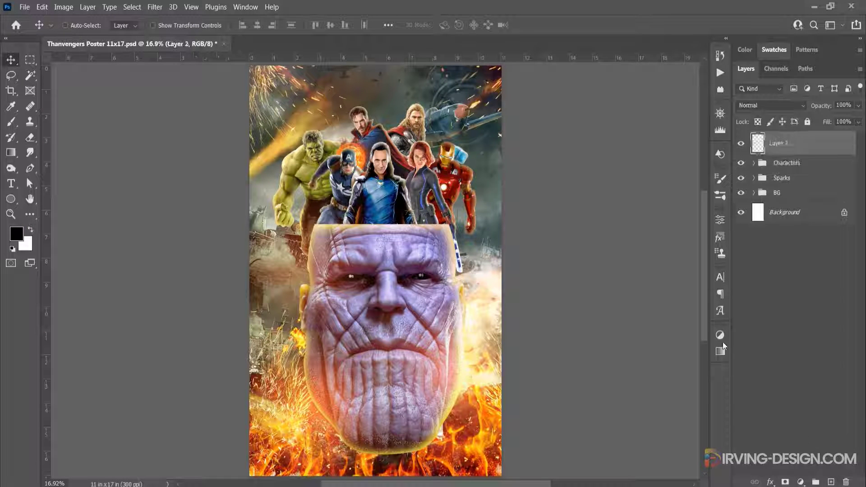
click(156, 8)
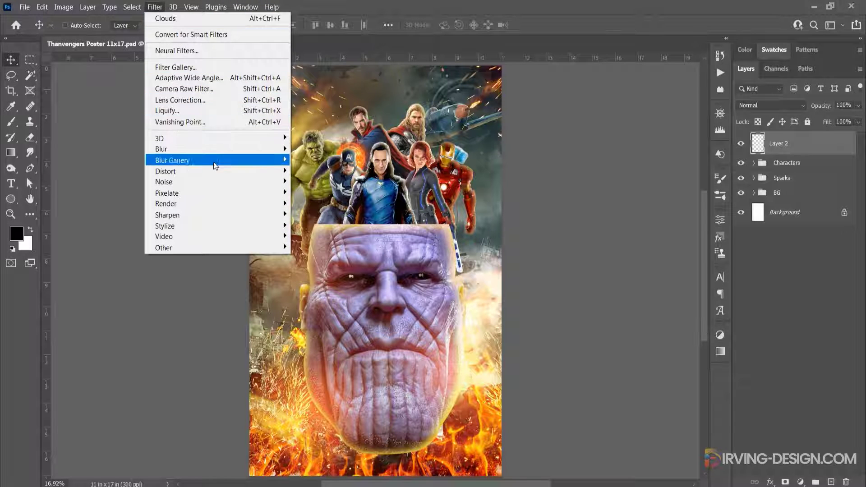
click(313, 246)
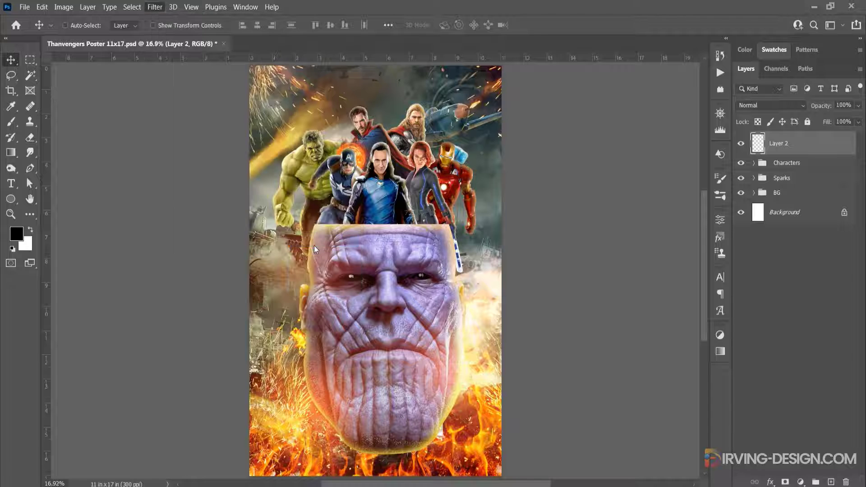
Enlarge the clouds layer beyond the poster edges so its texture becomes coarser
scroll(364, 255, down, 3)
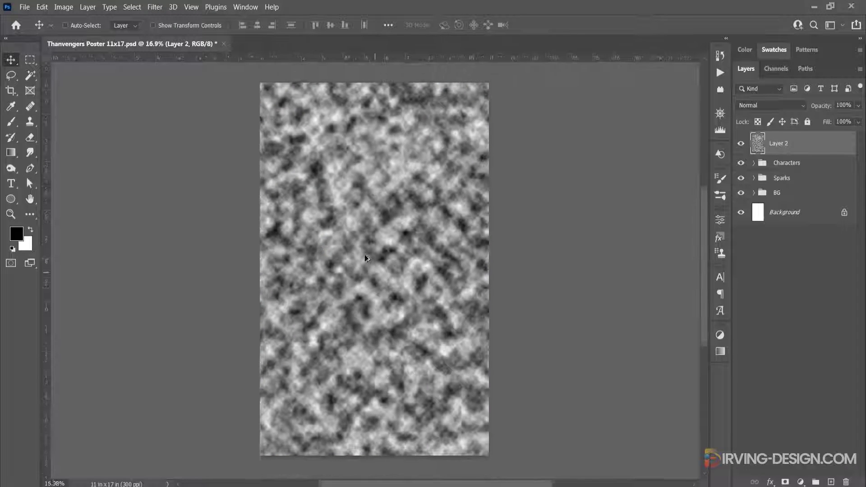
key(ctrl+t)
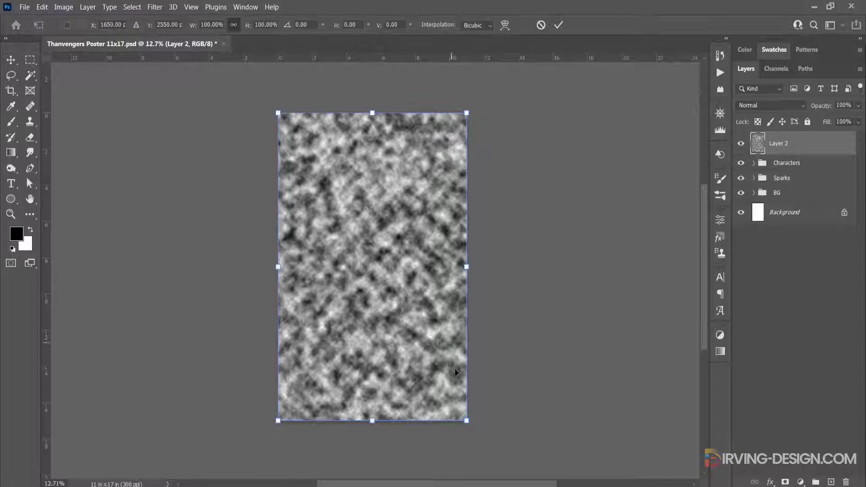
drag(467, 422, 556, 445)
click(558, 25)
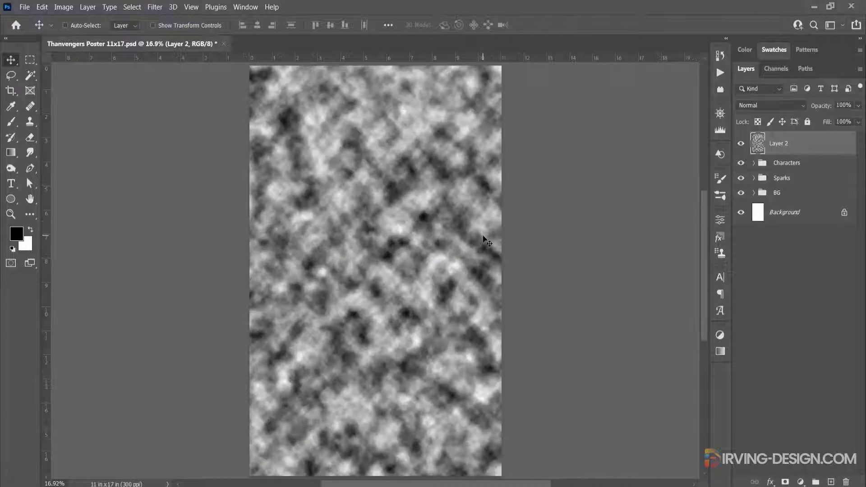
Blend the clouds layer as fog using Screen mode at 38% opacity
click(795, 106)
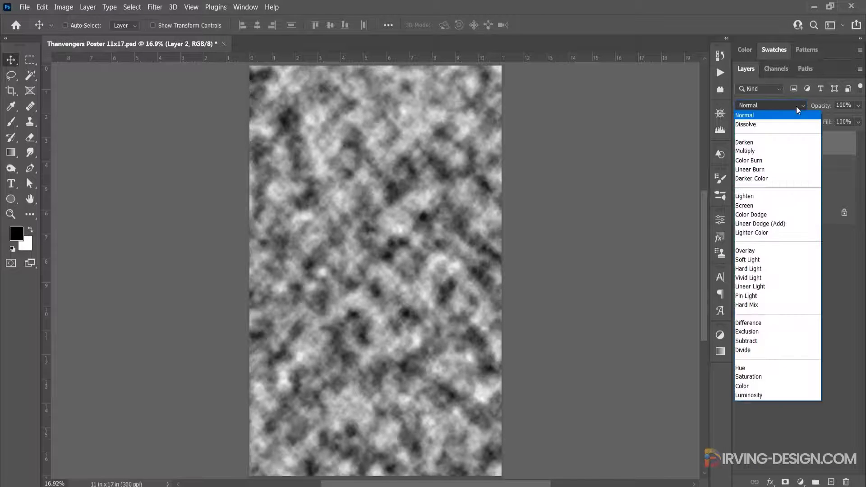
click(772, 207)
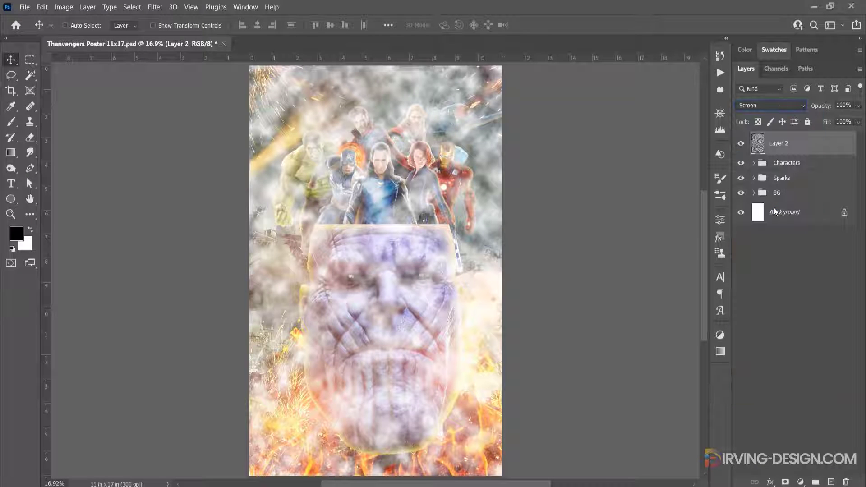
click(857, 107)
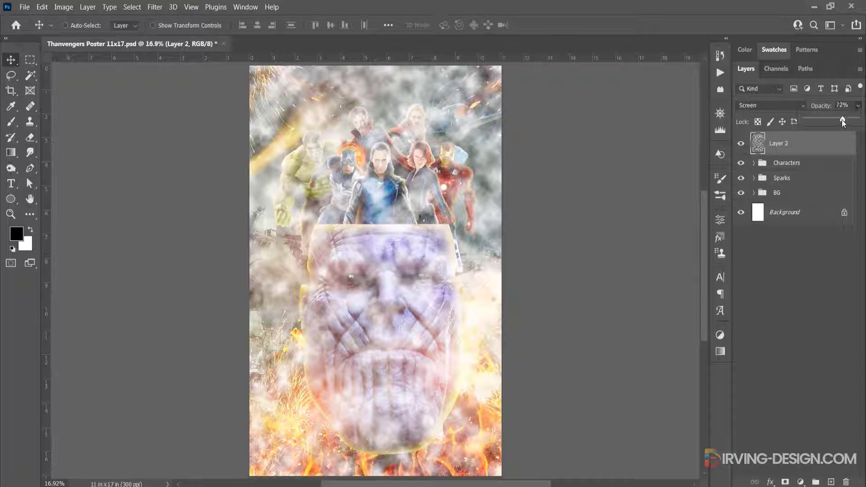
drag(832, 120, 825, 121)
click(803, 148)
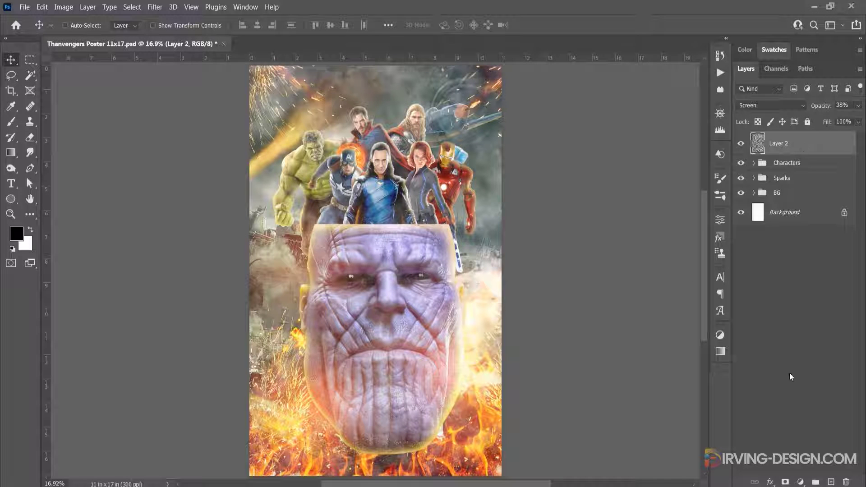
Mask the fog layer, thin it with a soft 2221 px black brush at 43% opacity, and fine-tune the layer's opacity
click(785, 482)
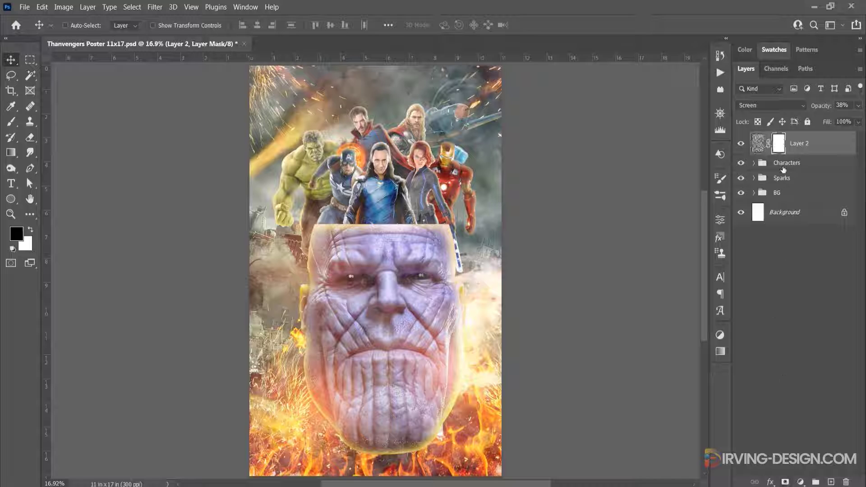
key(b)
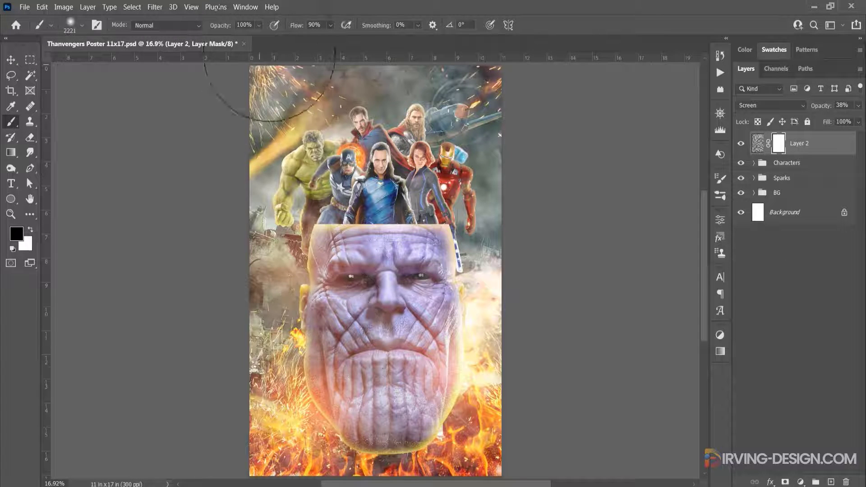
click(258, 26)
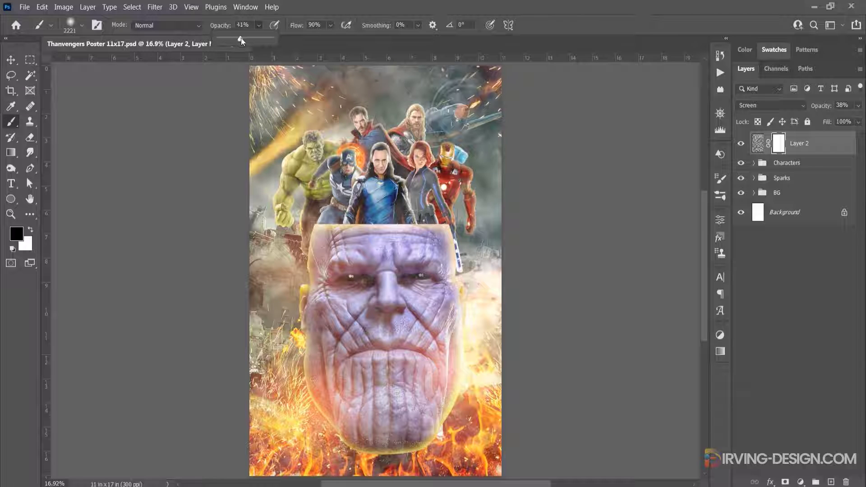
drag(238, 38, 241, 39)
mouse_move(279, 278)
mouse_down()
mouse_move(461, 292)
mouse_move(406, 352)
mouse_move(284, 397)
mouse_move(410, 422)
mouse_move(507, 155)
mouse_move(493, 203)
mouse_up()
click(857, 105)
drag(825, 120, 831, 121)
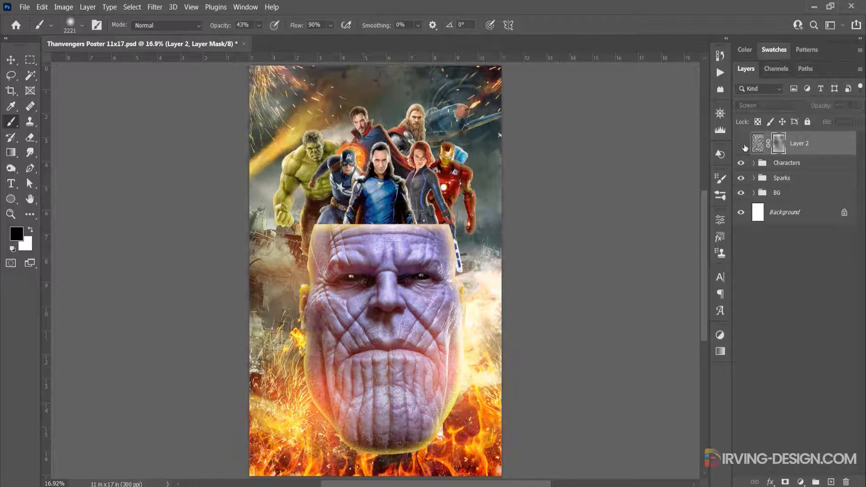
Put the masked fog layer into its own group named Fog and collapse the group
key(ctrl+g)
double_click(782, 138)
text(Fog)
key(Return)
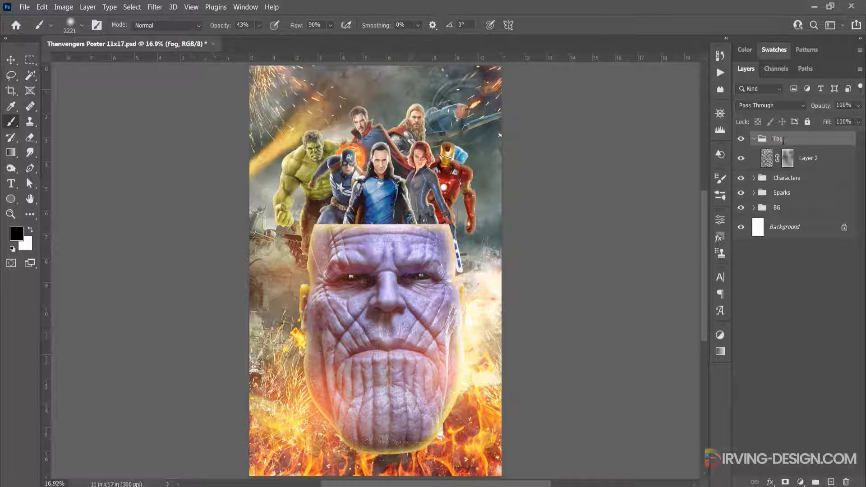
click(753, 139)
Place the Thavengers Text artwork and enlarge it across the upper part of the poster above the heroes
drag(352, 103, 386, 139)
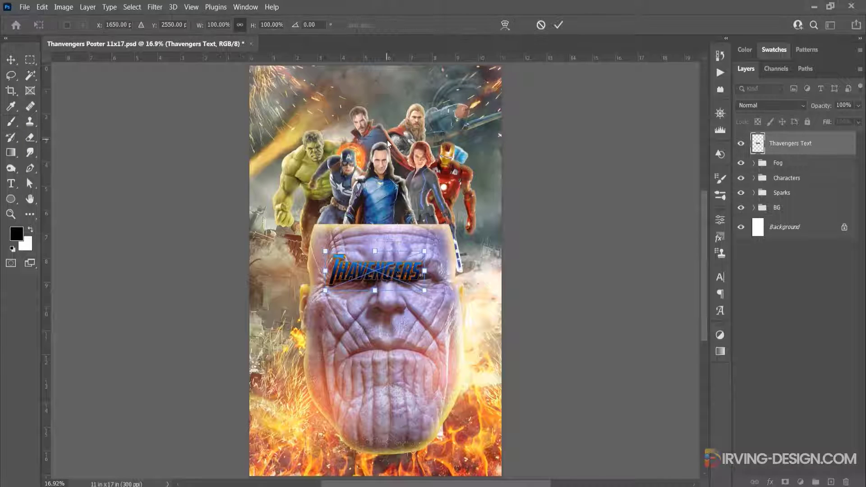
drag(397, 272, 440, 140)
drag(499, 135, 511, 151)
key(Return)
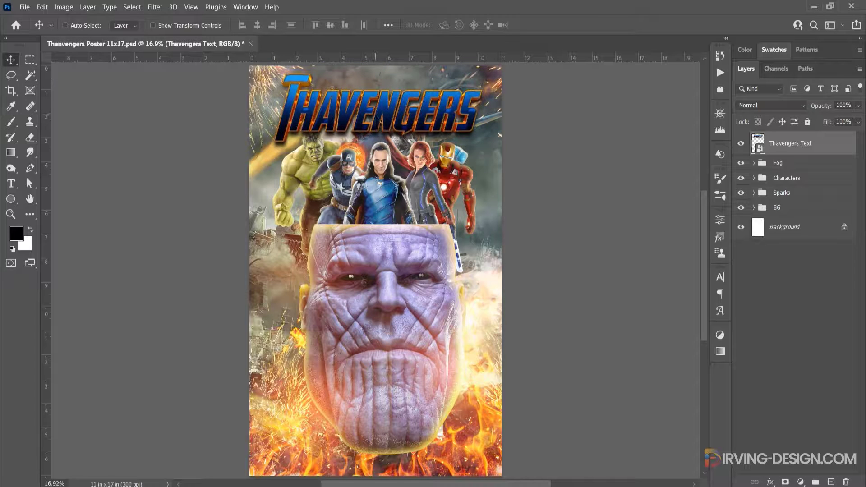
Move the title layer behind the Characters group and put it in a collapsed group named Thavengers Title
drag(820, 148, 823, 186)
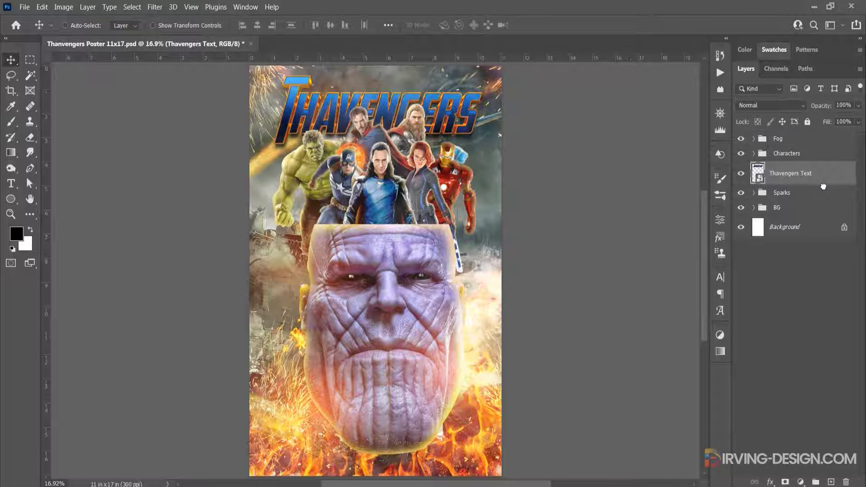
key(ctrl+g)
double_click(784, 168)
text(Th)
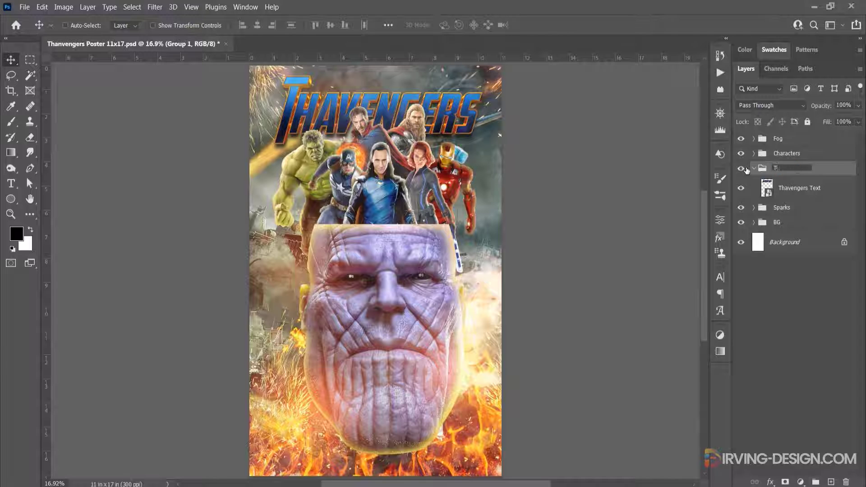
text(avengers Title)
key(Return)
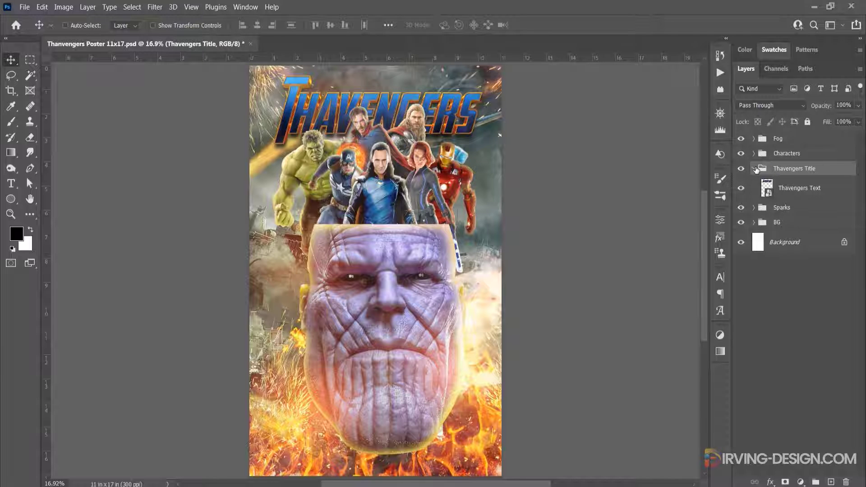
click(754, 168)
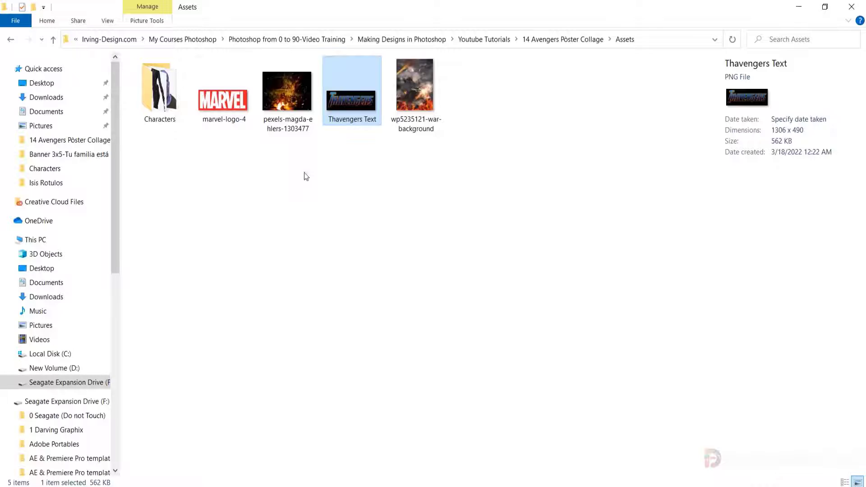
Place the marvel-logo-4 image centred just above the title lettering and move it into the Thavengers Title group
drag(224, 99, 395, 153)
drag(388, 266, 397, 85)
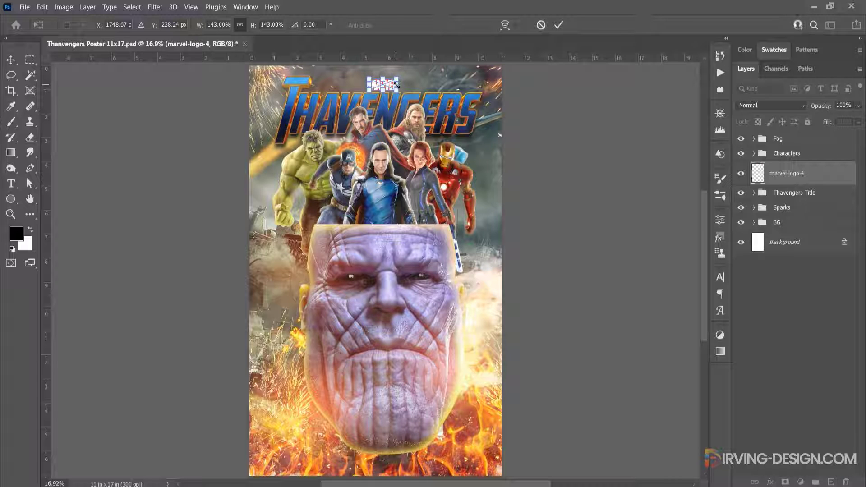
click(558, 24)
key(shift+Up)
key(shift+Up)
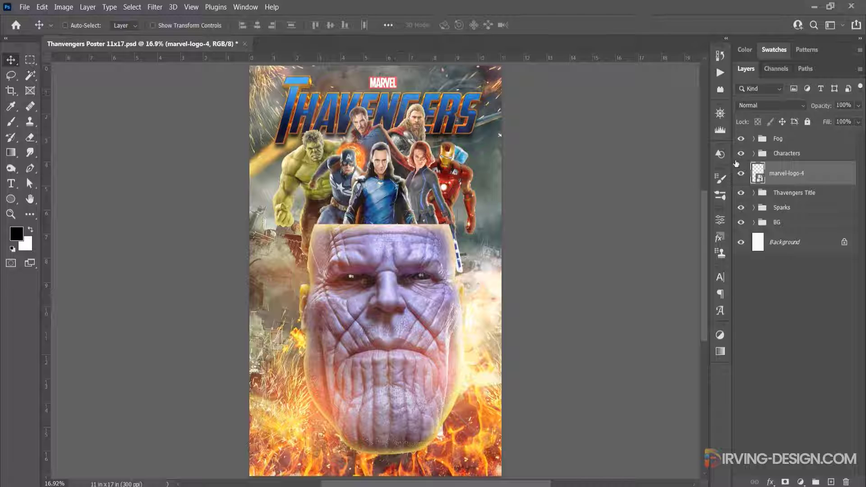
mouse_move(782, 173)
mouse_down()
mouse_move(786, 192)
mouse_move(778, 183)
mouse_up()
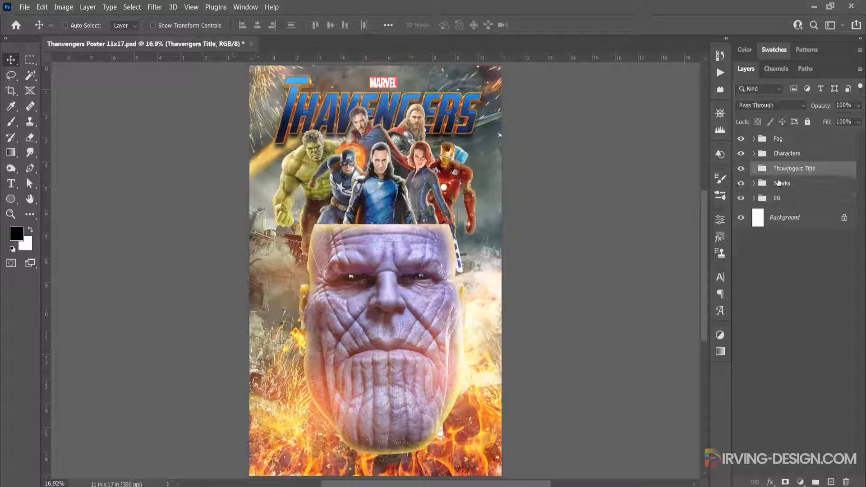
Add a new layer above the Fog group and select a full-width rectangular band across the heroes
click(793, 139)
click(831, 482)
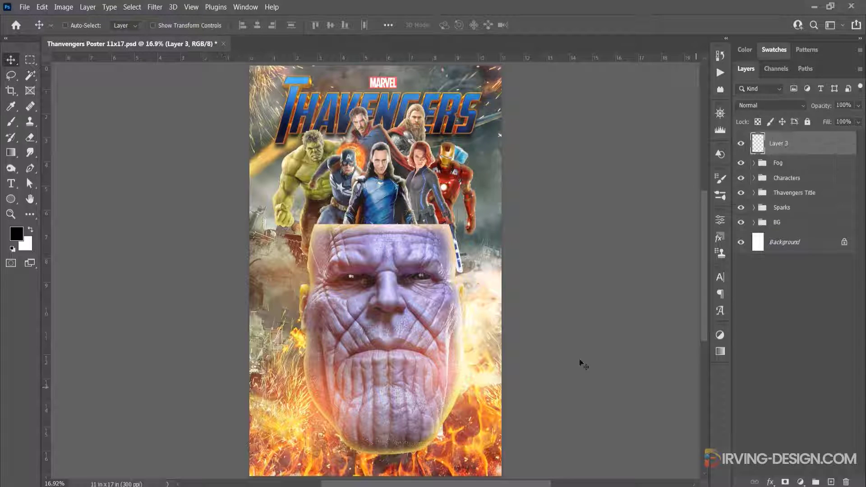
key(m)
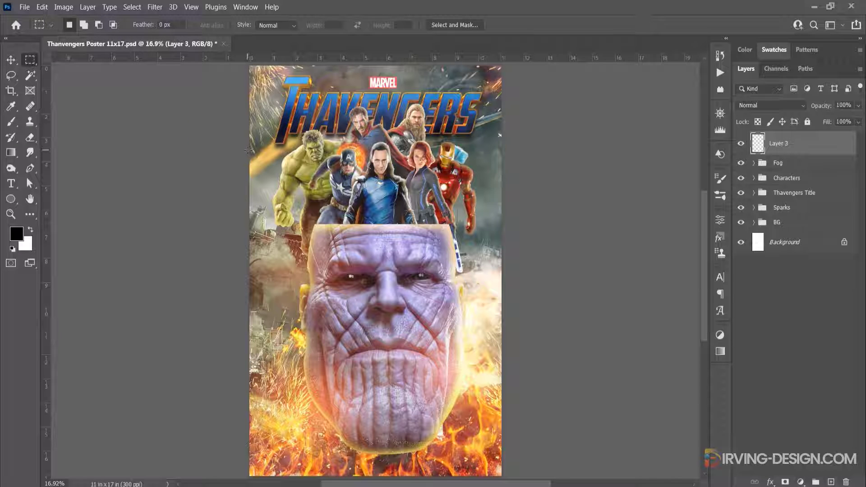
drag(248, 150, 513, 200)
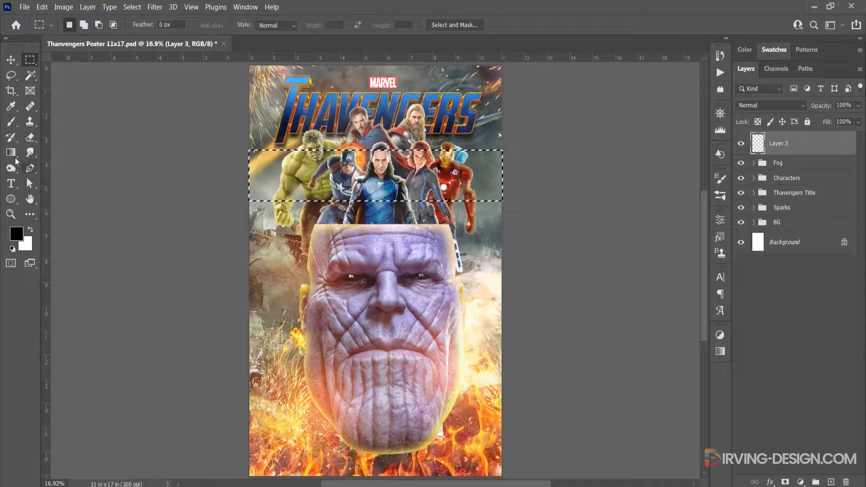
Set up the Gradient tool with a white-to-transparent gradient by changing the opaque colour stop to white
click(14, 156)
click(74, 28)
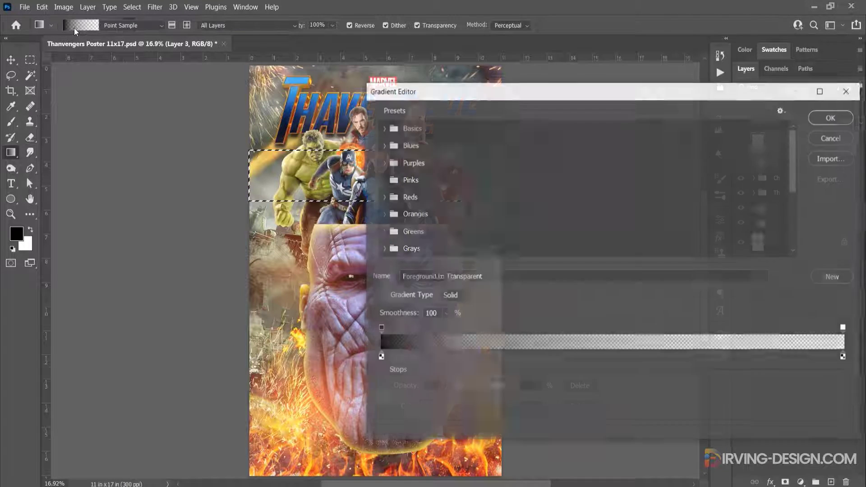
click(383, 128)
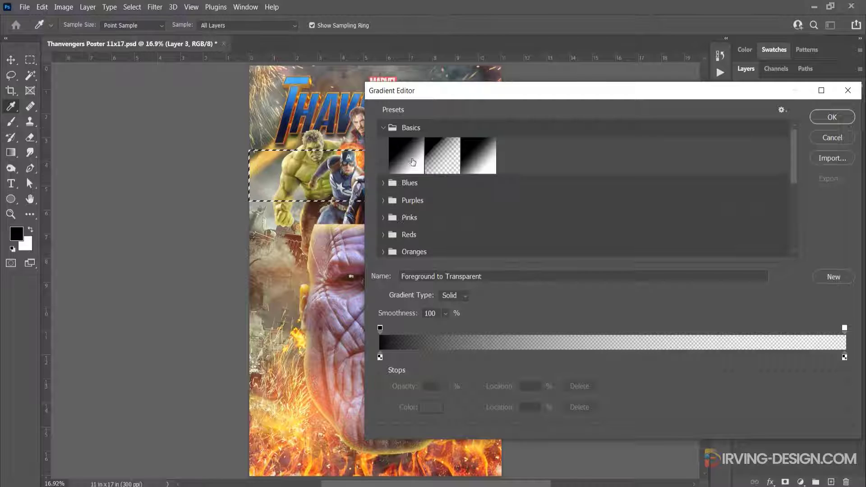
click(380, 358)
click(430, 407)
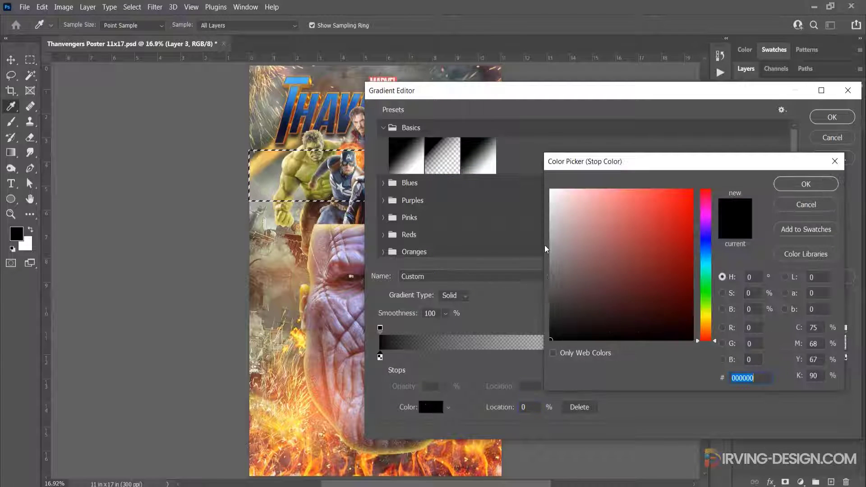
drag(561, 215, 538, 171)
click(789, 188)
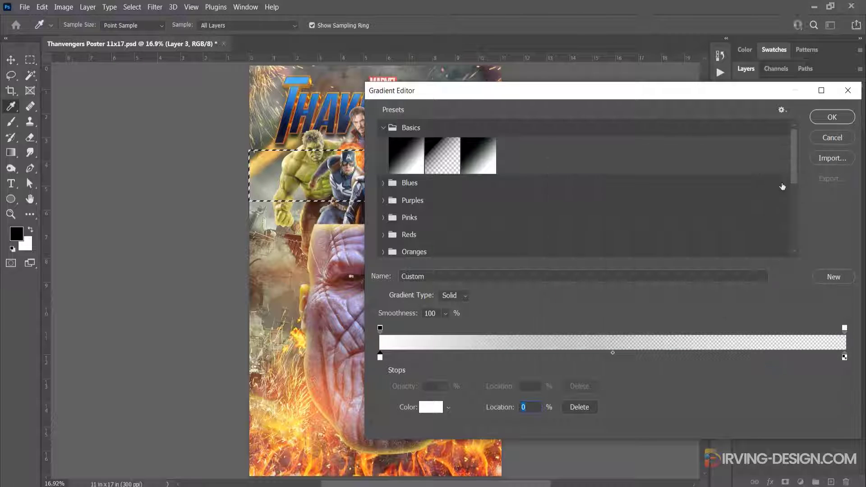
click(823, 117)
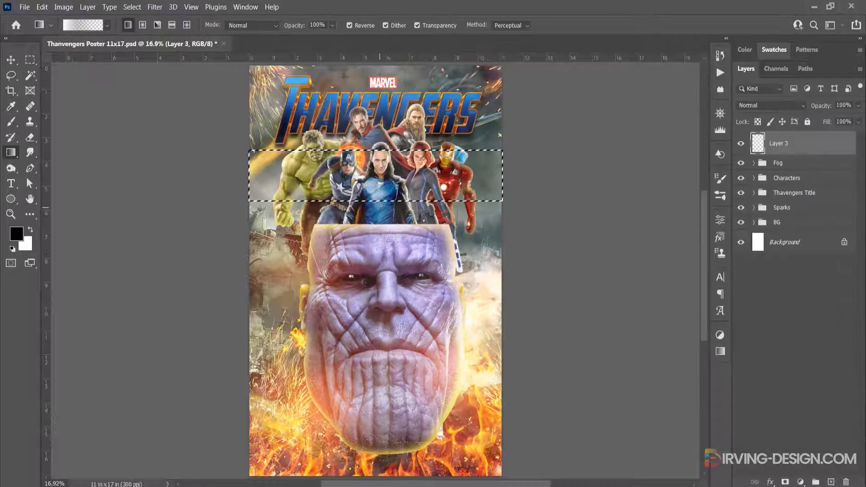
Fill the selected band with the white gradient fading out from its upper edge downward, and clear the selection
drag(381, 204, 381, 151)
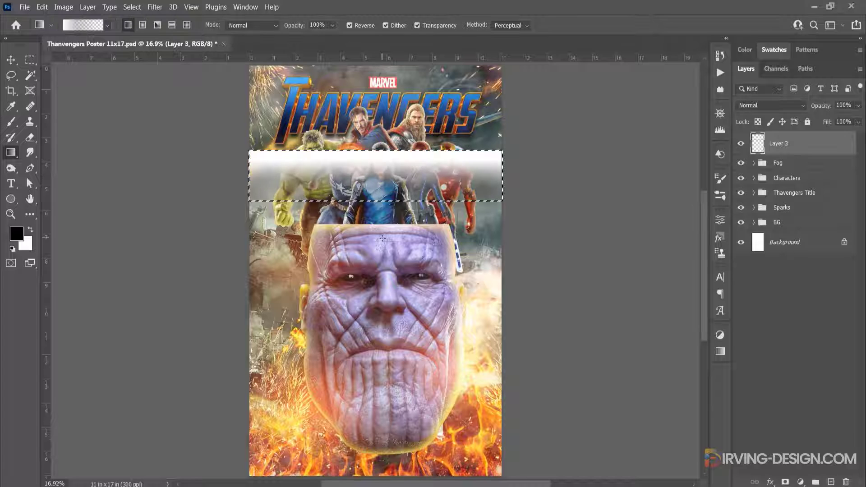
key(ctrl+d)
key(v)
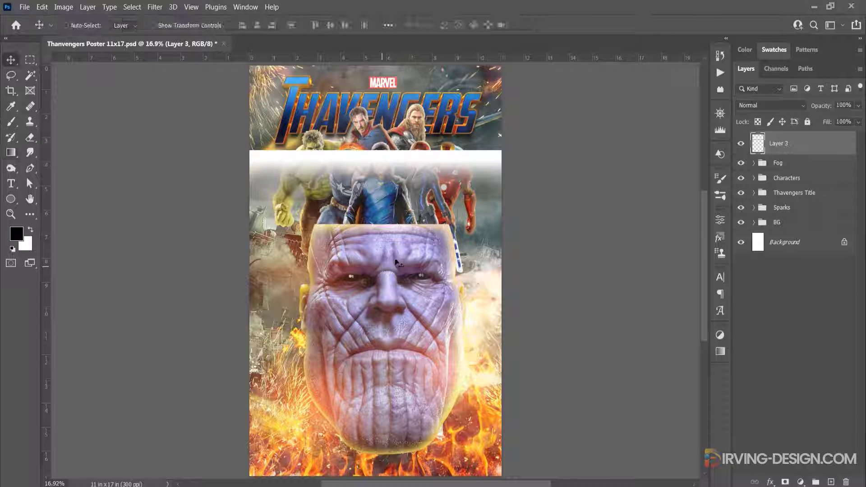
Lower the gradient layer's opacity to 34% and convert the layer to a smart object
click(858, 106)
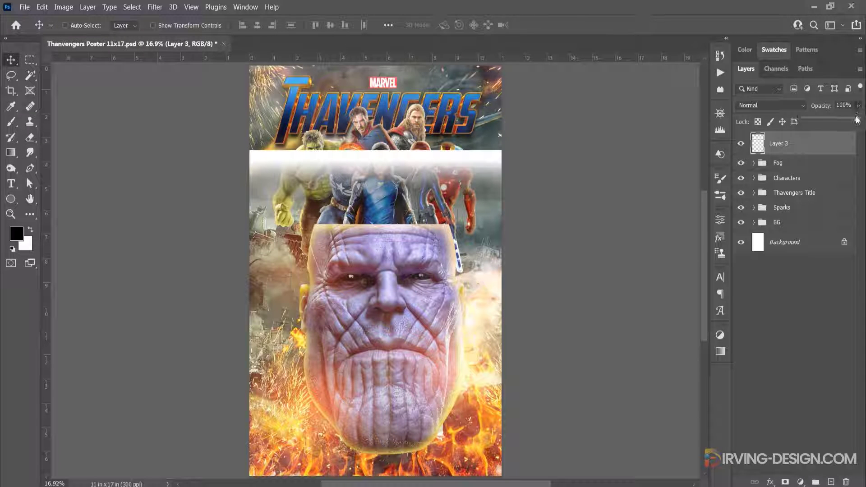
drag(858, 120, 839, 120)
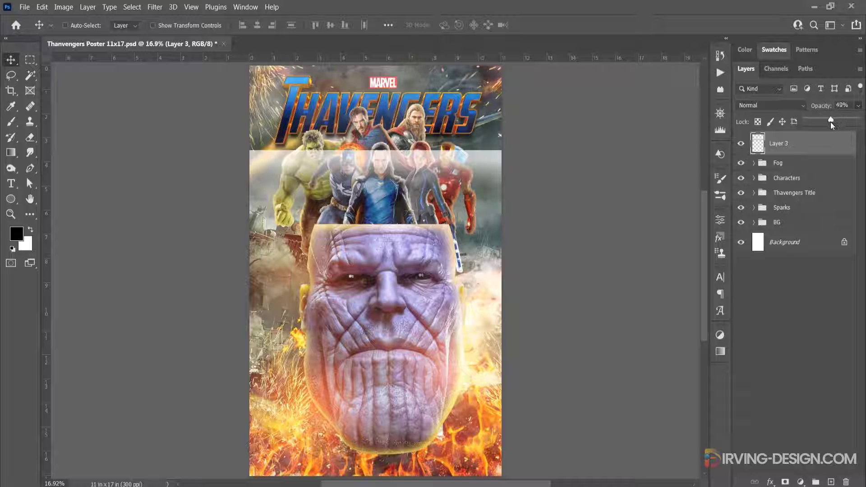
drag(821, 122, 823, 123)
right_click(809, 148)
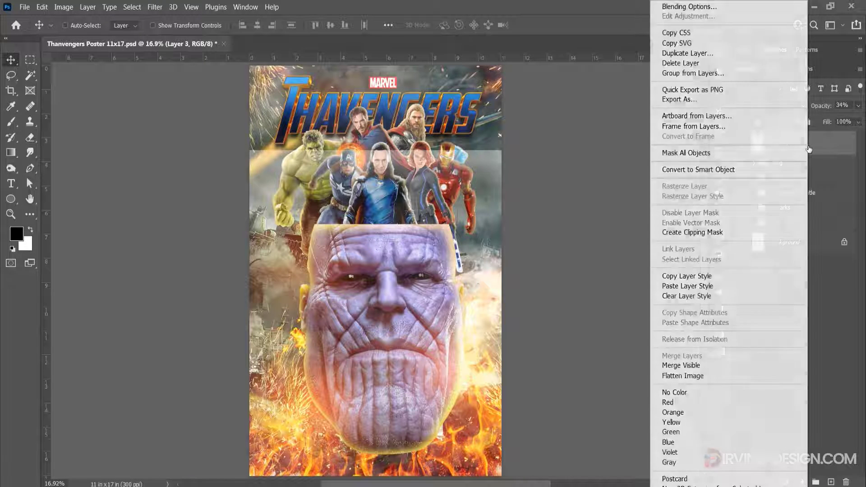
click(737, 169)
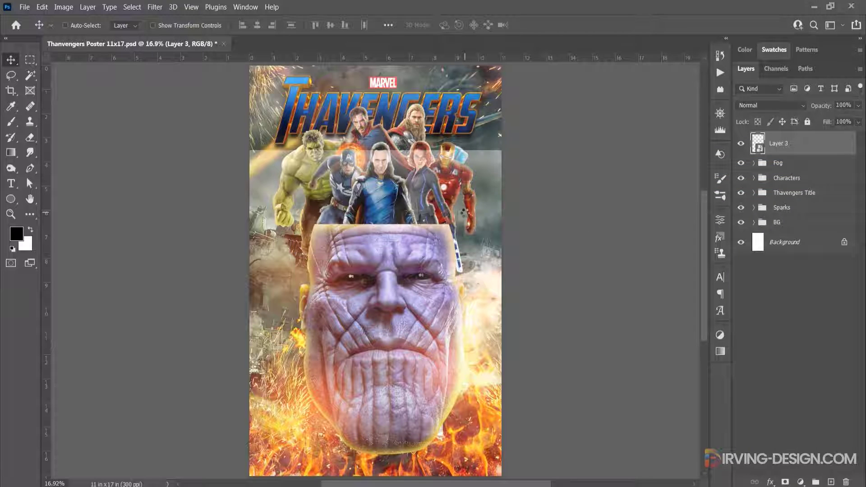
Rotate the gradient band by 30 degrees and move it to the poster's upper-right corner as a light beam
key(ctrl+t)
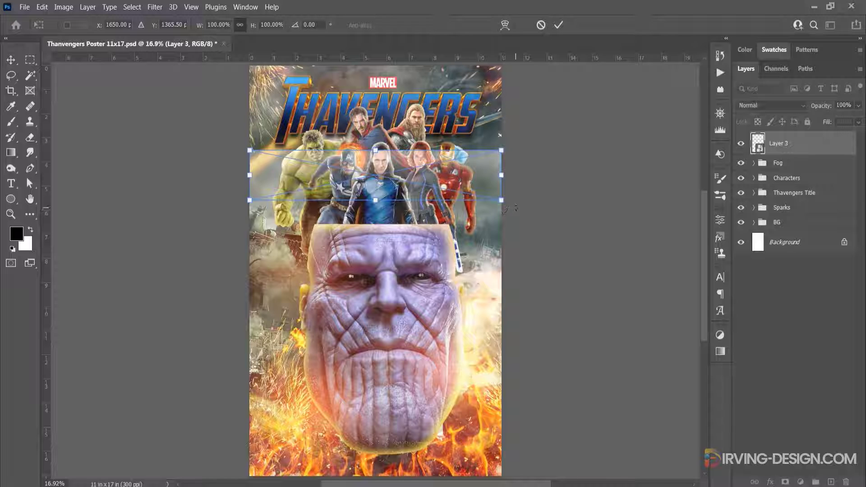
drag(514, 209, 525, 162)
drag(508, 130, 514, 193)
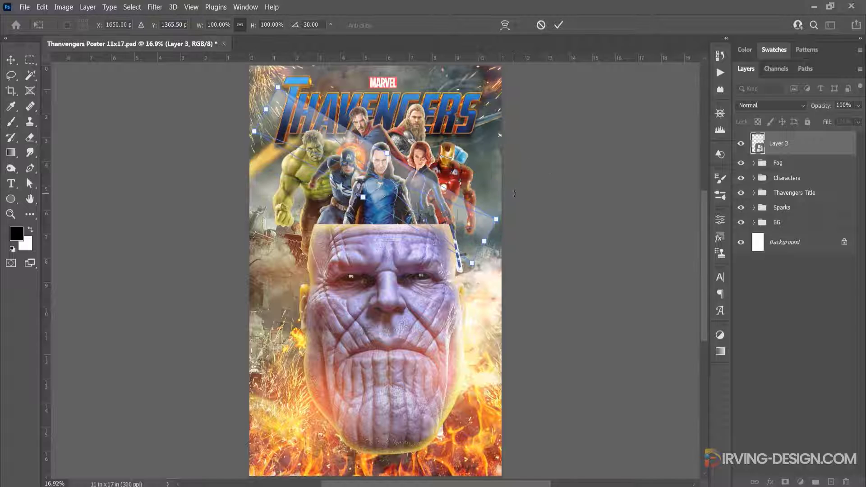
click(558, 25)
drag(422, 192, 484, 111)
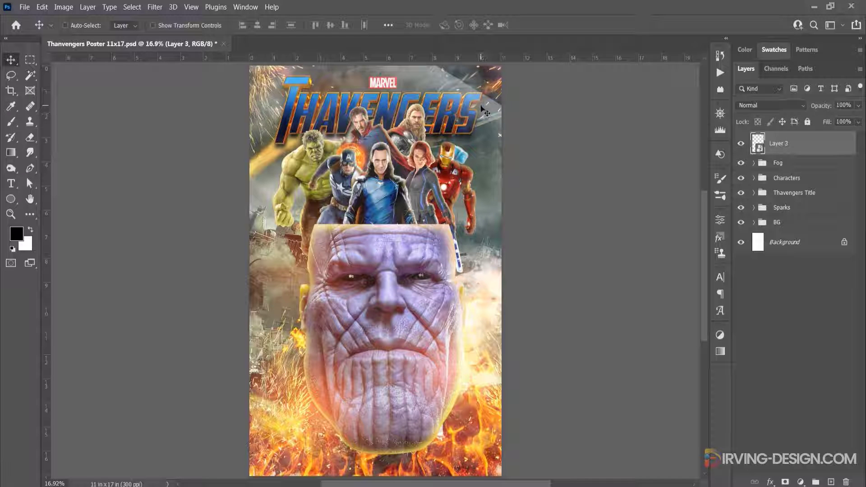
Duplicate the light beam layer and offset the copy down and to the left of the original beam
drag(804, 150, 830, 481)
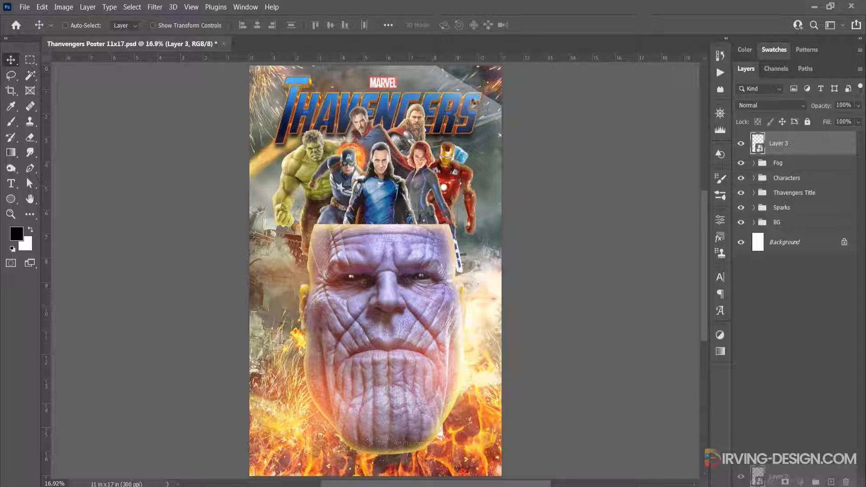
drag(829, 481, 830, 482)
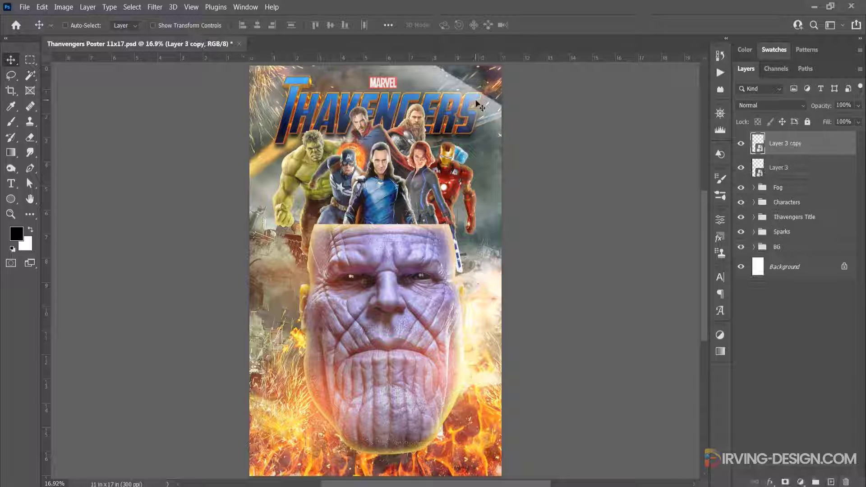
drag(474, 116, 453, 120)
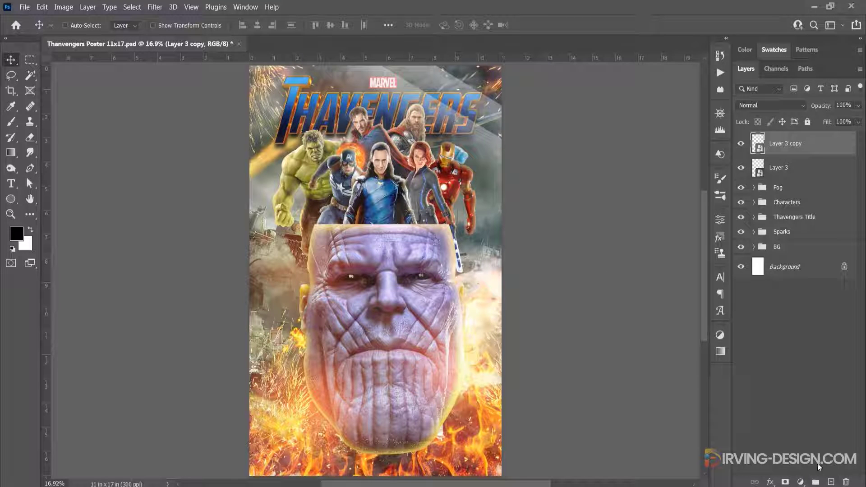
Add a new layer above the beams and set up the Brush tool with white at 100% opacity
click(830, 482)
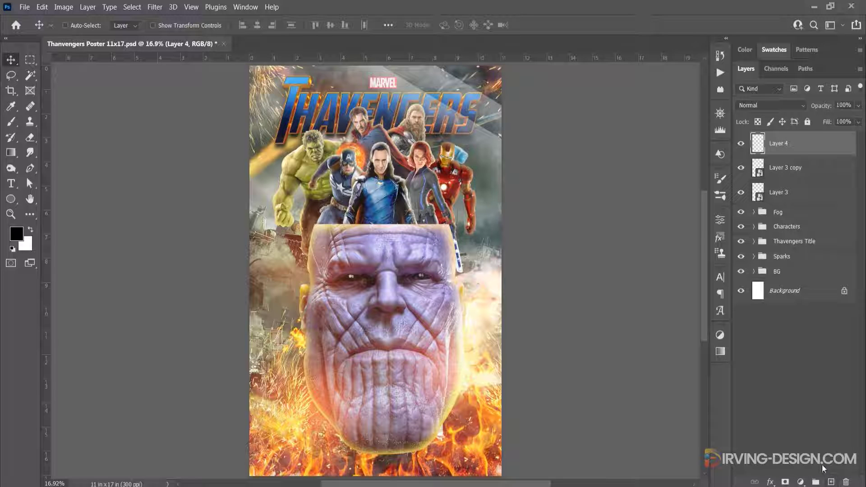
click(11, 122)
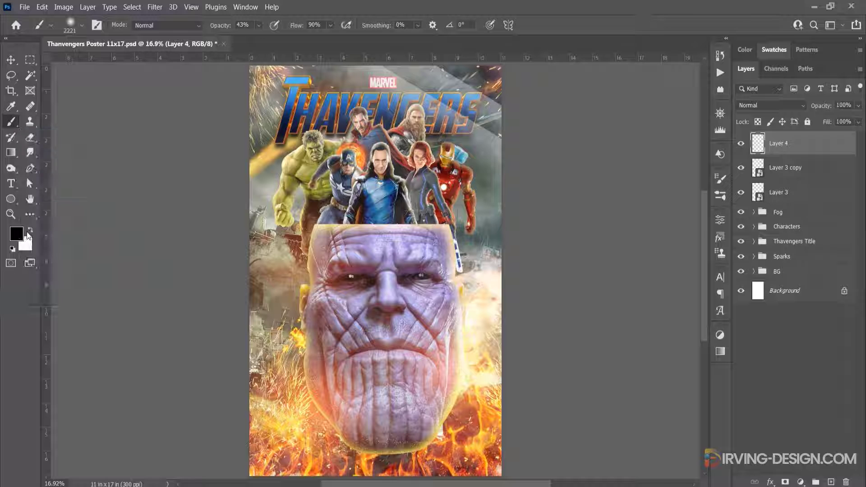
click(30, 230)
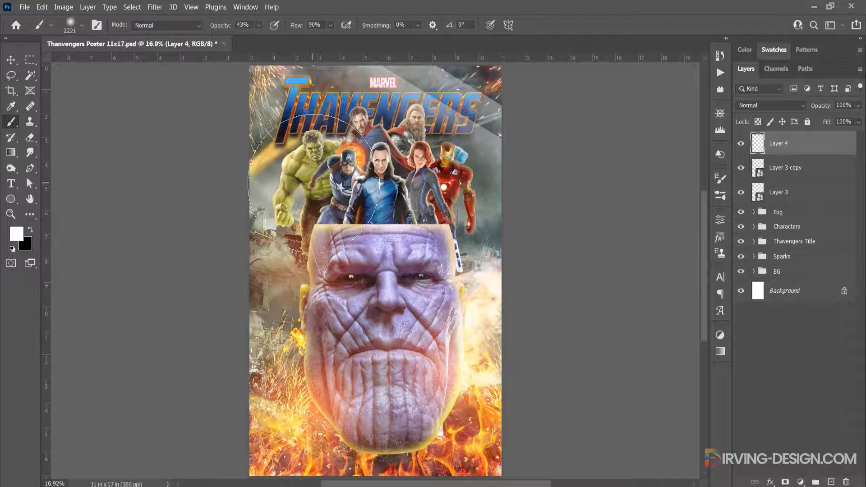
drag(218, 31, 272, 38)
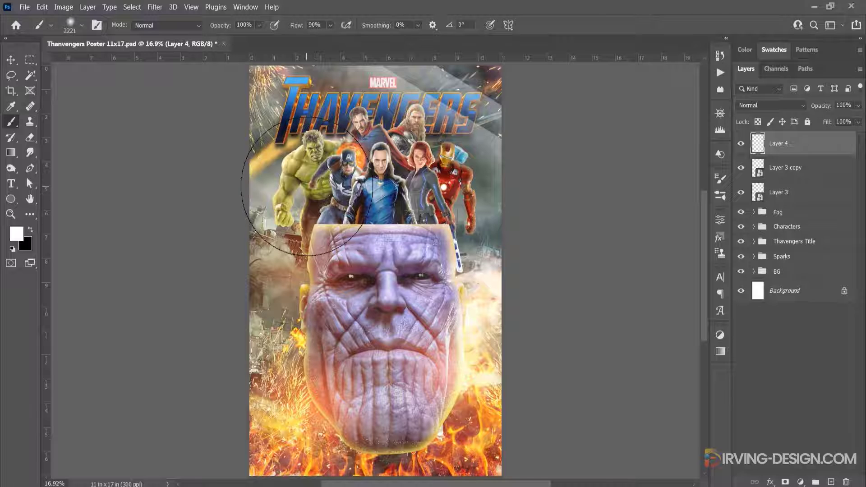
Enlarge the soft brush to 2674 px and paint one white glow over each side of the hero group
drag(307, 186, 334, 185)
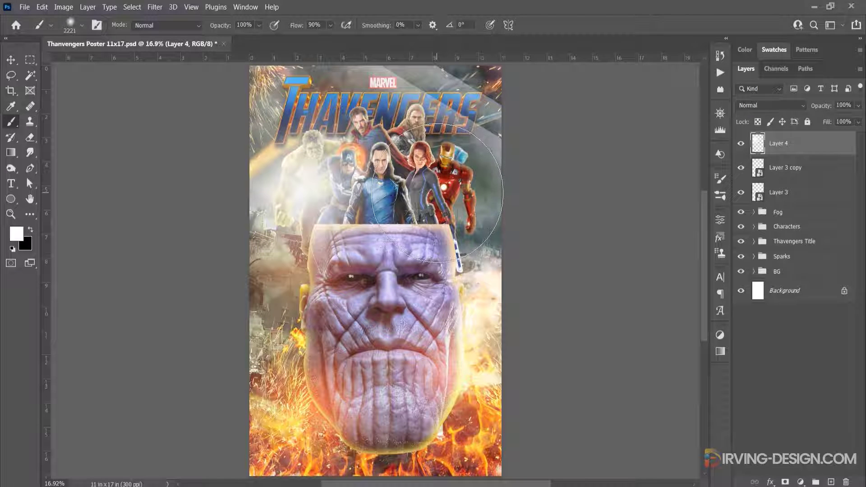
key(ctrl+z)
drag(370, 204, 390, 204)
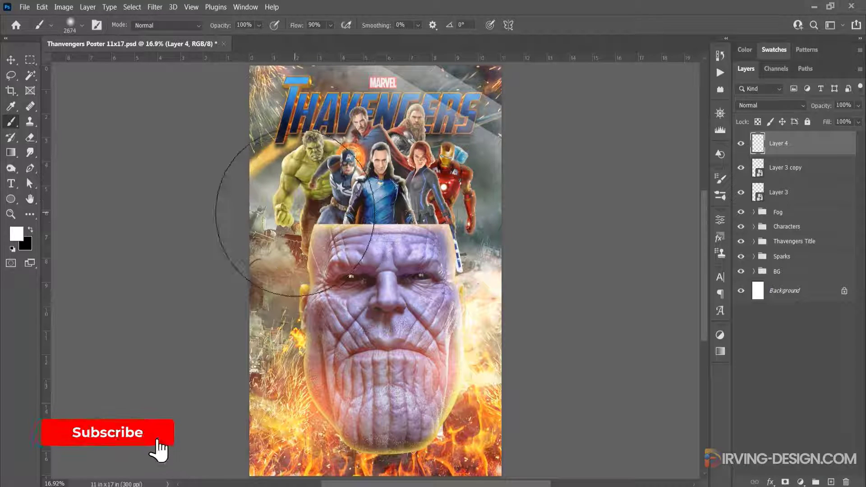
click(293, 217)
click(442, 202)
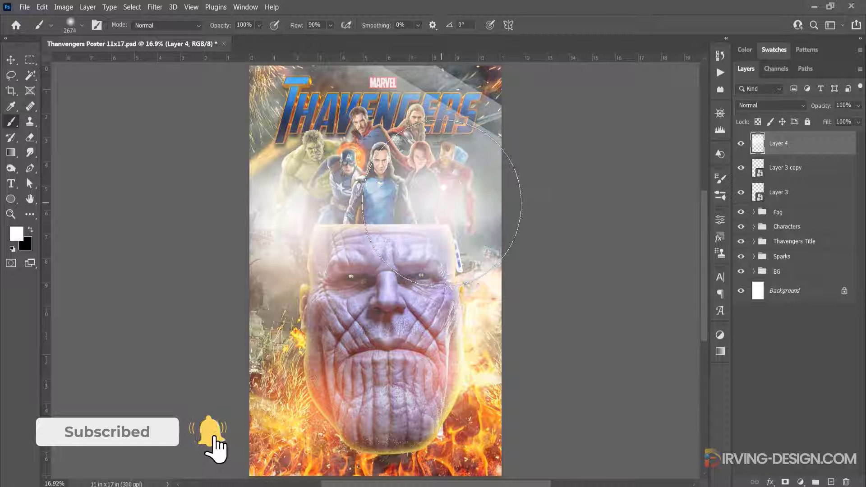
Set the white glow layer's opacity to 15% and compare the poster with the layer hidden and shown
click(857, 105)
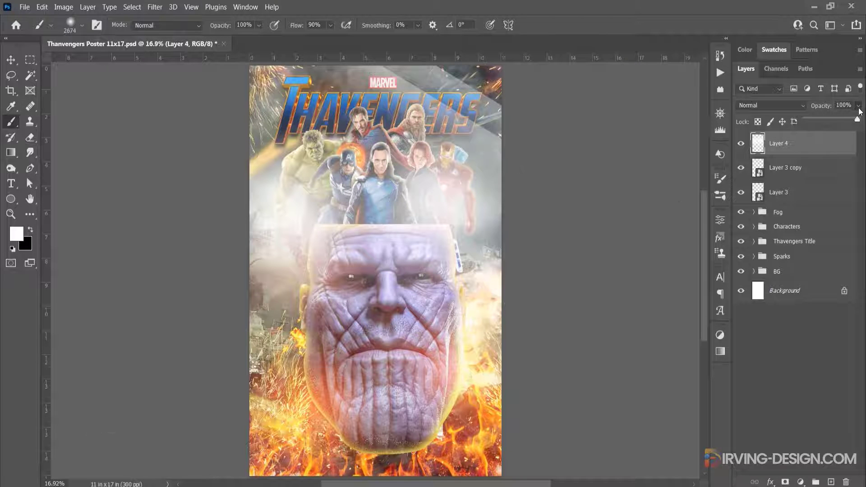
drag(859, 120, 821, 120)
click(834, 105)
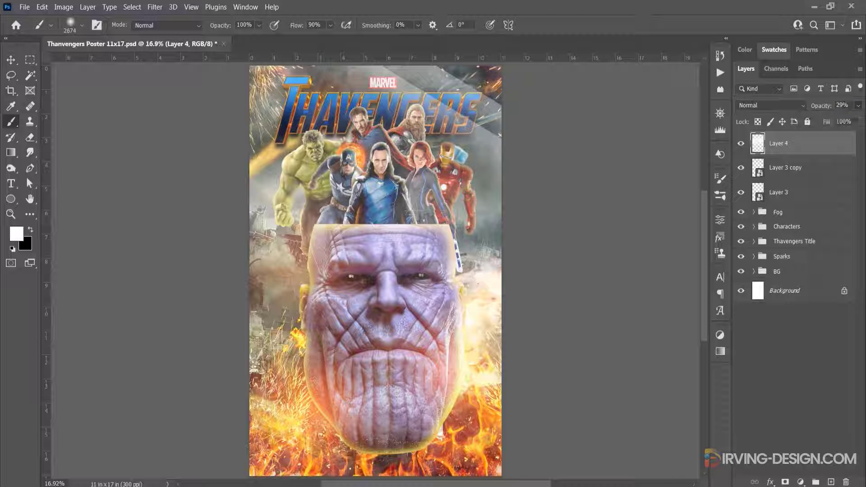
text(20)
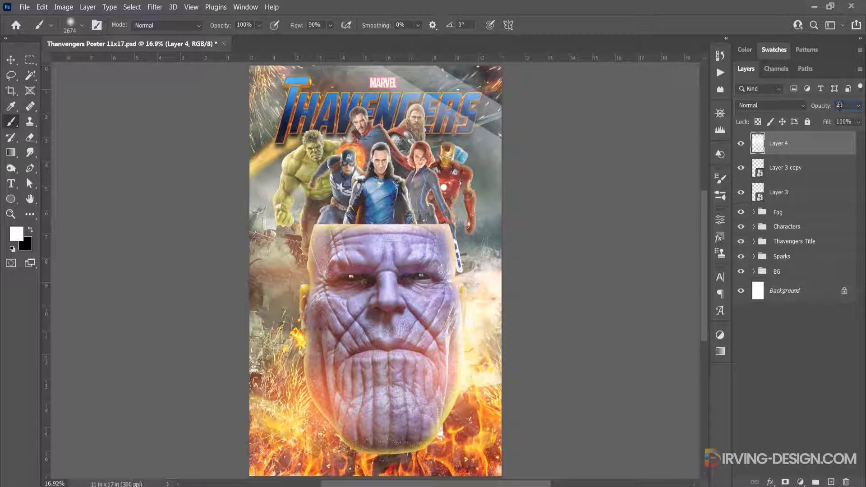
text(15)
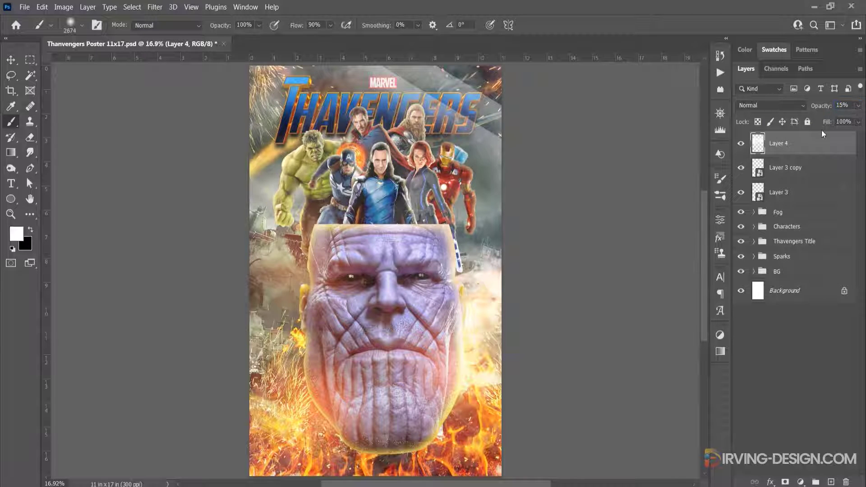
click(743, 146)
click(743, 146)
click(742, 146)
click(743, 146)
Rename the white glow layer as Little Light
double_click(785, 150)
text(Little Light)
key(Return)
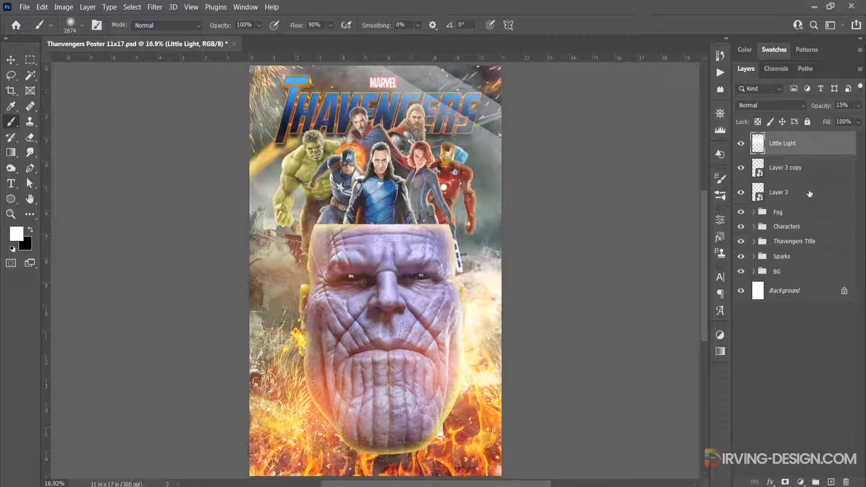
Group the Little Light layer and both beam layers in a group named Other Effects
shift+click(809, 193)
drag(809, 193, 814, 482)
double_click(782, 138)
text(Other Effects)
key(Return)
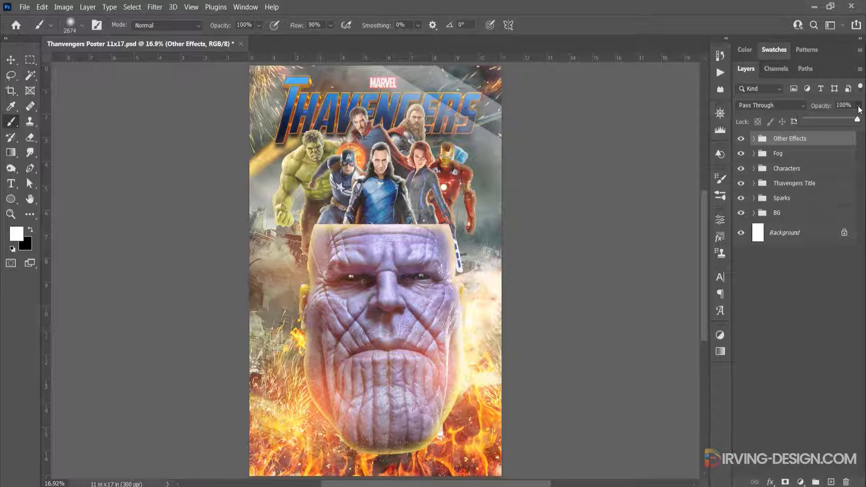
Set the Other Effects group's opacity to 40% and compare the poster with the group hidden and shown
click(832, 104)
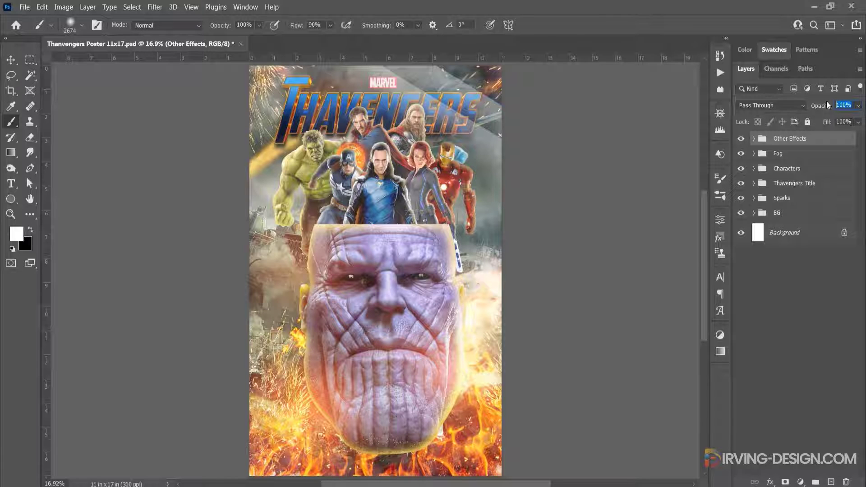
text(60)
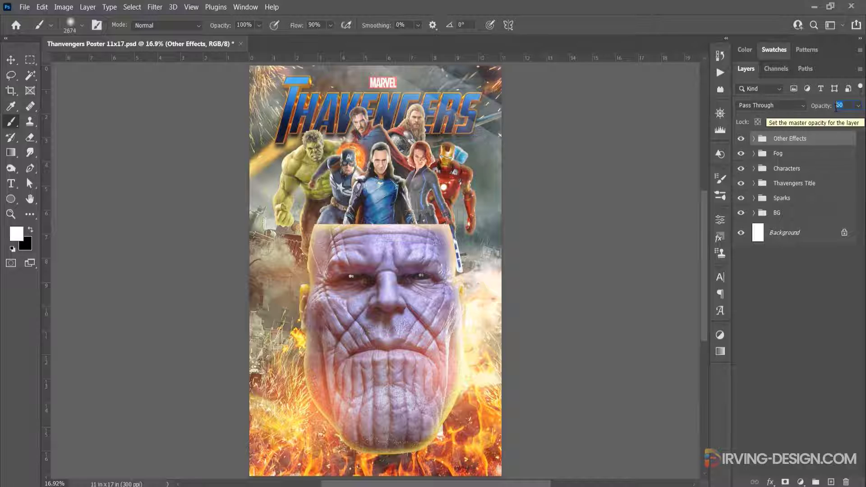
text(40)
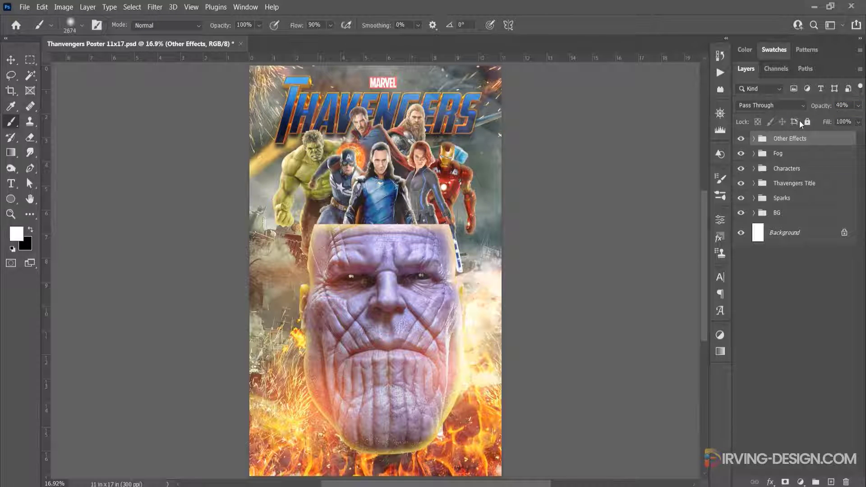
click(740, 140)
click(740, 140)
Set the opacity of the Little Light layer inside the Other Effects group to 60% and collapse the group
click(753, 139)
click(791, 158)
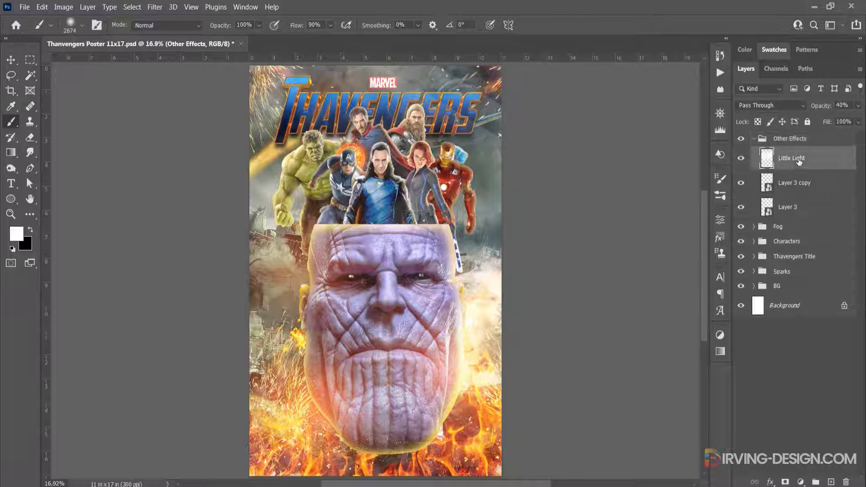
drag(818, 110, 844, 113)
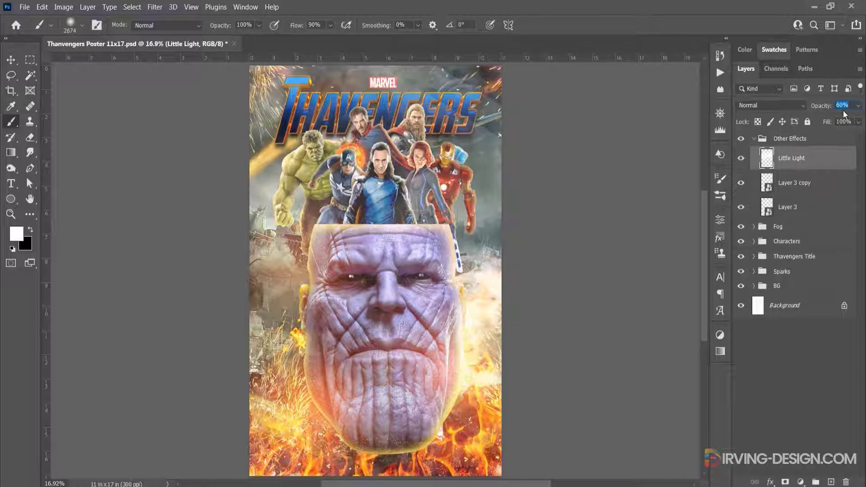
click(753, 138)
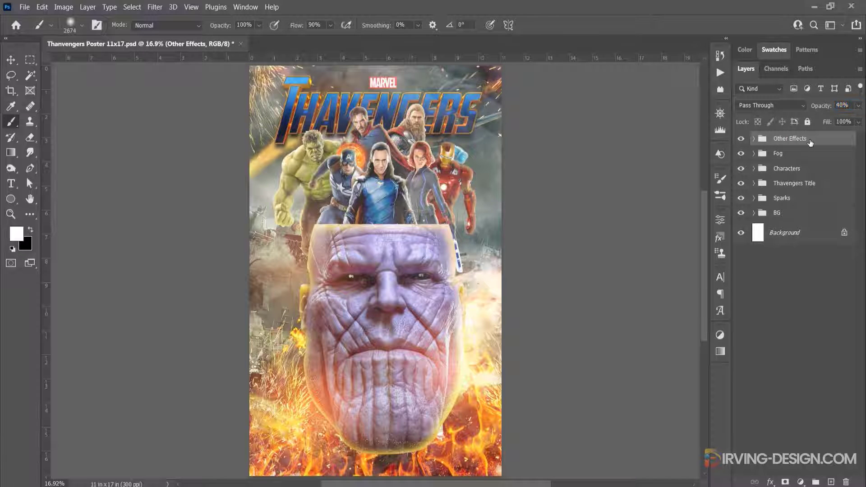
Compare the poster with and without the Other Effects group, leaving the group visible
click(741, 139)
click(741, 140)
click(742, 140)
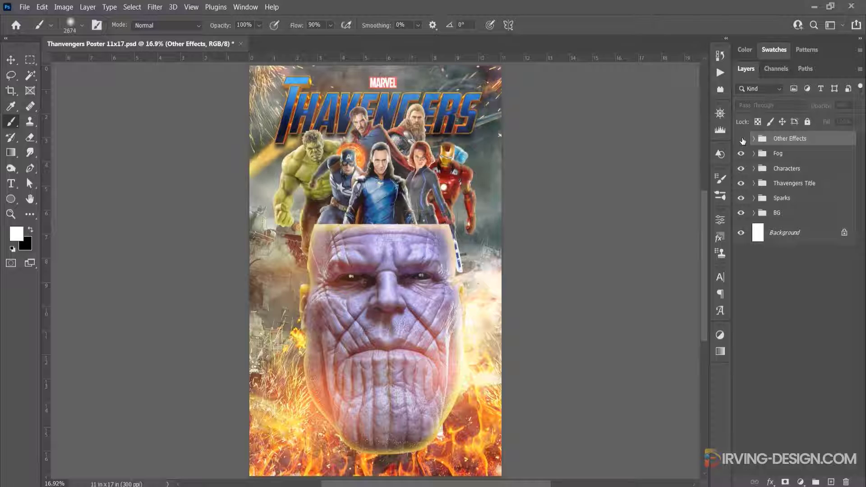
click(742, 140)
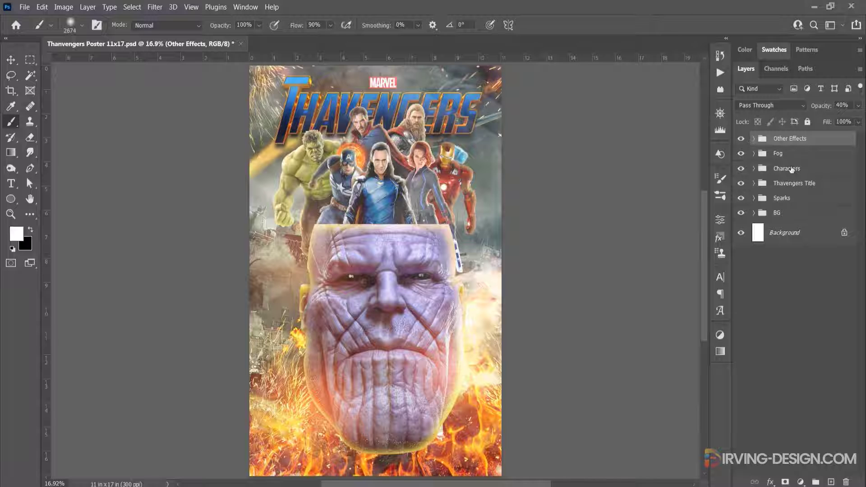
Add a drop shadow to the Characters group with 39% opacity, 22 px distance and 27 px size
click(791, 170)
click(741, 170)
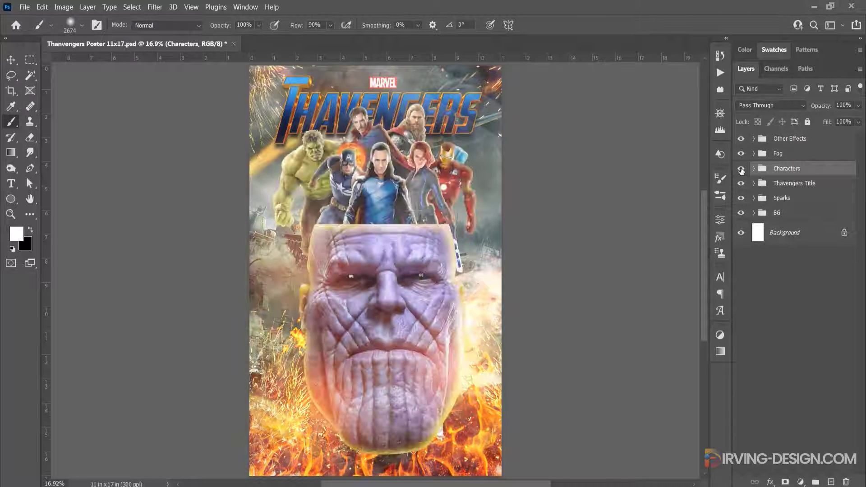
click(740, 169)
double_click(828, 174)
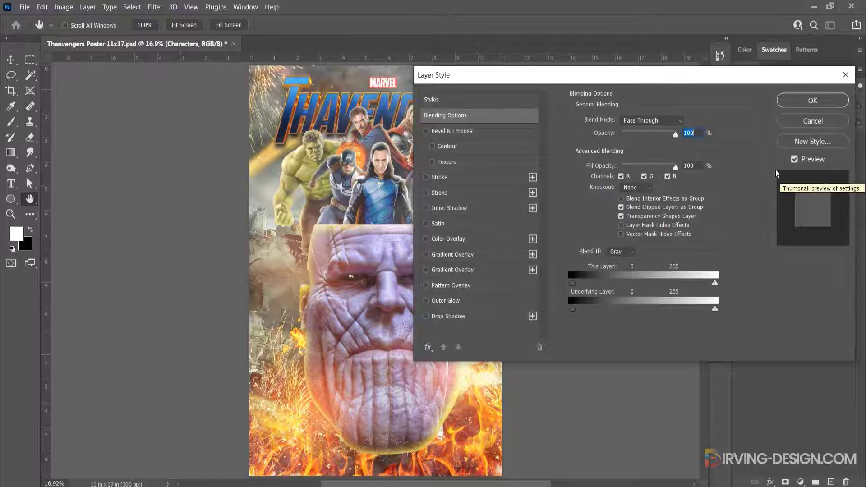
drag(537, 76, 646, 69)
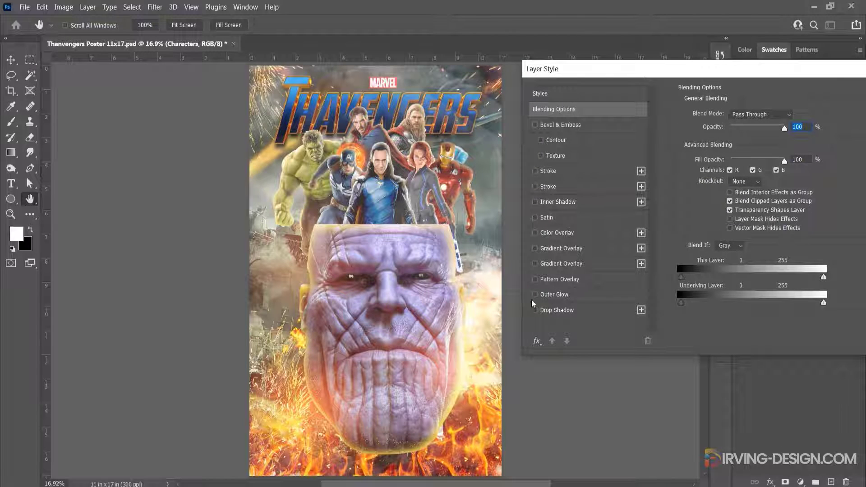
click(534, 311)
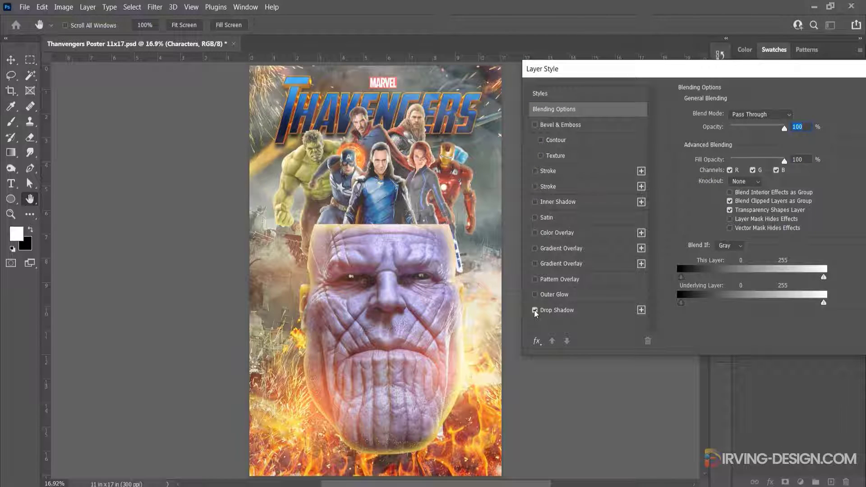
click(559, 310)
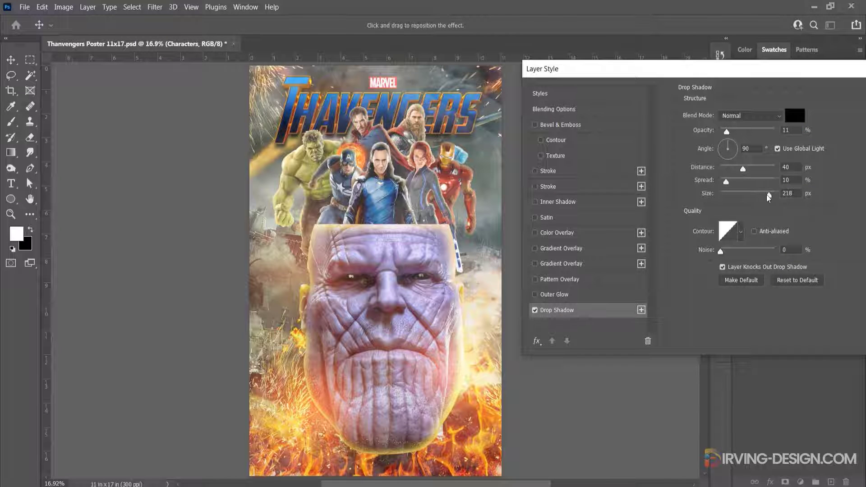
drag(768, 195, 735, 200)
drag(727, 132, 741, 133)
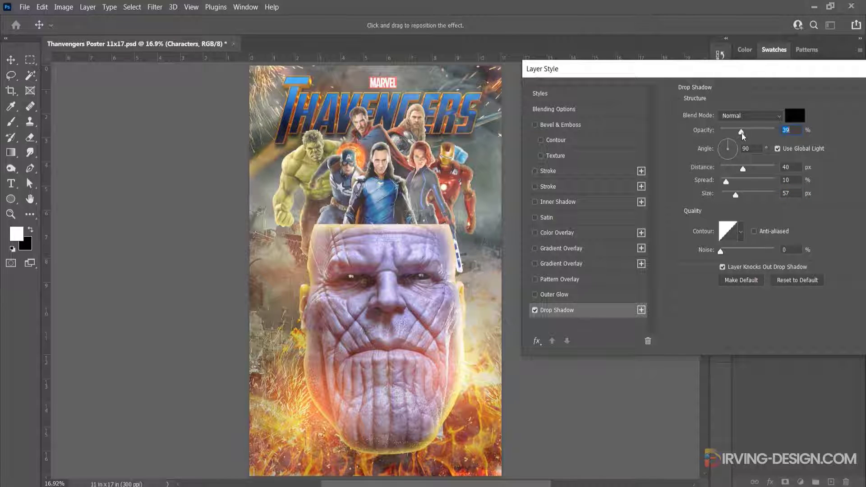
drag(742, 189, 733, 173)
Compare the Characters group with and without its drop shadow, reduce the shadow's opacity to 23%, apply it and collapse the effects list
click(535, 310)
click(534, 310)
click(534, 310)
click(534, 311)
drag(742, 134, 735, 134)
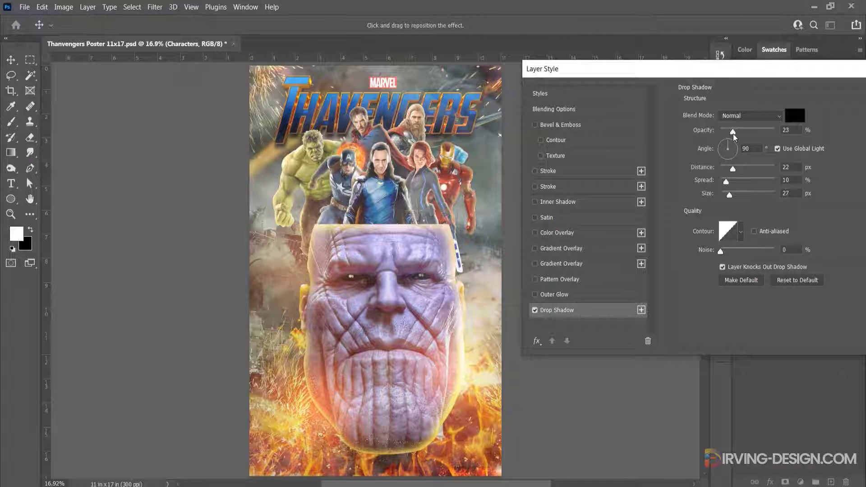
click(732, 134)
click(537, 311)
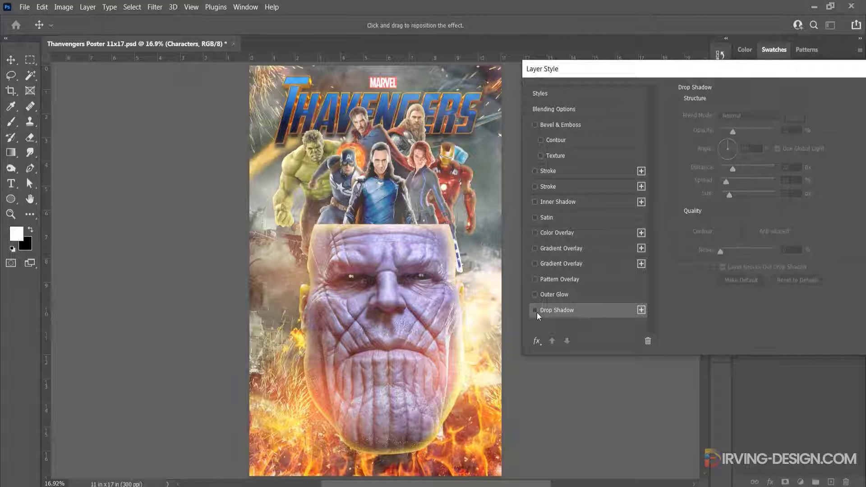
click(537, 311)
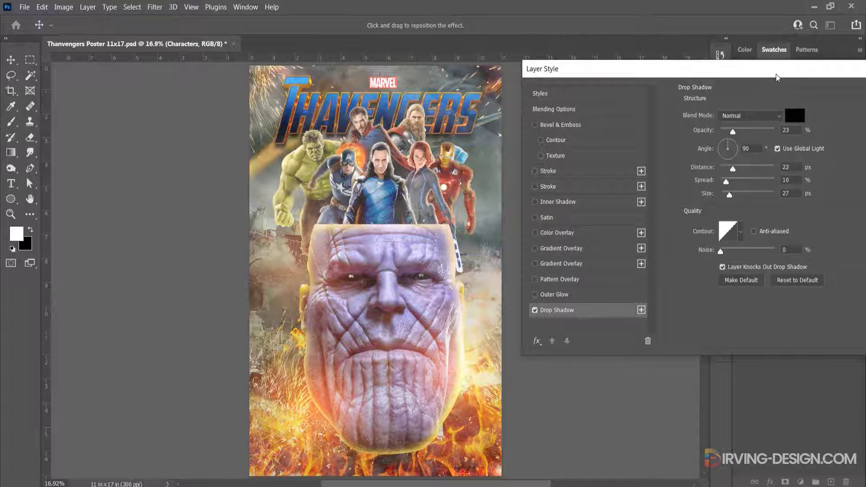
drag(776, 77, 666, 86)
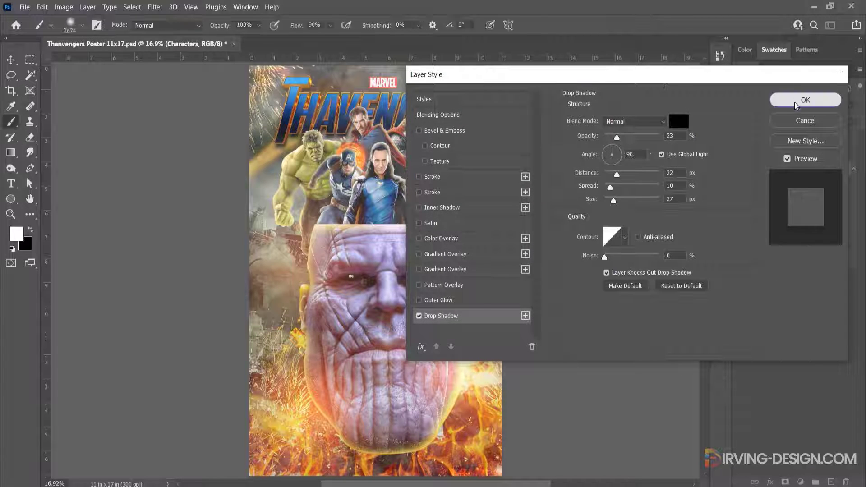
click(794, 102)
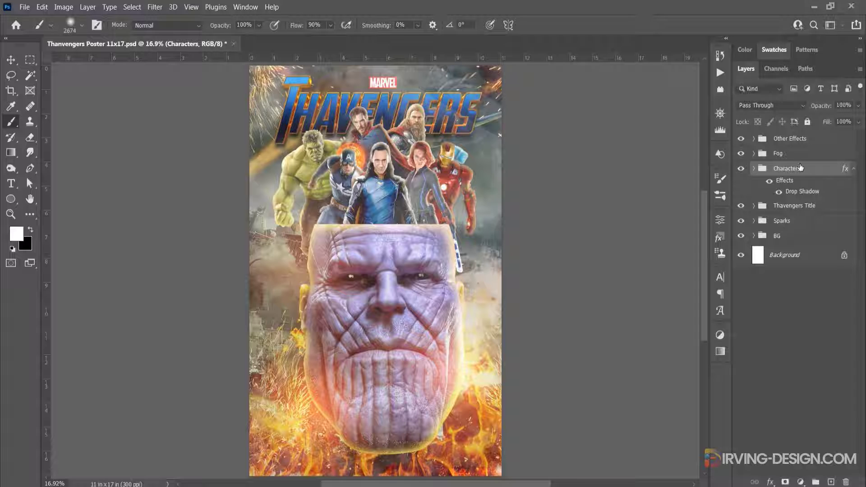
click(753, 170)
click(754, 169)
click(854, 169)
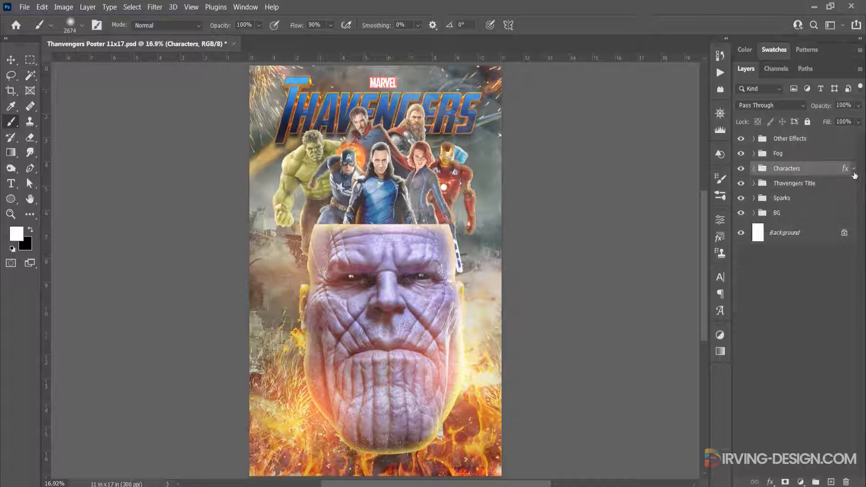
Shift the two spark images in the Above subgroup of Sparks slightly outward, toward the poster's upper side edges
click(753, 199)
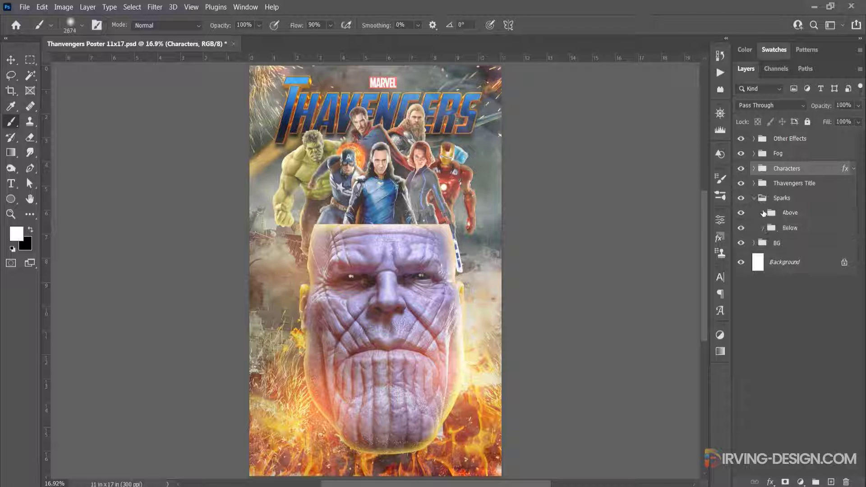
click(786, 213)
click(763, 212)
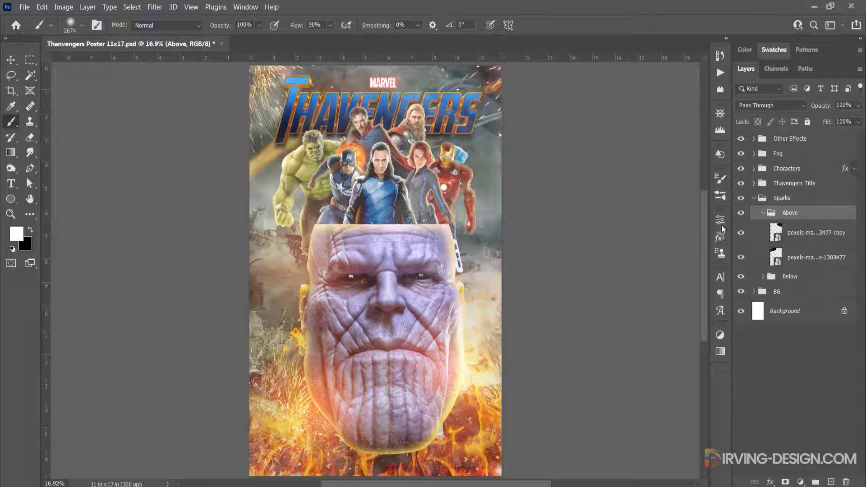
click(765, 234)
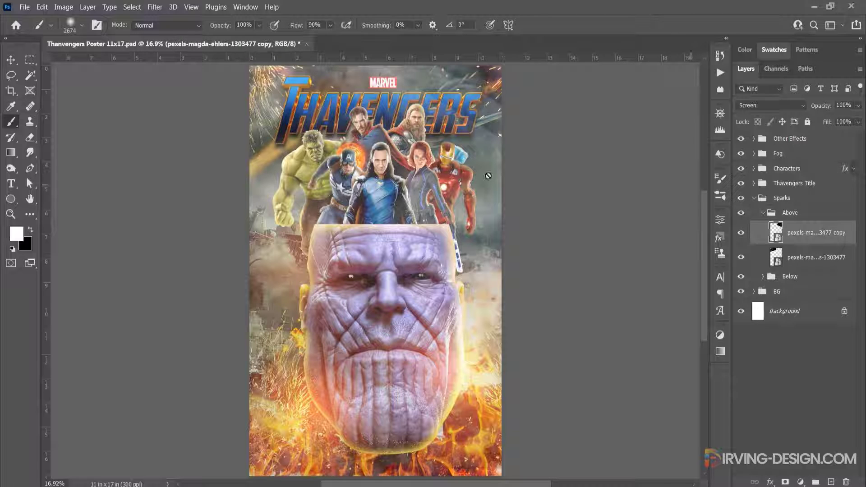
click(13, 64)
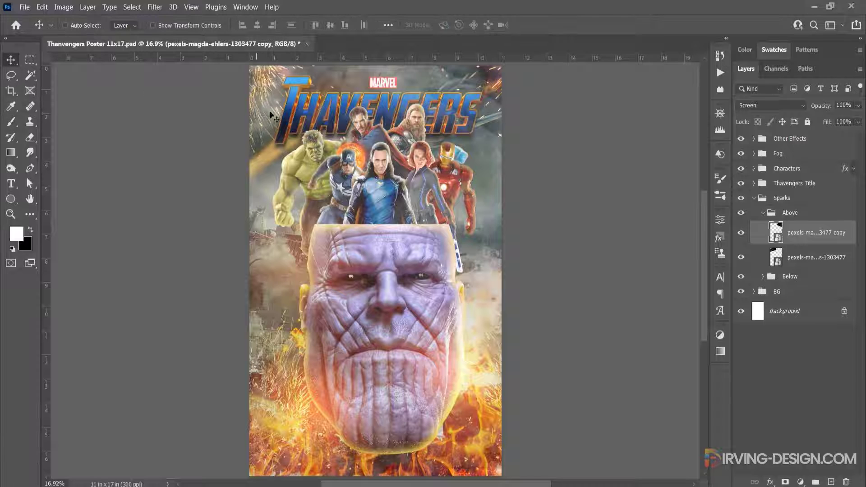
drag(484, 94, 493, 96)
click(794, 257)
drag(266, 99, 254, 98)
Nudge the spark image at the poster's lower left, in the Below subgroup, slightly down and left, and collapse the Sparks group
click(762, 213)
click(763, 228)
click(784, 247)
click(786, 272)
mouse_move(283, 412)
mouse_down()
mouse_move(270, 412)
mouse_move(275, 419)
mouse_up()
click(754, 198)
click(793, 213)
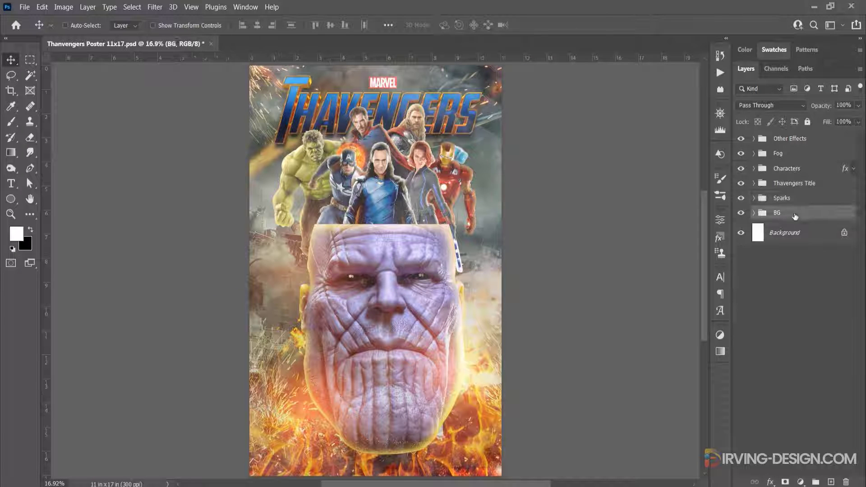
Add a Solid Color fill layer in blue #114ecb above the Other Effects group
click(778, 141)
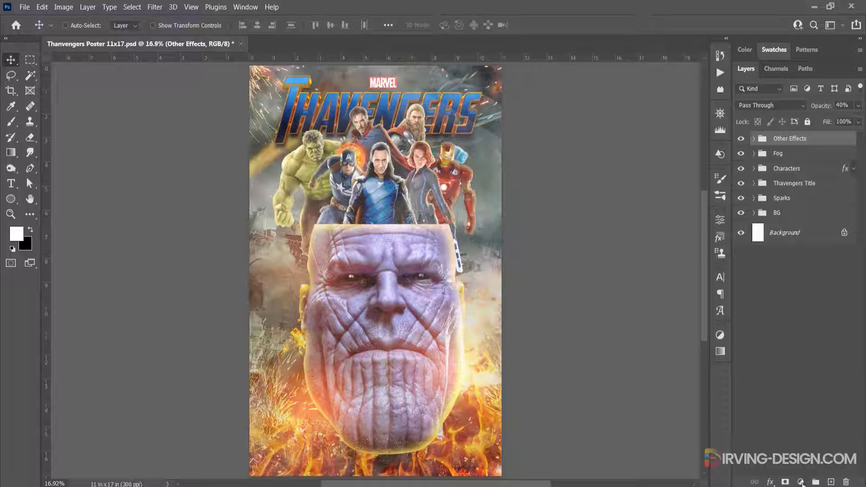
click(800, 482)
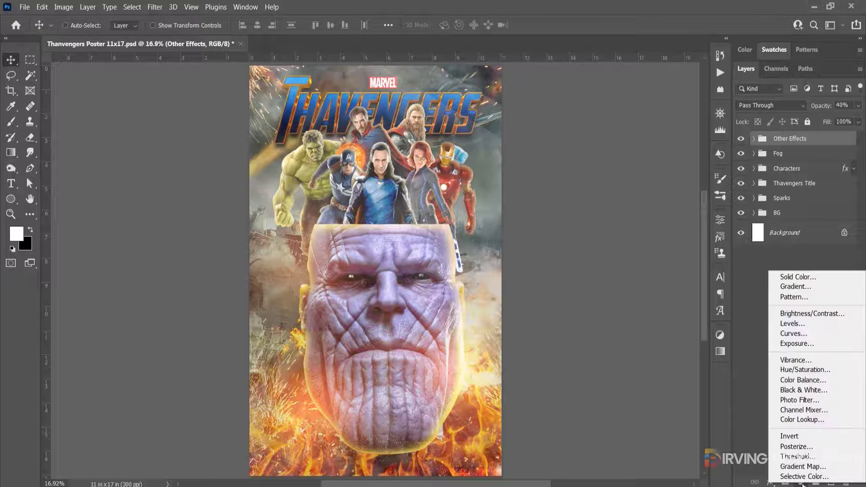
click(809, 278)
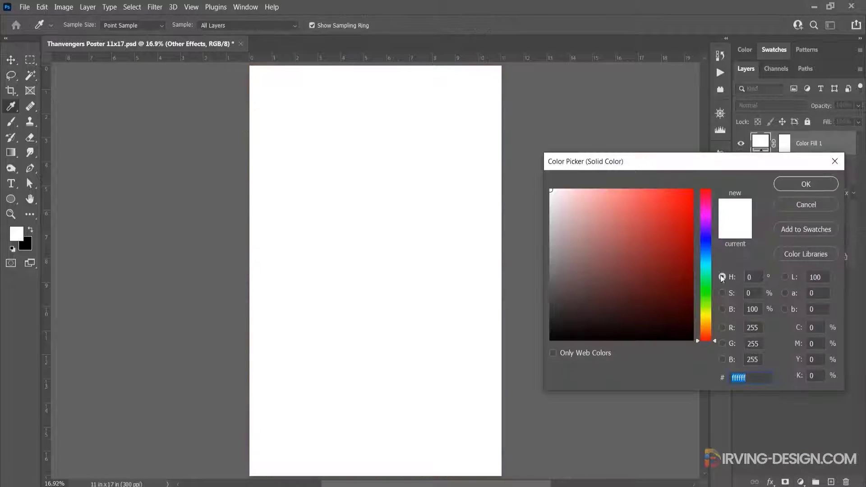
click(706, 248)
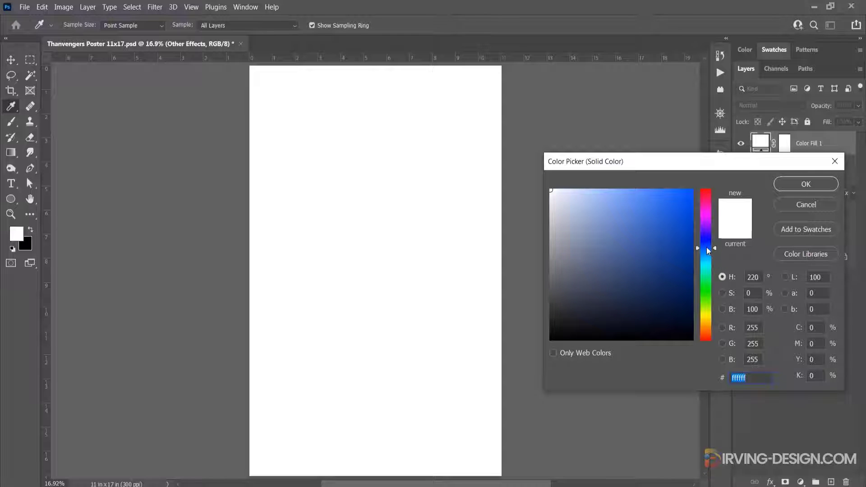
mouse_move(666, 240)
mouse_down()
mouse_move(666, 203)
mouse_move(666, 215)
mouse_move(681, 220)
mouse_up()
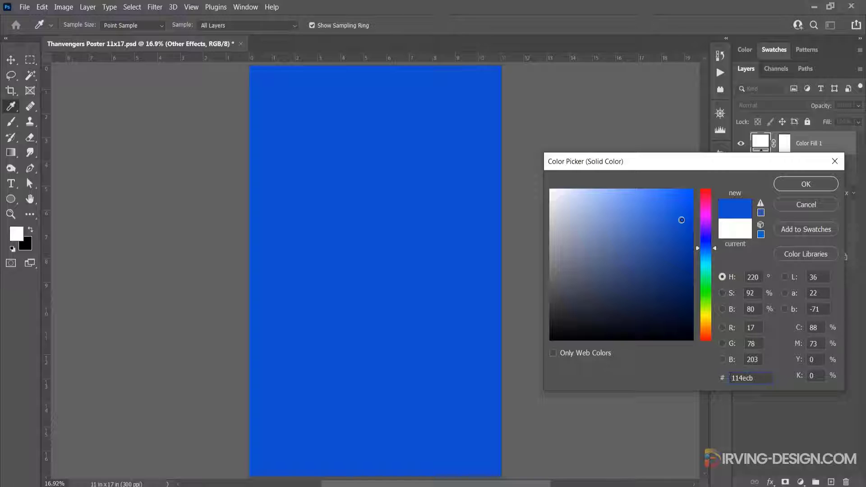
click(792, 185)
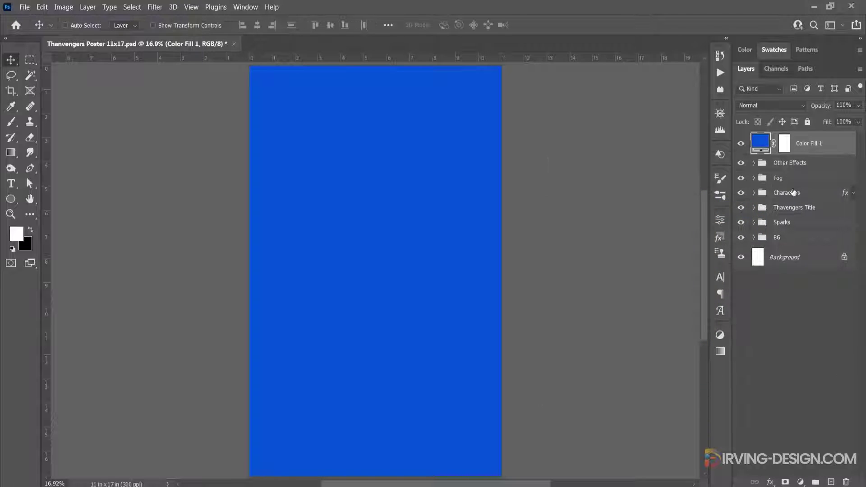
Blend the blue fill layer as Soft Light at 20% opacity and compare the poster with it hidden and shown
click(798, 107)
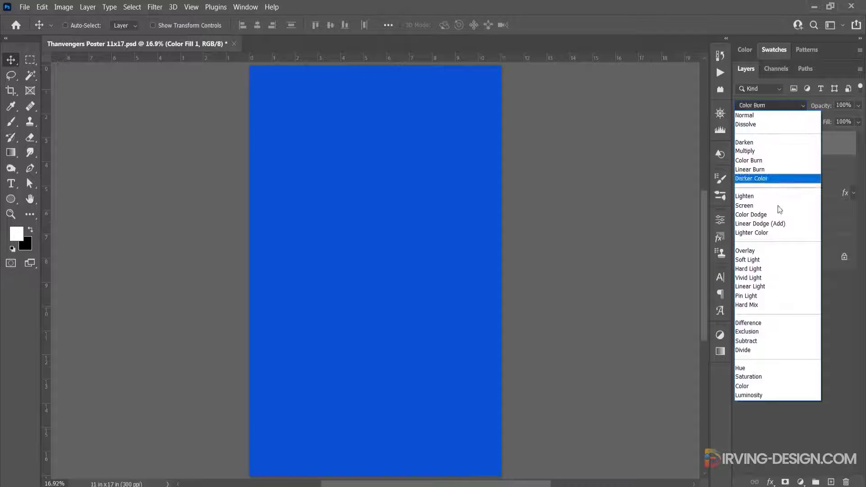
click(768, 256)
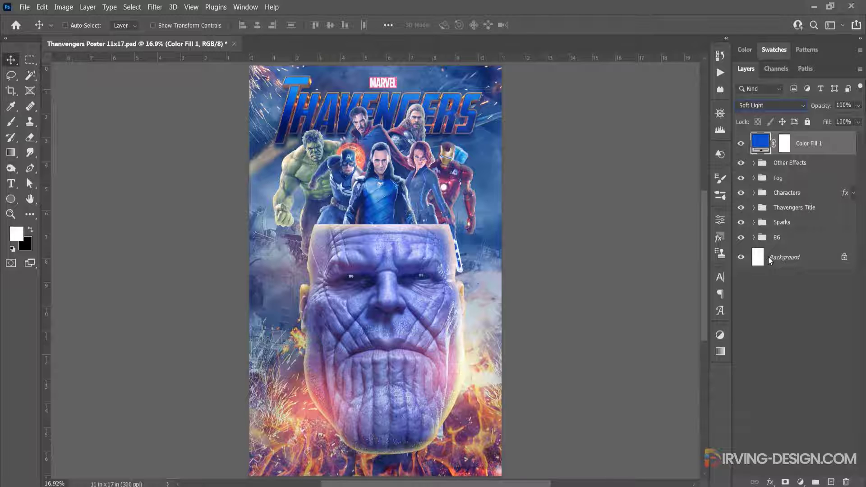
click(836, 105)
text(20)
key(Return)
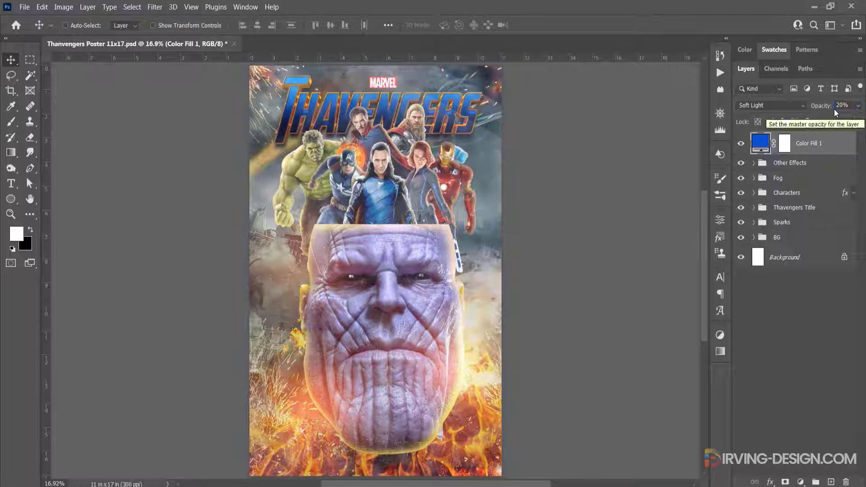
click(740, 144)
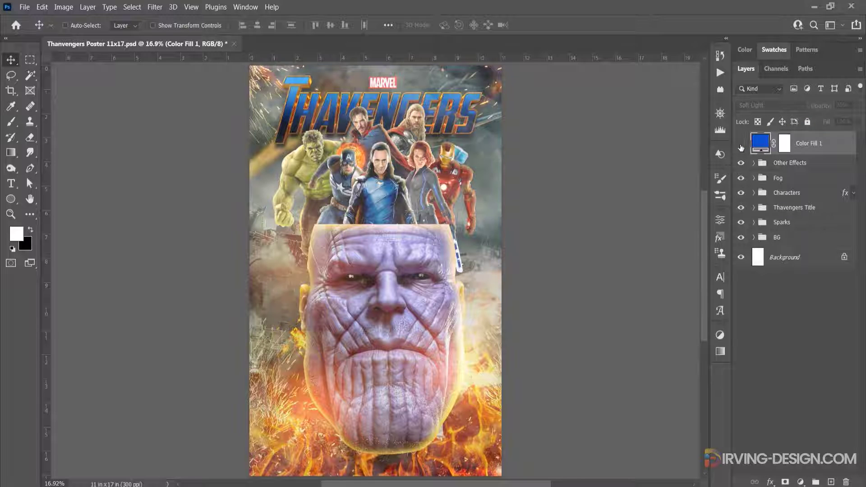
click(740, 144)
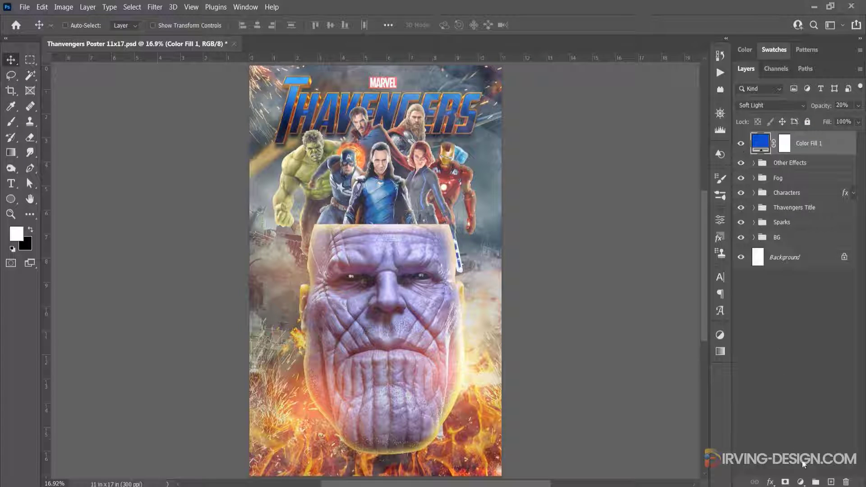
Add a Color Lookup adjustment layer above the blue fill, using the Bleach Bypass.look 3D LUT
click(800, 482)
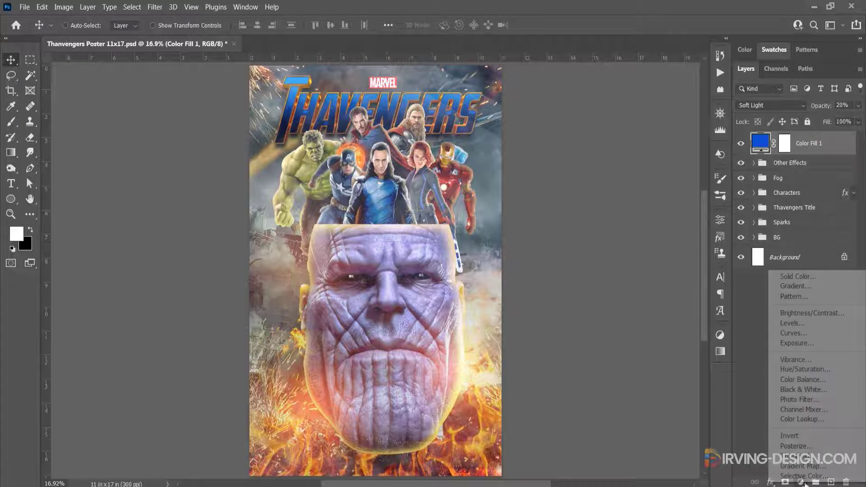
click(813, 419)
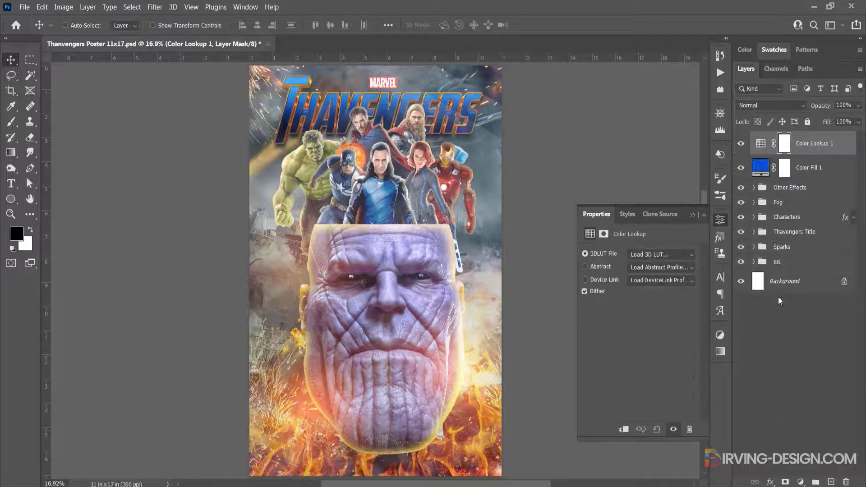
click(762, 145)
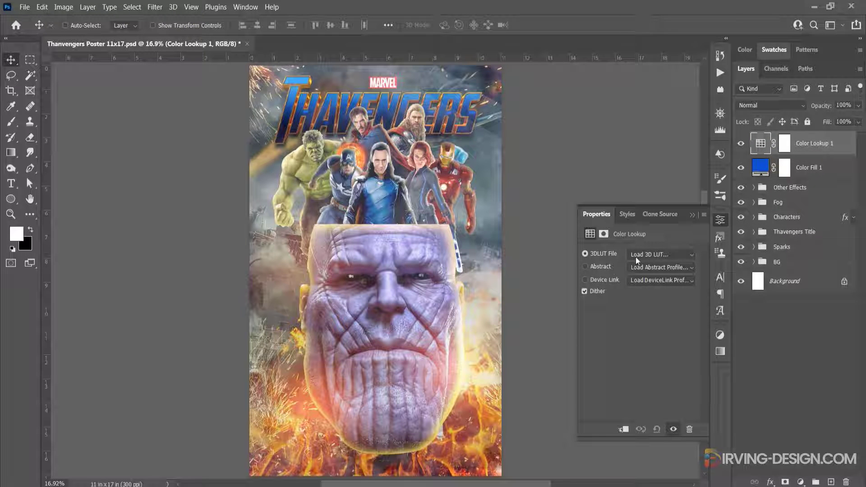
click(658, 255)
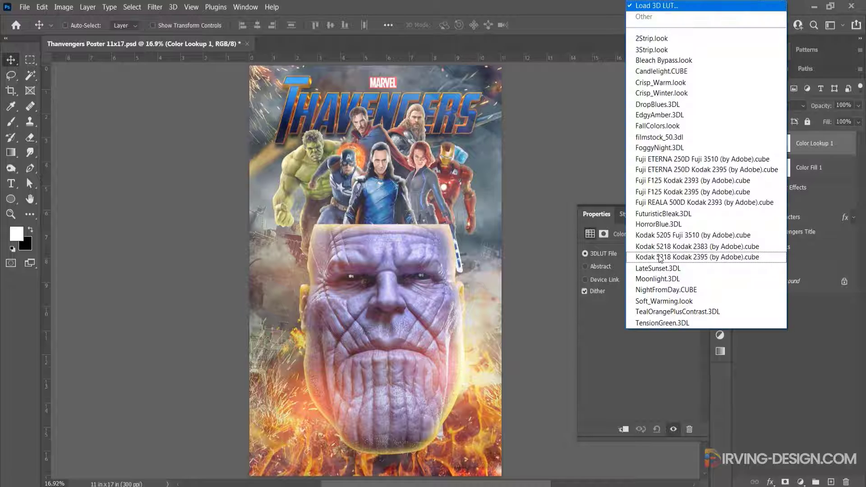
click(675, 62)
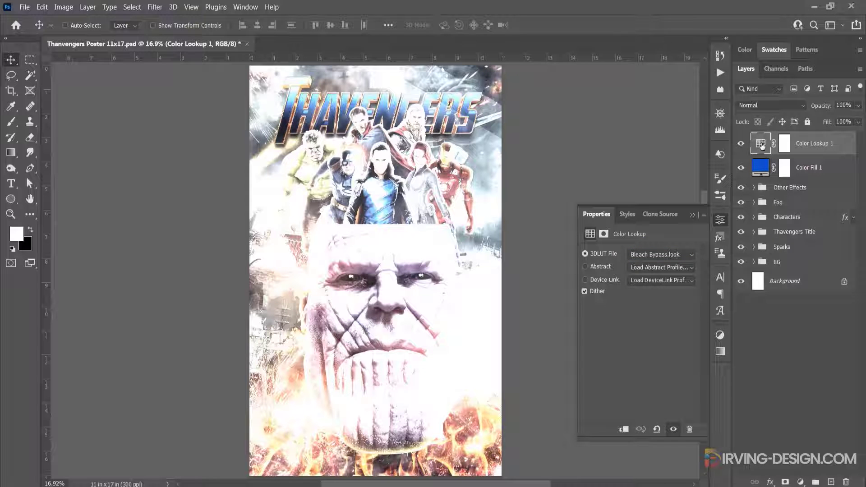
Blend the Color Lookup adjustment layer as Multiply at 75% opacity
click(794, 105)
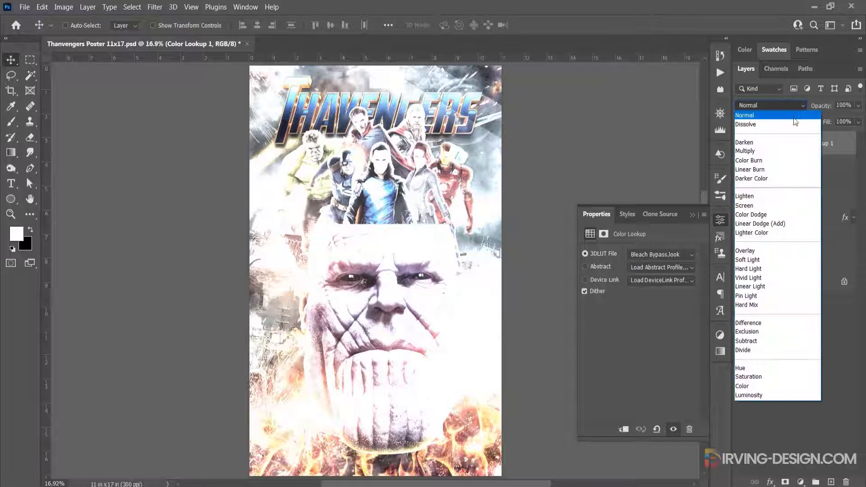
click(751, 150)
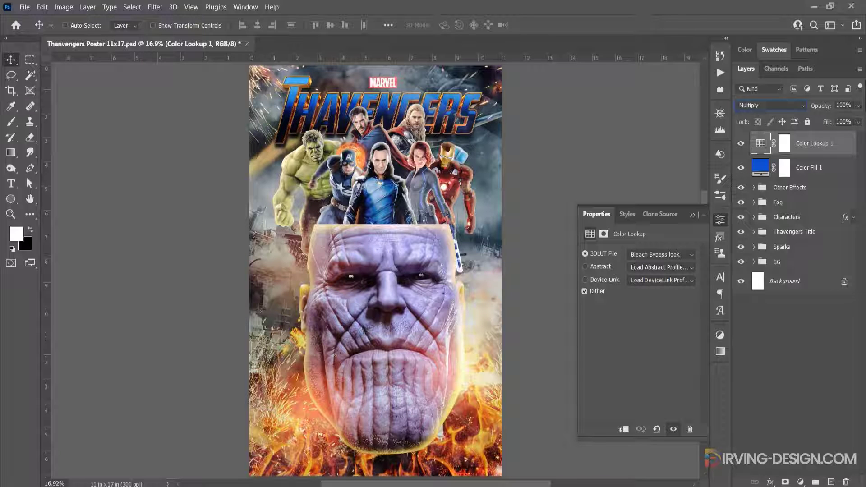
click(851, 106)
text(75)
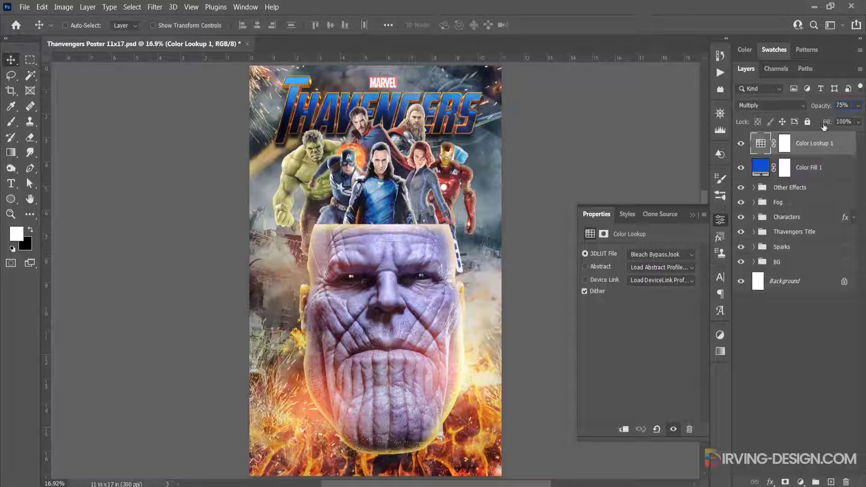
Group the Color Lookup and blue Color Fill layers together and name the group Color Adjustments
shift+click(764, 170)
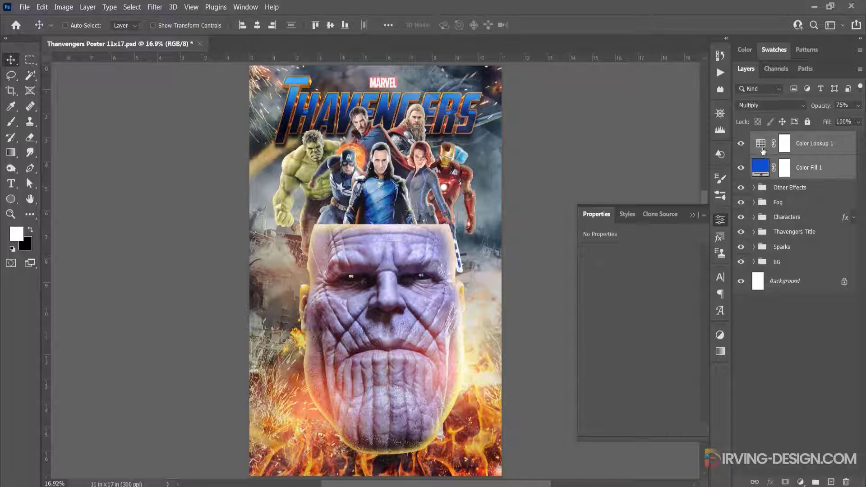
click(815, 482)
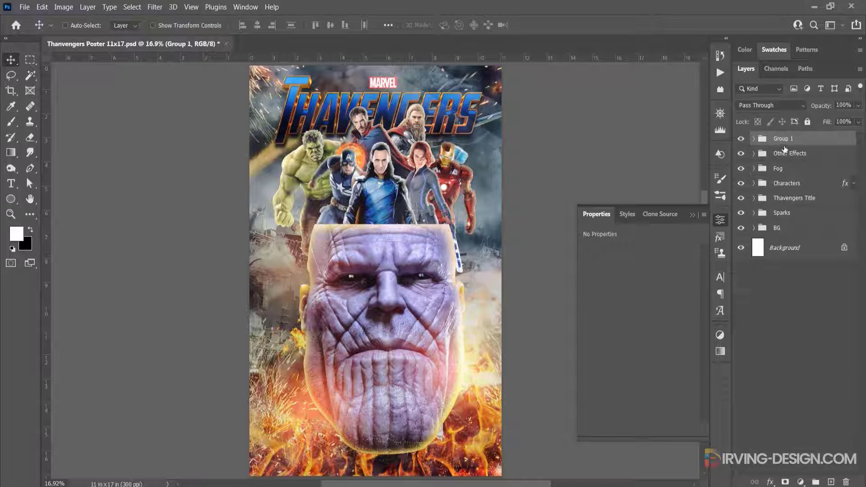
double_click(782, 139)
text(O)
text(olor Adjustments)
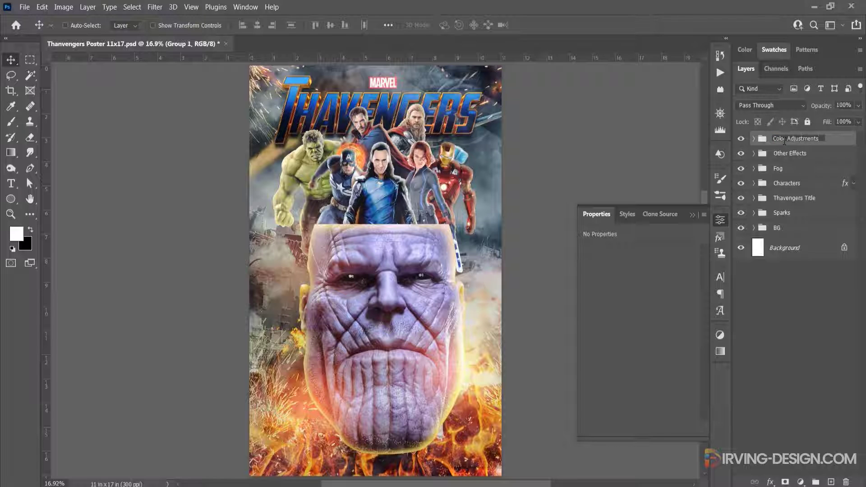
key(Return)
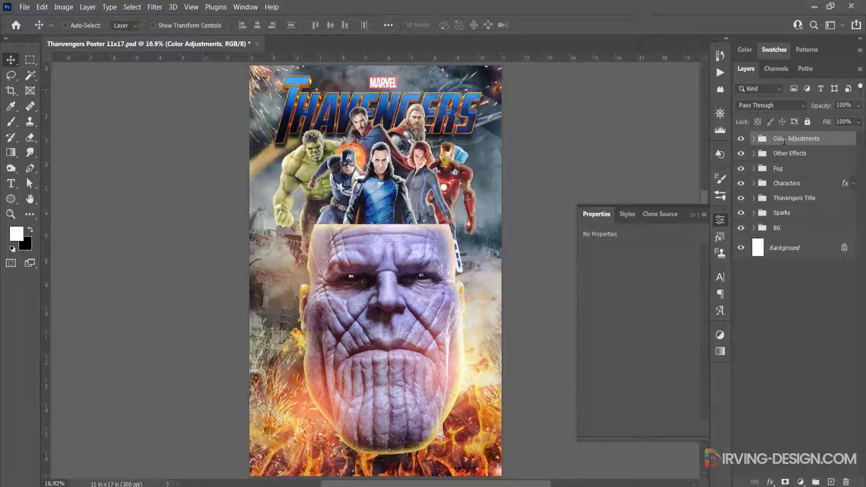
Compare the poster with the Color Adjustments group hidden and shown, leaving it shown, and collapse the adjustment properties
click(742, 140)
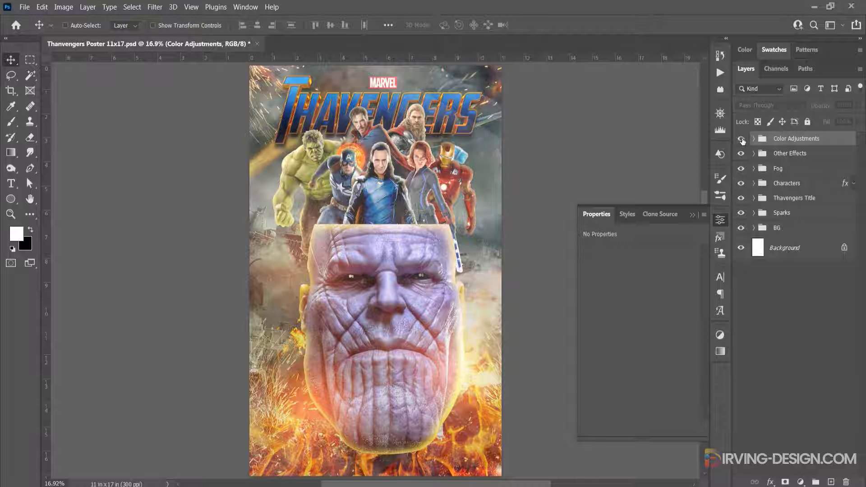
click(742, 140)
click(742, 140)
click(742, 139)
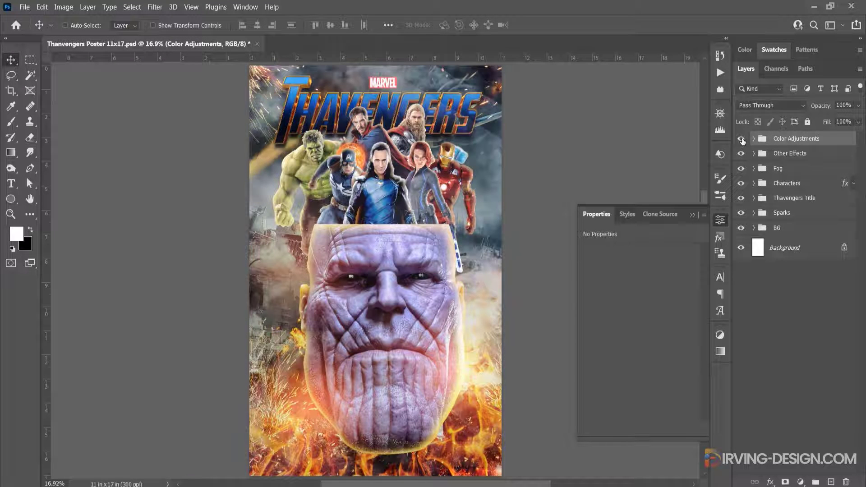
click(692, 214)
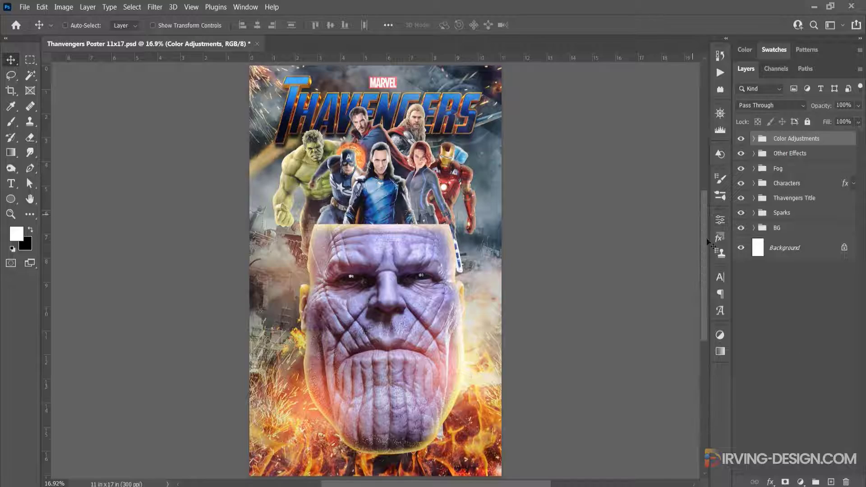